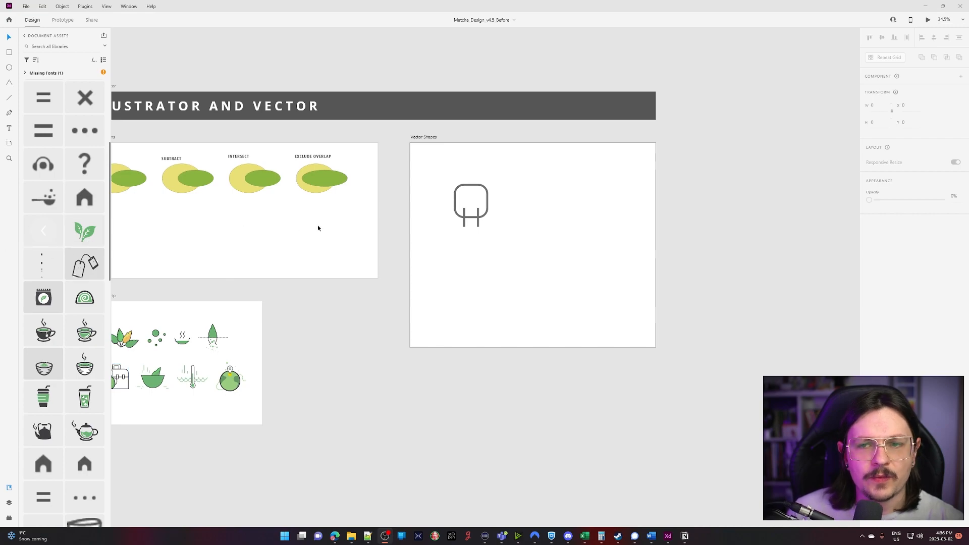
click(943, 19)
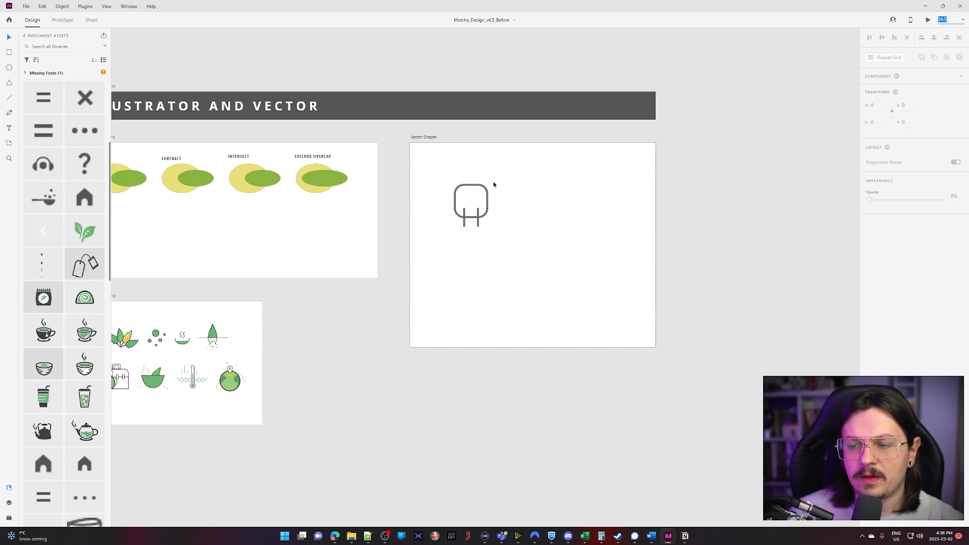
click(106, 6)
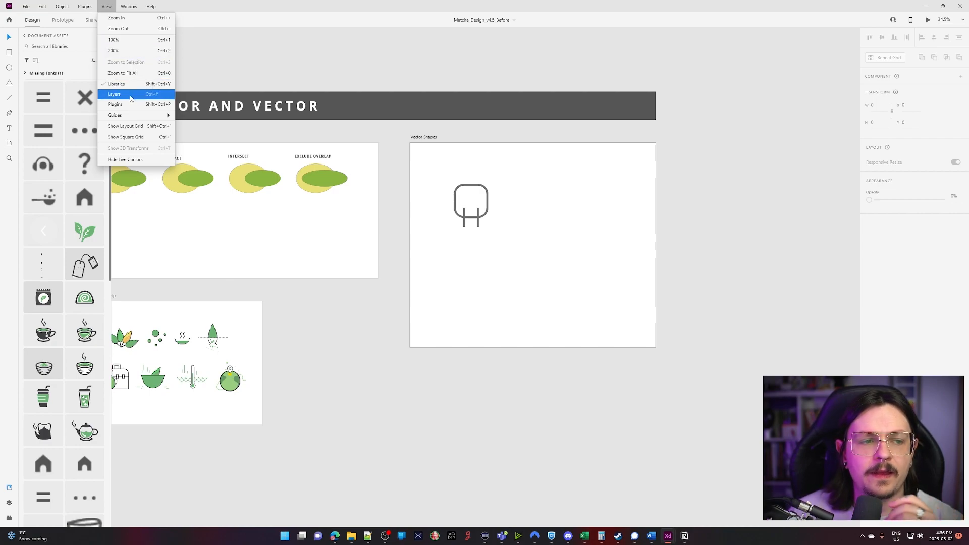
click(595, 379)
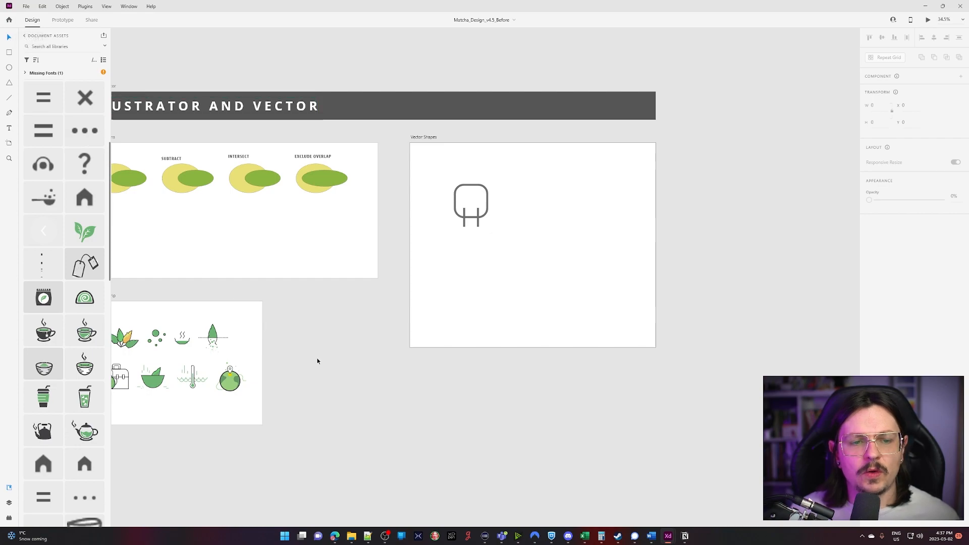
drag(363, 311, 553, 348)
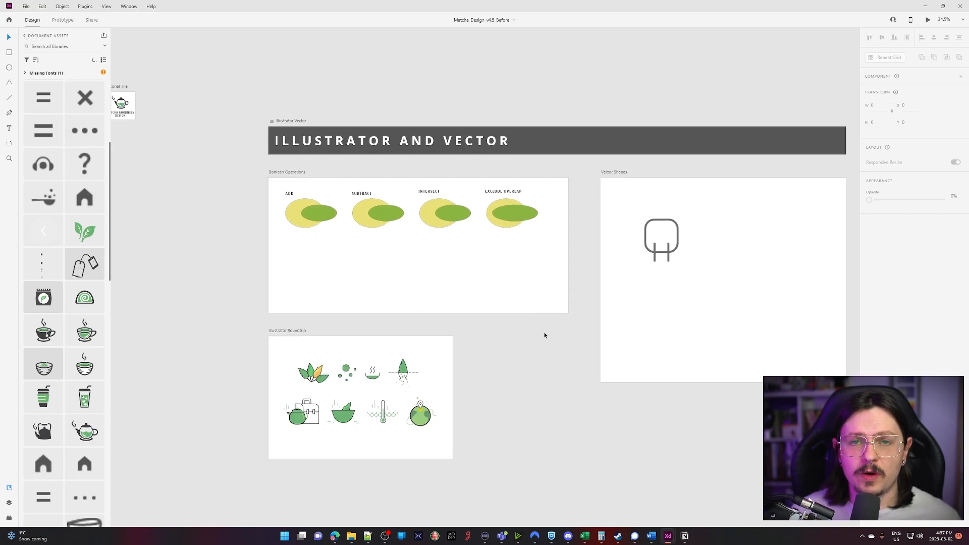
Try selecting the shapes on the Vector Shapes artboard together, and select only the rounded square.
drag(707, 294, 629, 205)
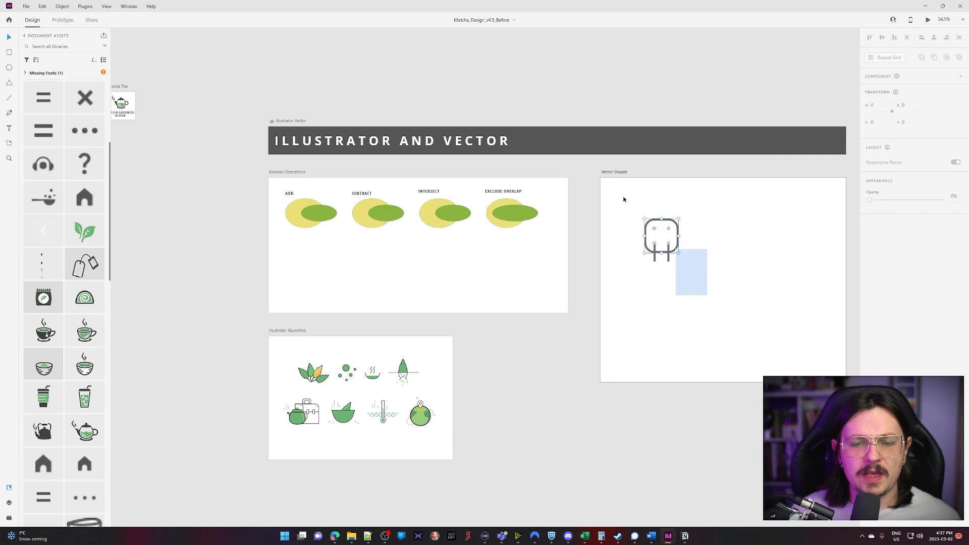
drag(721, 326, 631, 211)
click(654, 275)
click(658, 235)
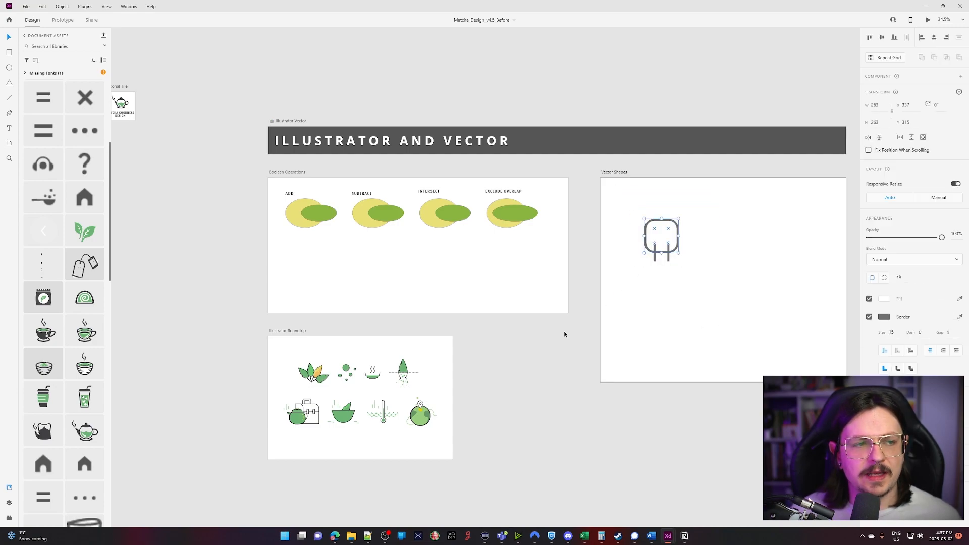
Show the document's layer list and select the green circle nested inside the groups of the globe icon on the Illustrator Roundtrip artboard.
drag(454, 298, 539, 230)
key(alt)
scroll(513, 335, up, 10)
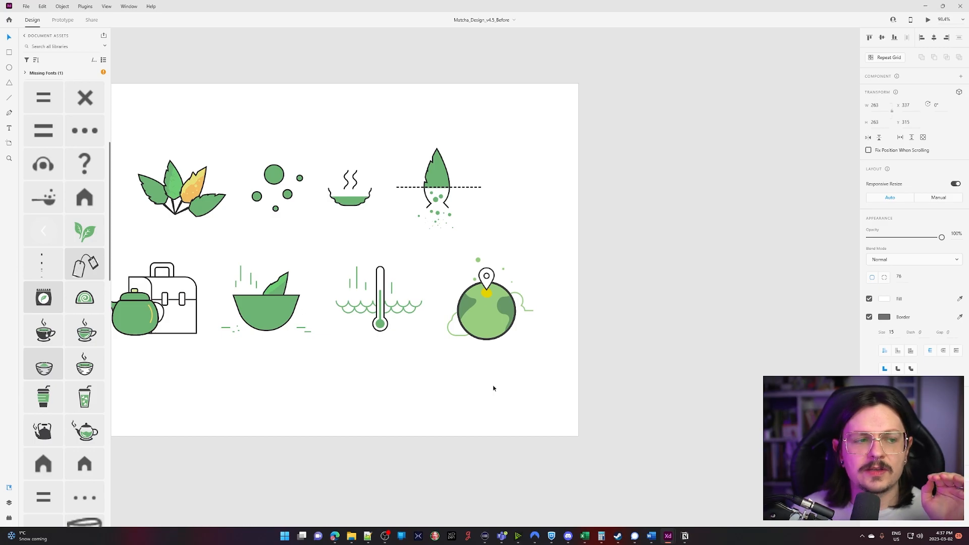
click(9, 503)
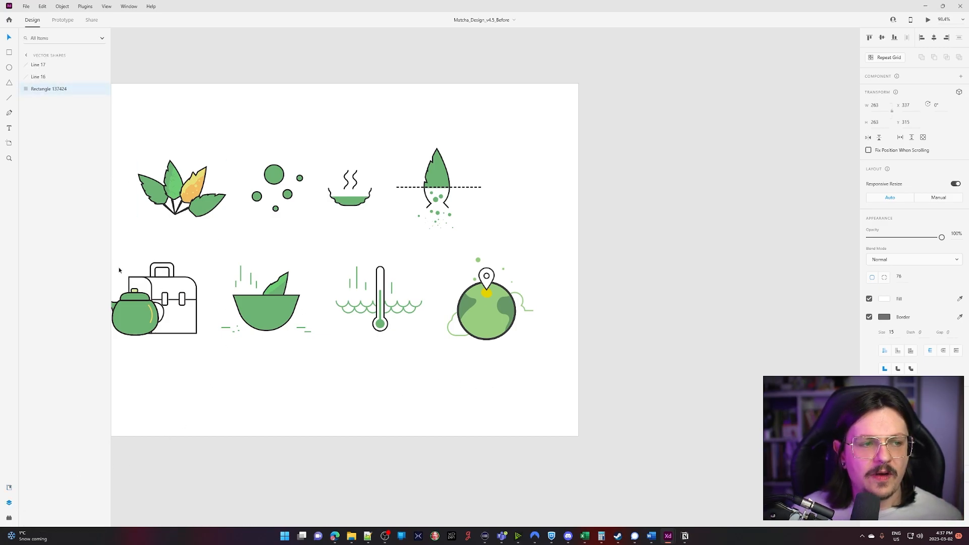
click(459, 340)
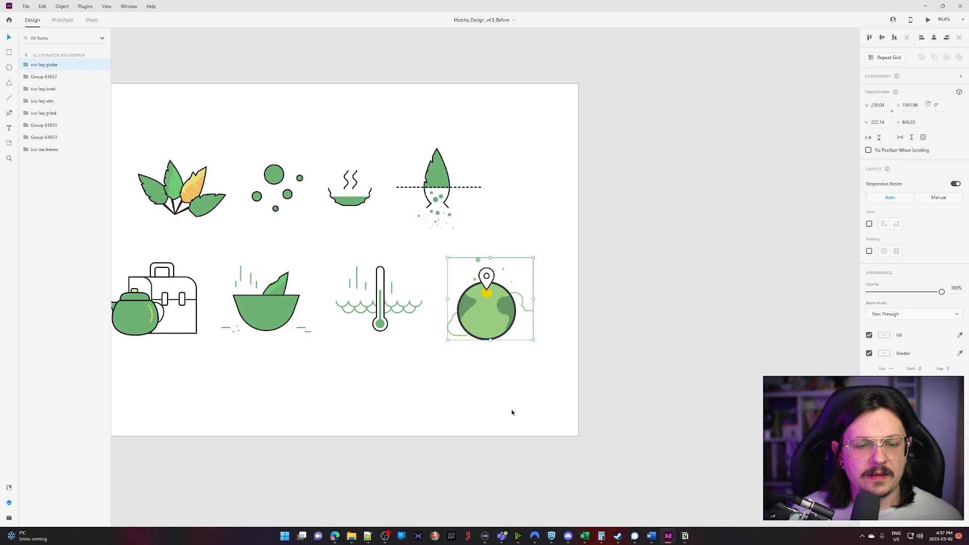
double_click(488, 323)
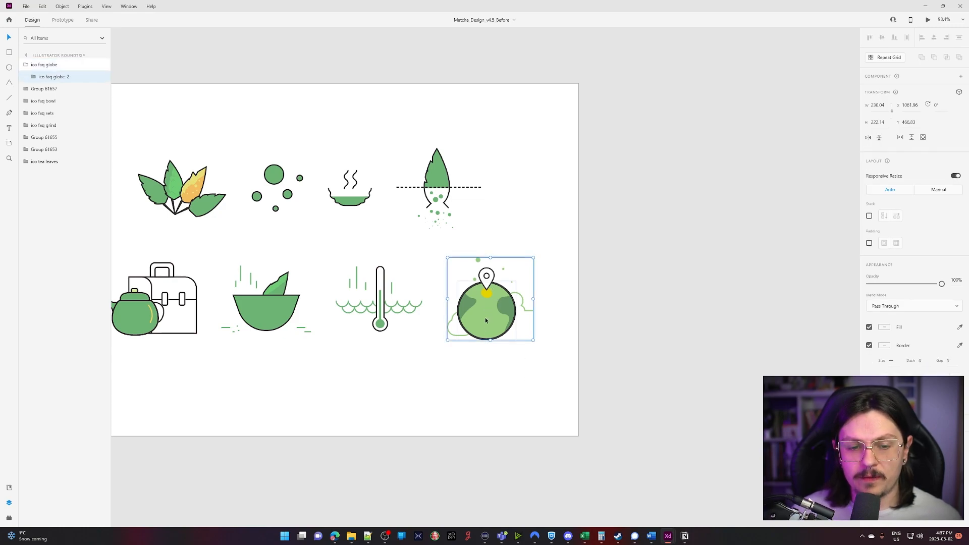
double_click(486, 317)
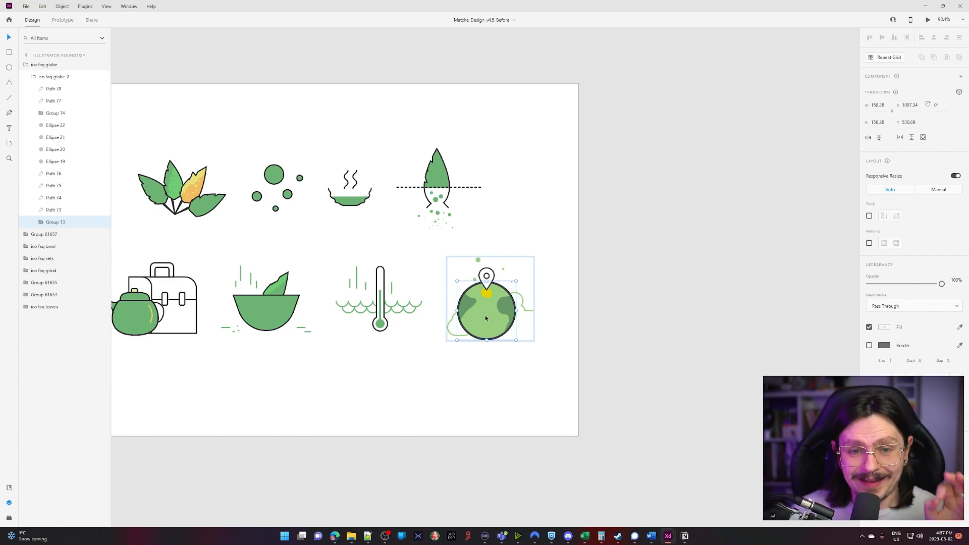
double_click(485, 318)
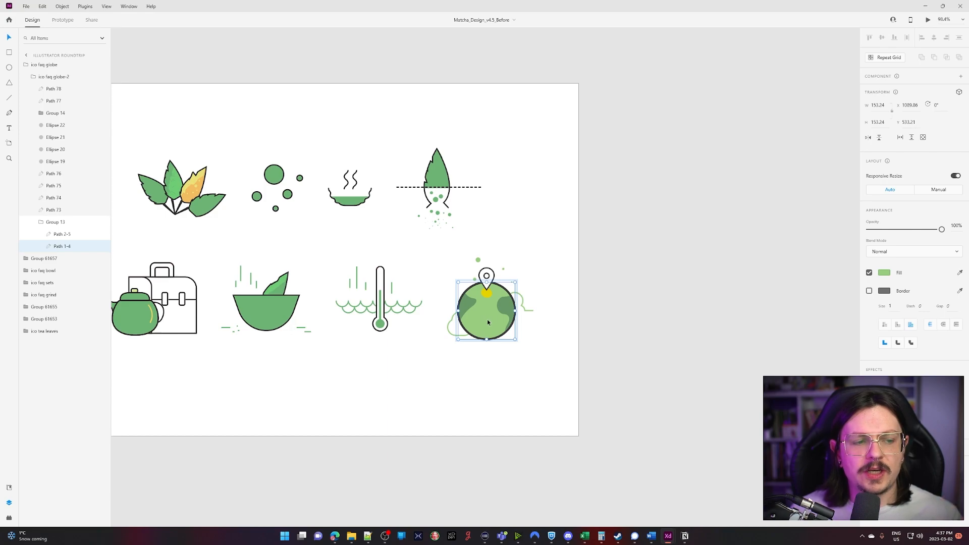
Move the globe's green circle out below the icon, undo the move and deselect everything.
drag(495, 322, 519, 367)
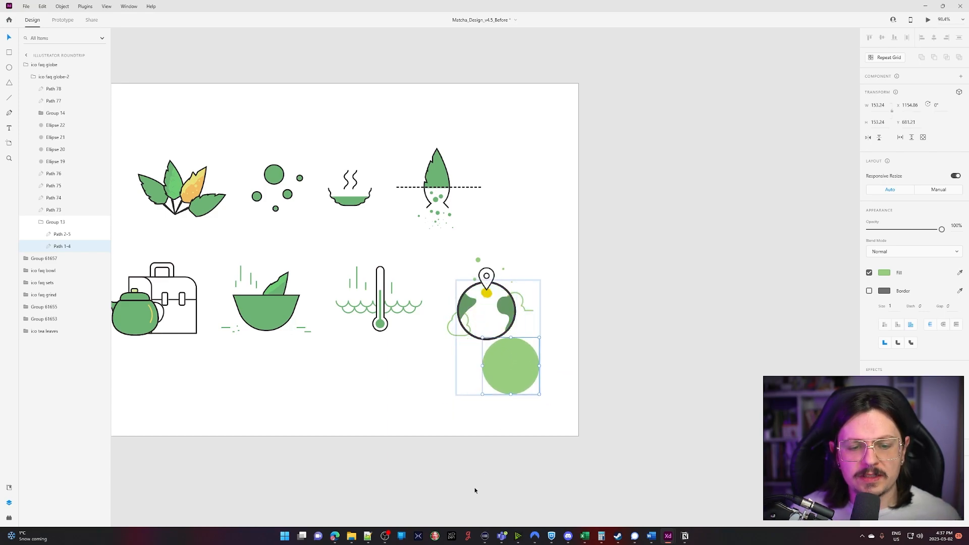
key(ctrl+z)
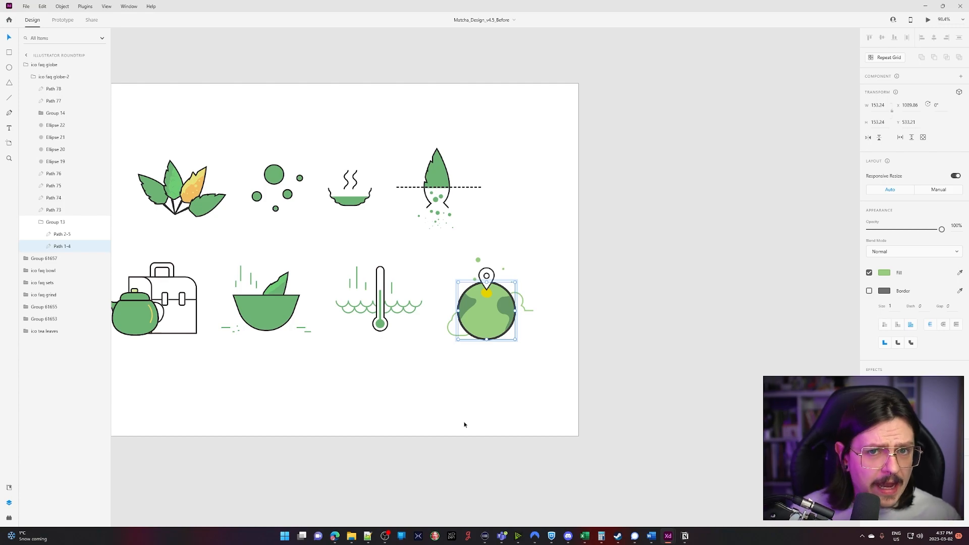
key(Escape)
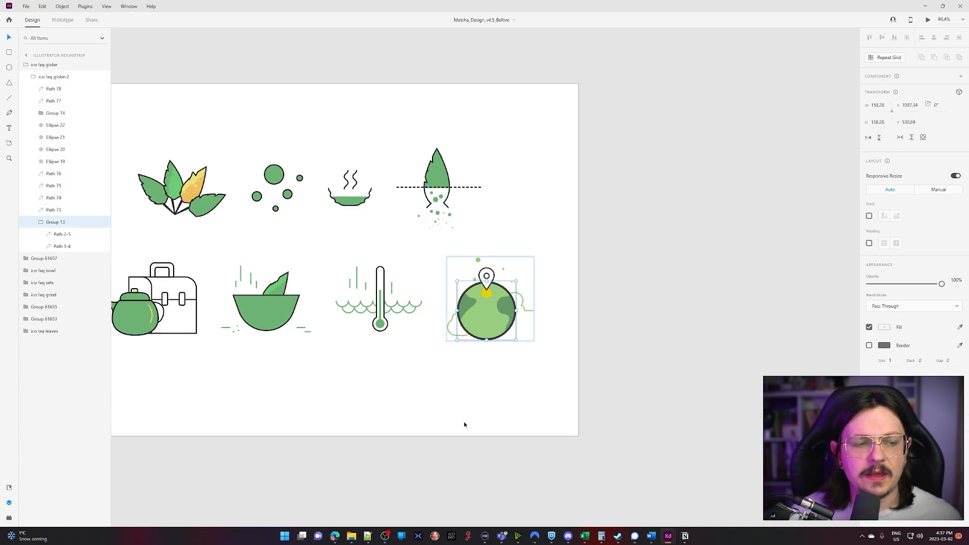
key(Escape)
key(Escape)
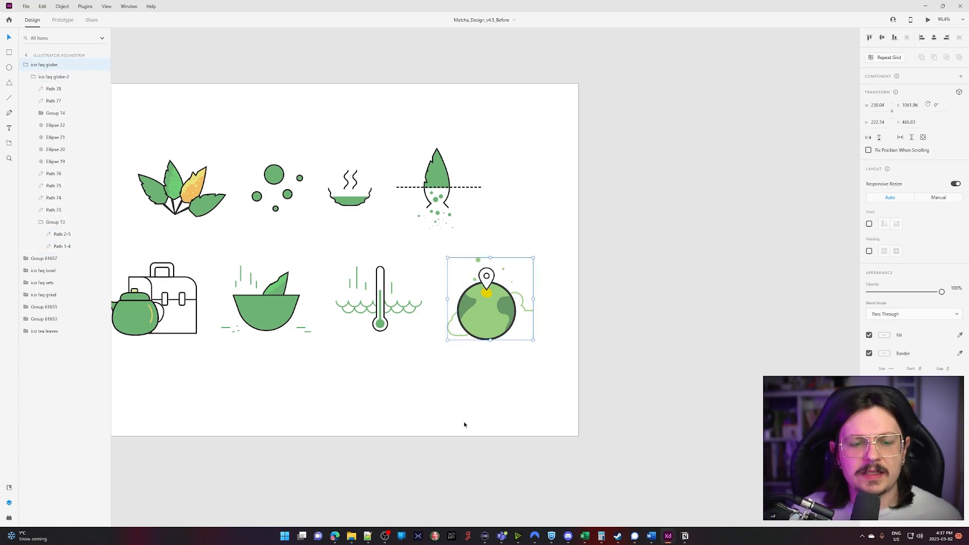
key(Escape)
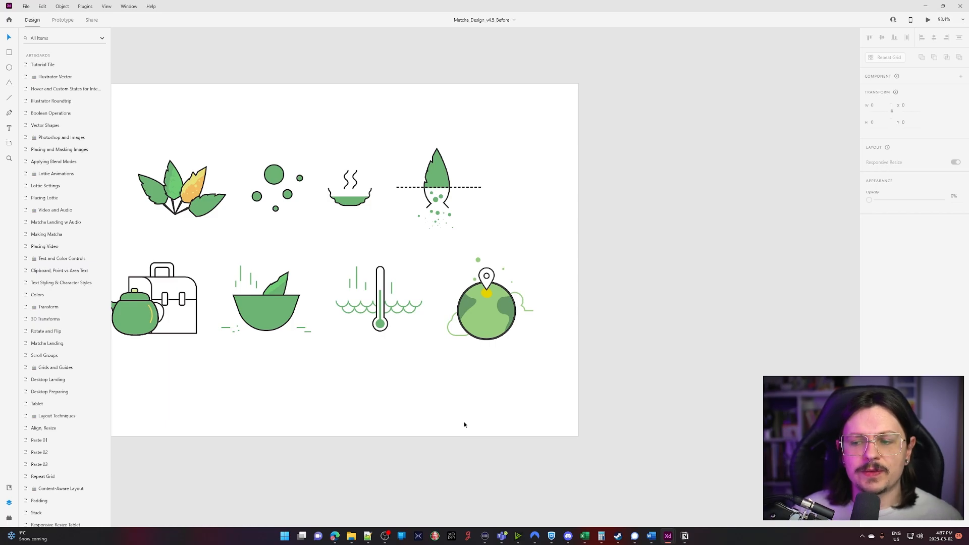
Try placing a new artboard with the Artboard tool on the empty pasteboard near Illustrator Roundtrip, and undo it.
scroll(465, 425, down, 5)
scroll(413, 350, up, 3)
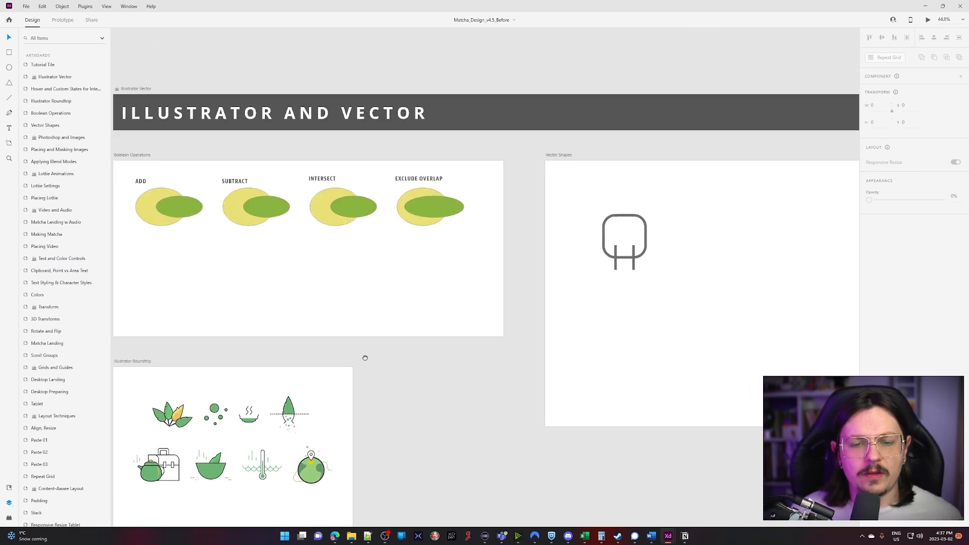
scroll(421, 347, down, 3)
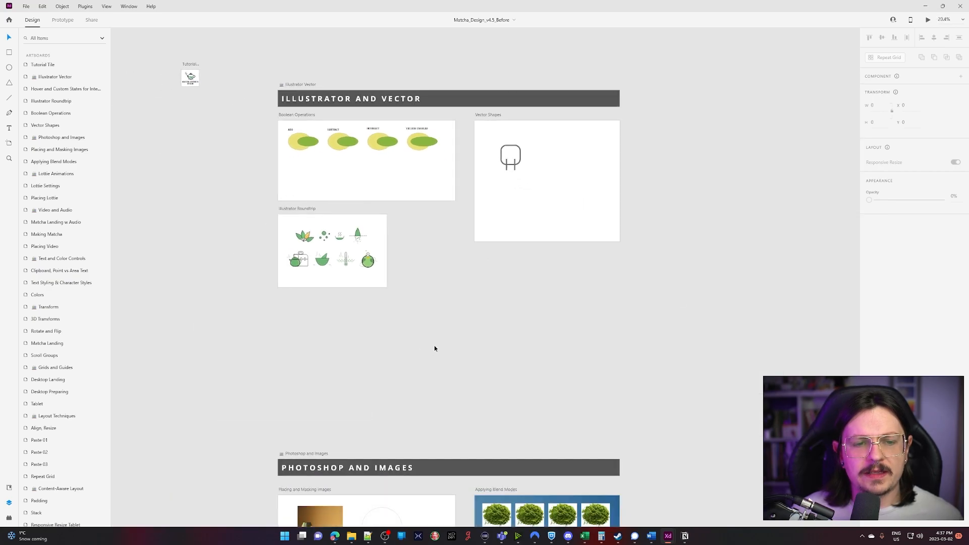
scroll(462, 211, up, 3)
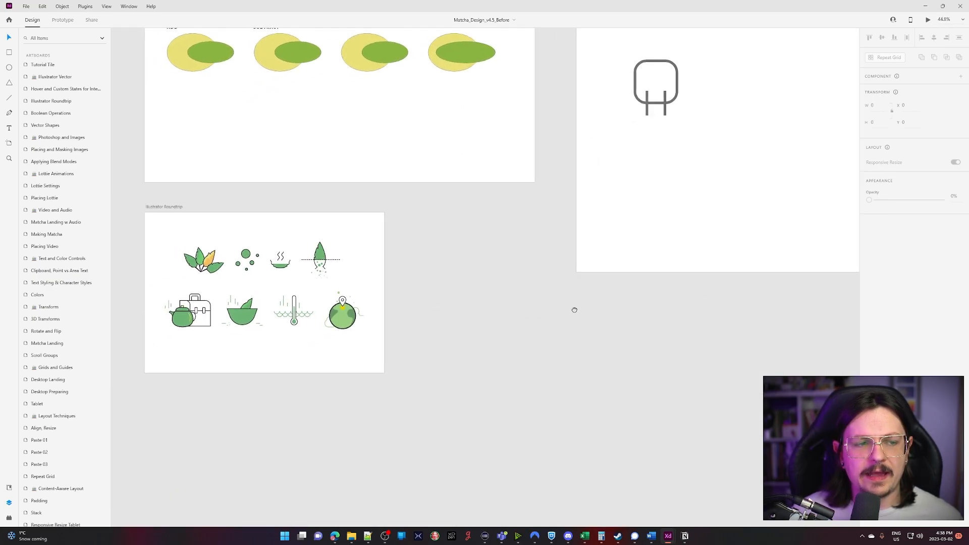
key(a)
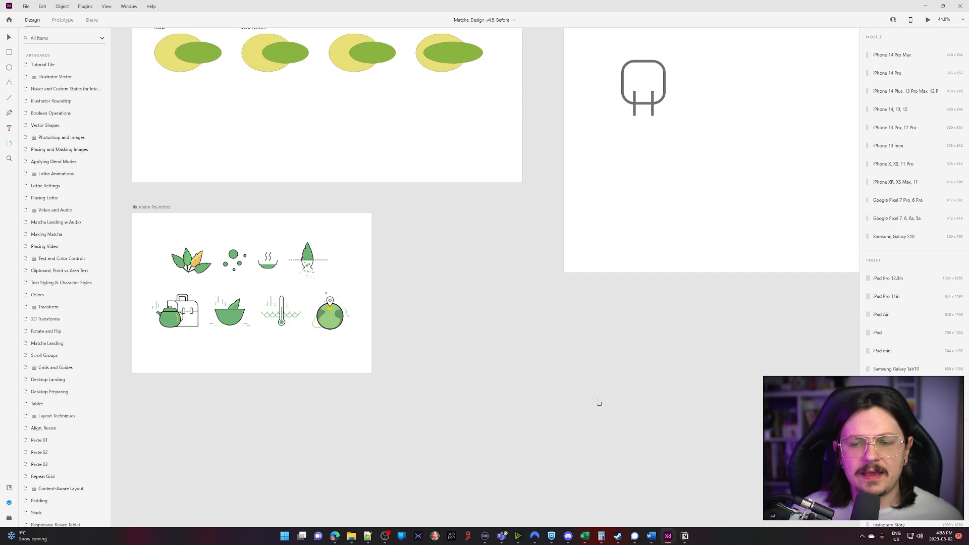
click(606, 398)
key(ctrl+z)
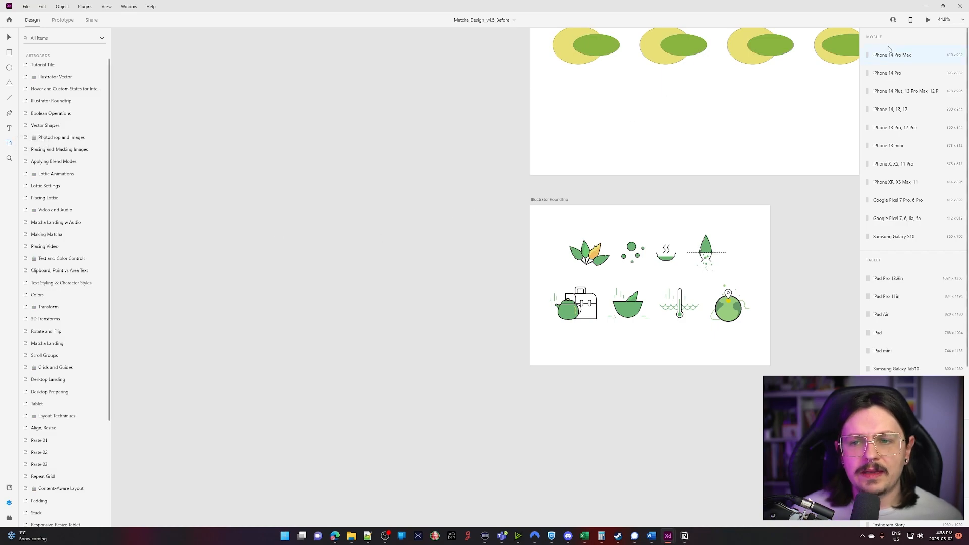
Browse the artboard size presets, add a Web 1920 artboard and undo the addition.
scroll(908, 340, down, 5)
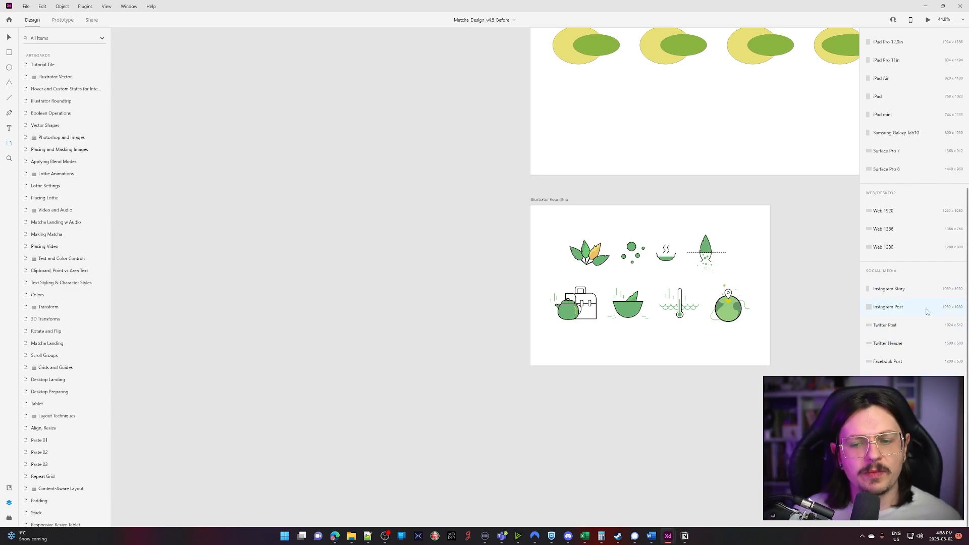
scroll(892, 182, up, 5)
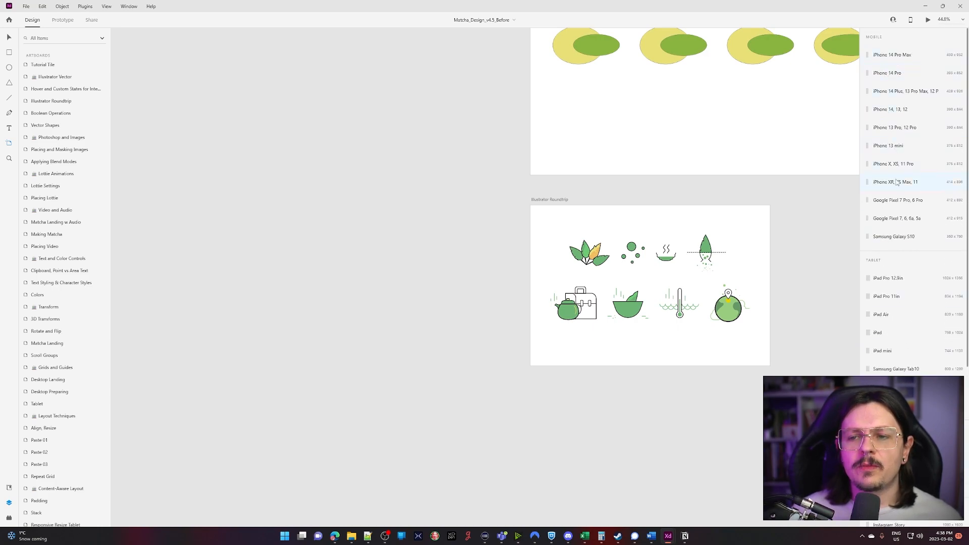
scroll(894, 245, down, 3)
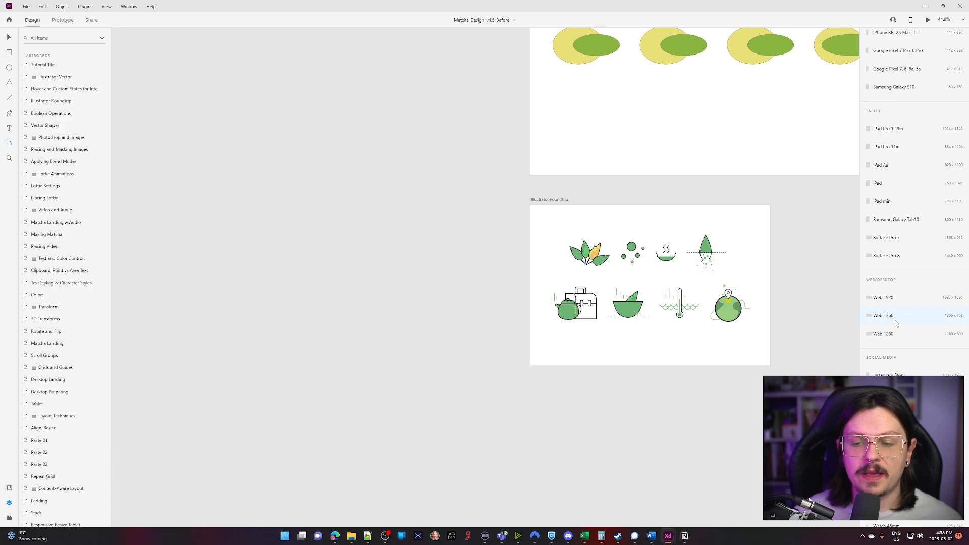
click(891, 298)
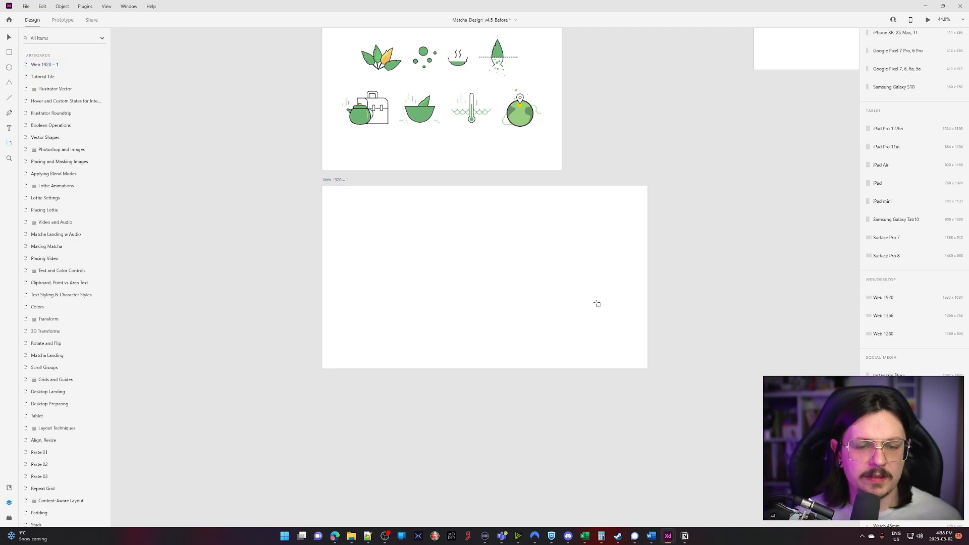
key(ctrl+z)
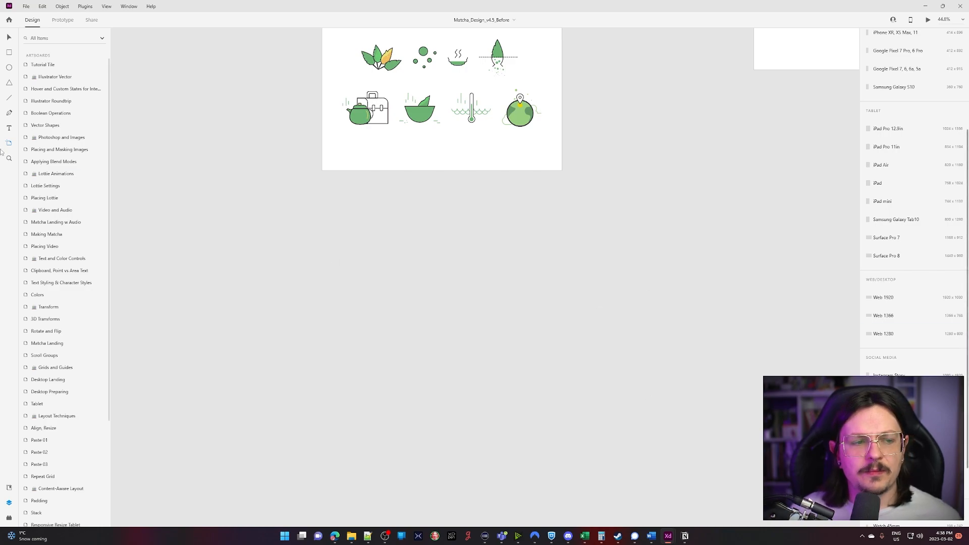
Draw two trial rectangles on the empty pasteboard and undo both.
click(9, 52)
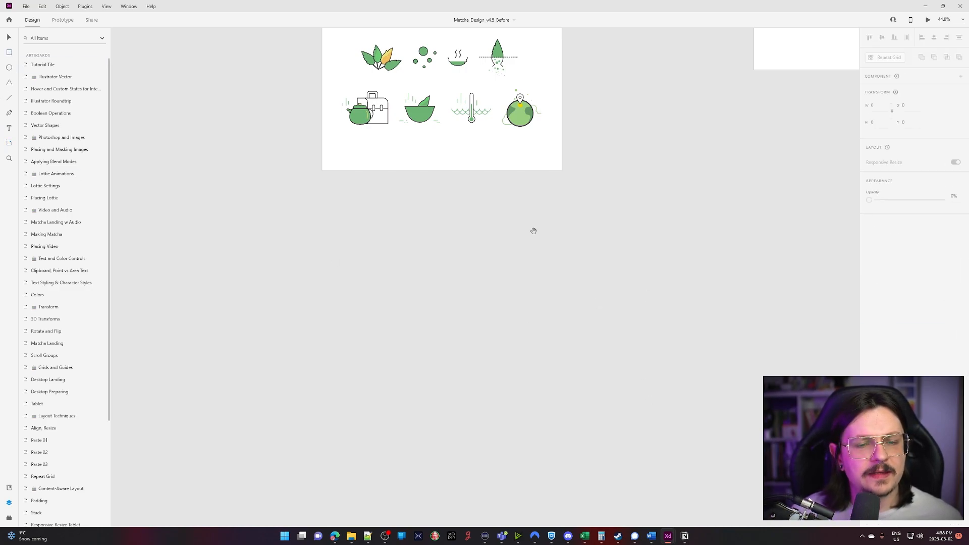
drag(690, 196, 480, 318)
drag(399, 205, 577, 382)
drag(628, 246, 796, 342)
key(ctrl+z)
key(ctrl+z)
Draw three trial ellipses on the pasteboard, the first a circle about 835 px across, undoing each one.
key(e)
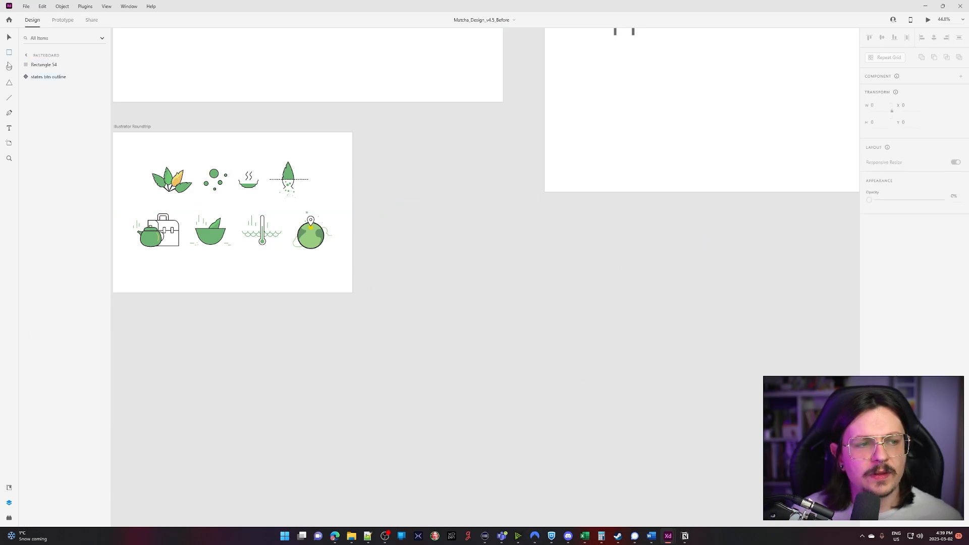
mouse_move(403, 190)
mouse_down()
mouse_move(519, 290)
mouse_move(509, 295)
mouse_up()
drag(560, 314, 543, 329)
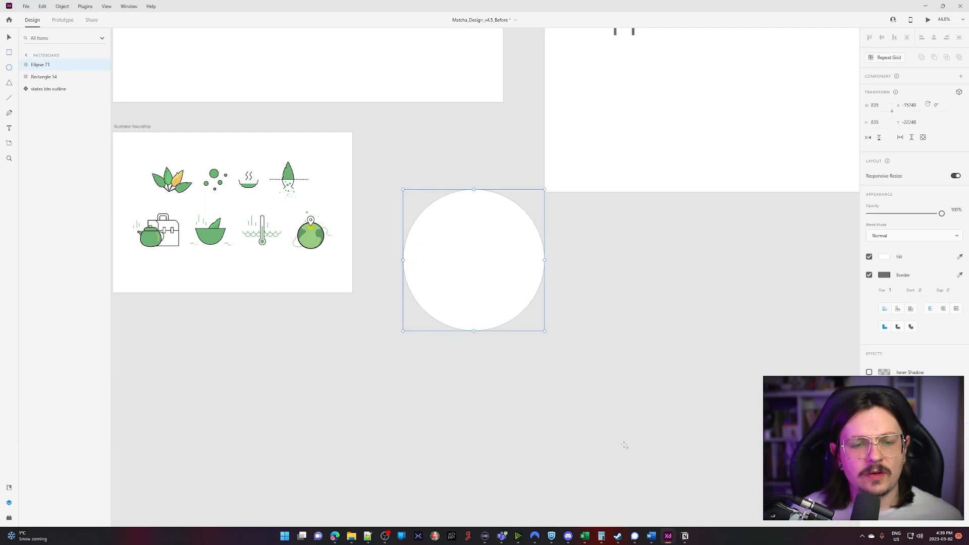
key(ctrl+z)
drag(467, 263, 625, 376)
key(ctrl+z)
mouse_move(456, 234)
mouse_down()
mouse_move(462, 316)
mouse_move(585, 340)
mouse_up()
key(ctrl+z)
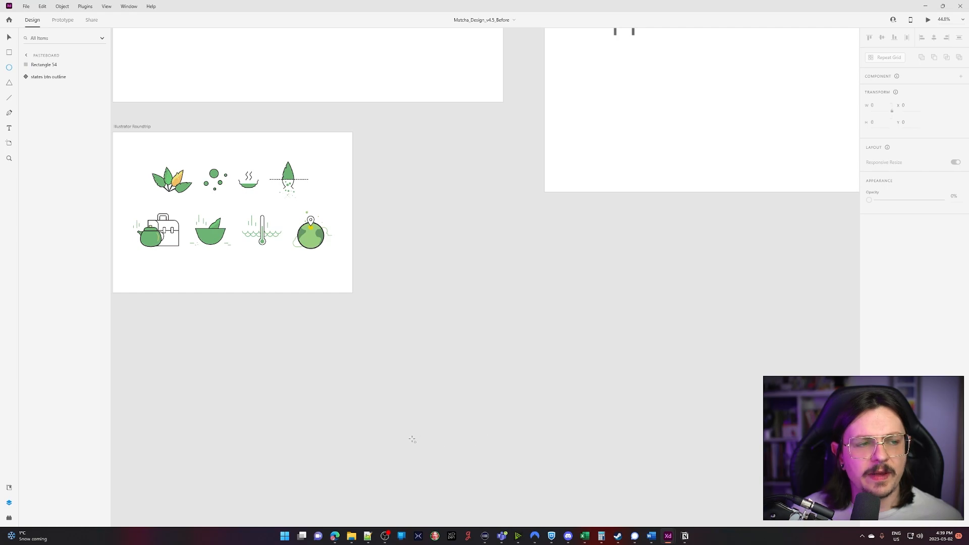
Try a polygon on the pasteboard, raising and lowering its corner count while drawing, and delete it.
key(y)
drag(436, 225, 598, 393)
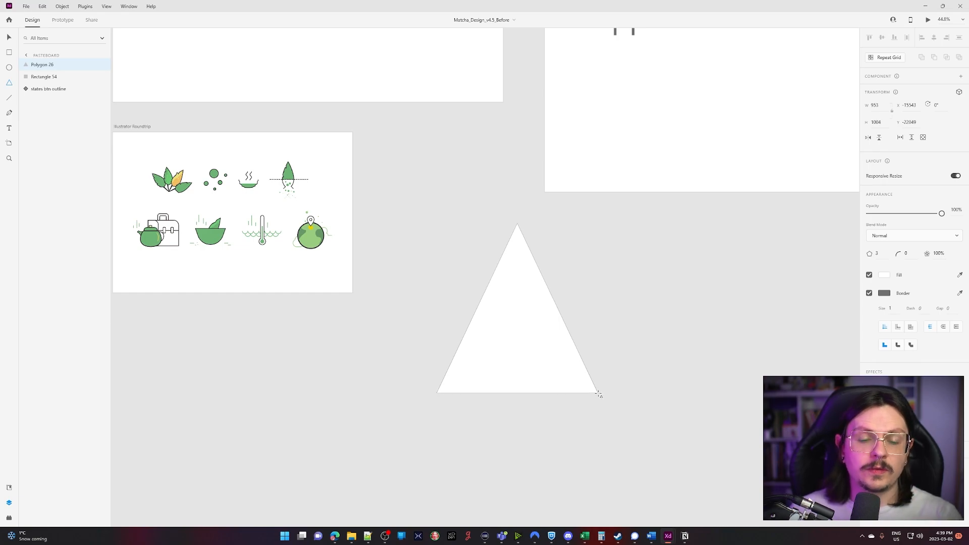
drag(598, 394, 605, 396)
key(Up)
key(Up)
key(Up)
key(Down)
key(Down)
key(Up)
key(Up)
key(Up)
key(Down)
key(Down)
key(Down)
key(Down)
key(Delete)
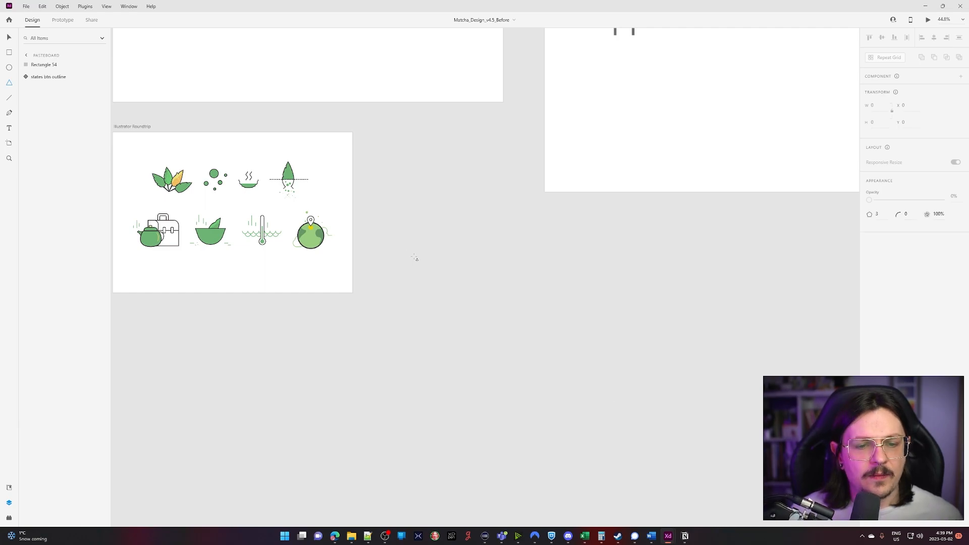
Draw a triangle about 929 by 658 px on the pasteboard, set its corner count to <3, and undo both.
drag(406, 247, 562, 356)
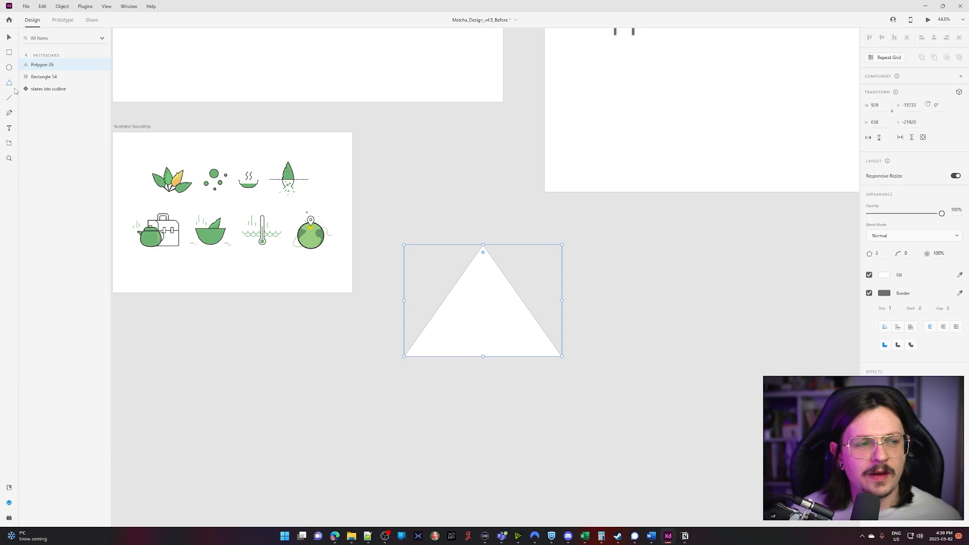
click(881, 254)
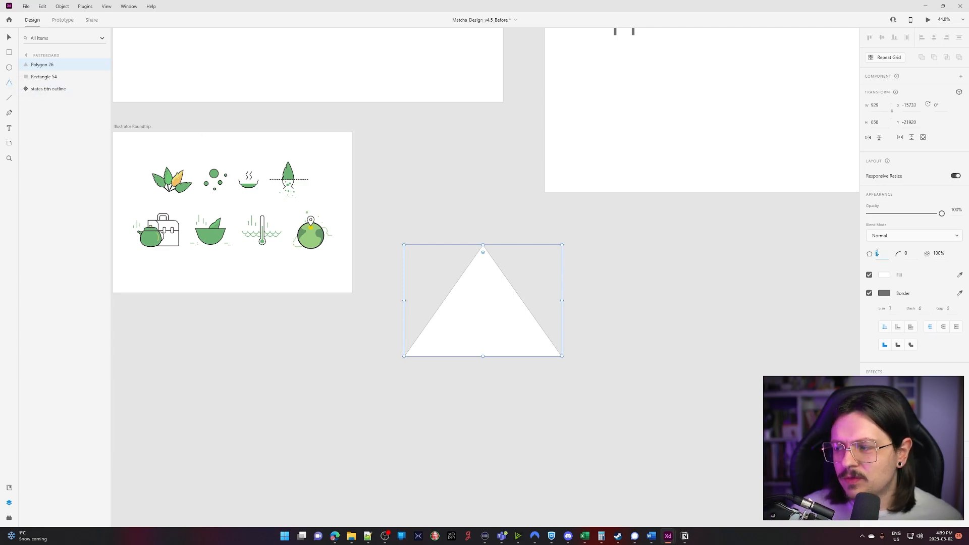
text(3)
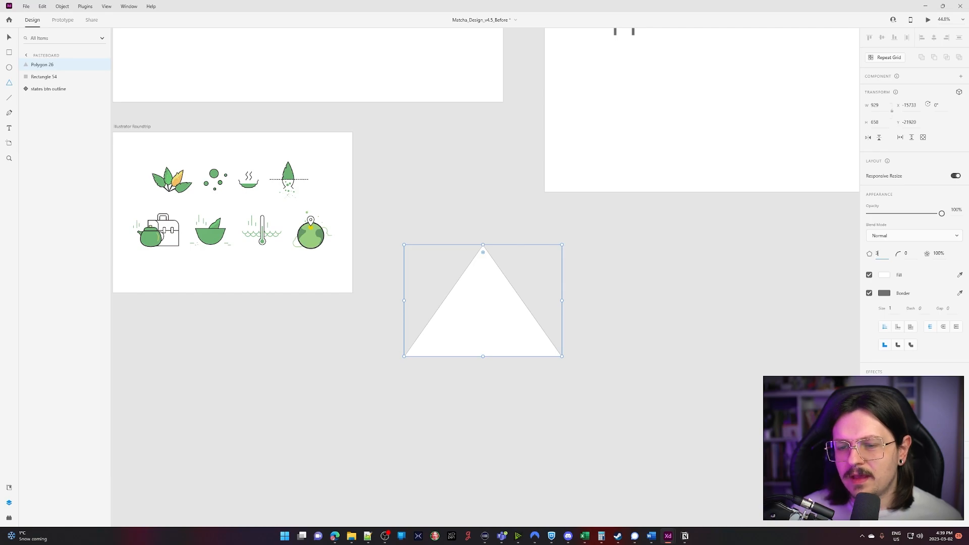
text(<)
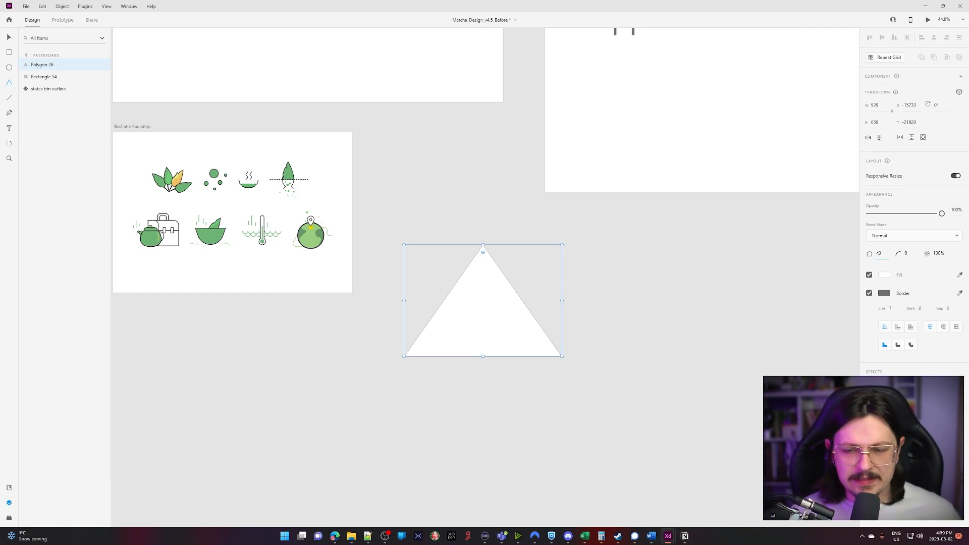
key(Return)
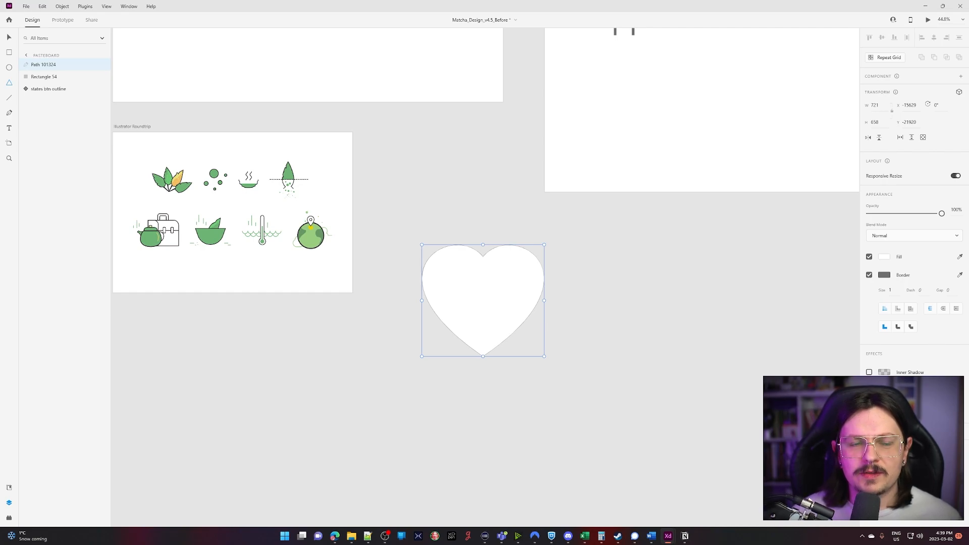
key(ctrl+z)
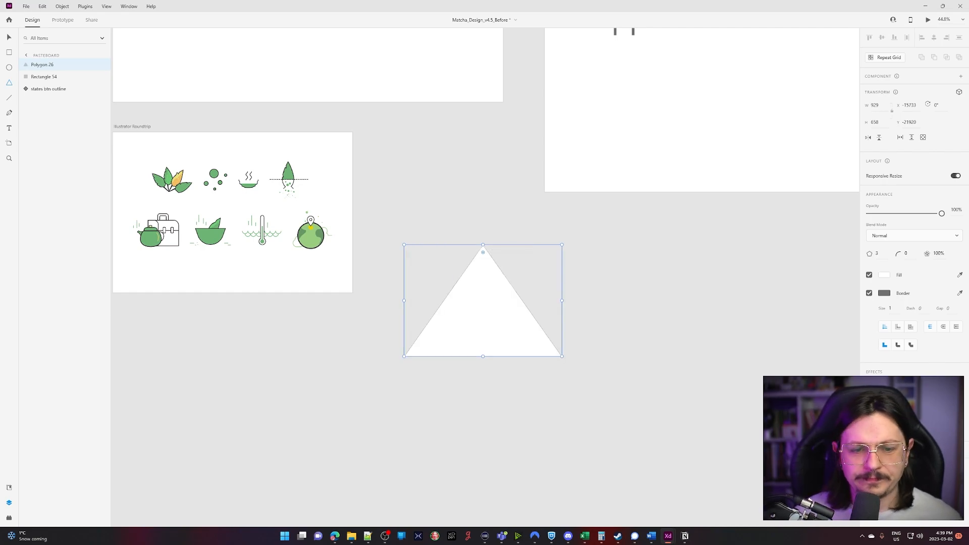
key(ctrl+z)
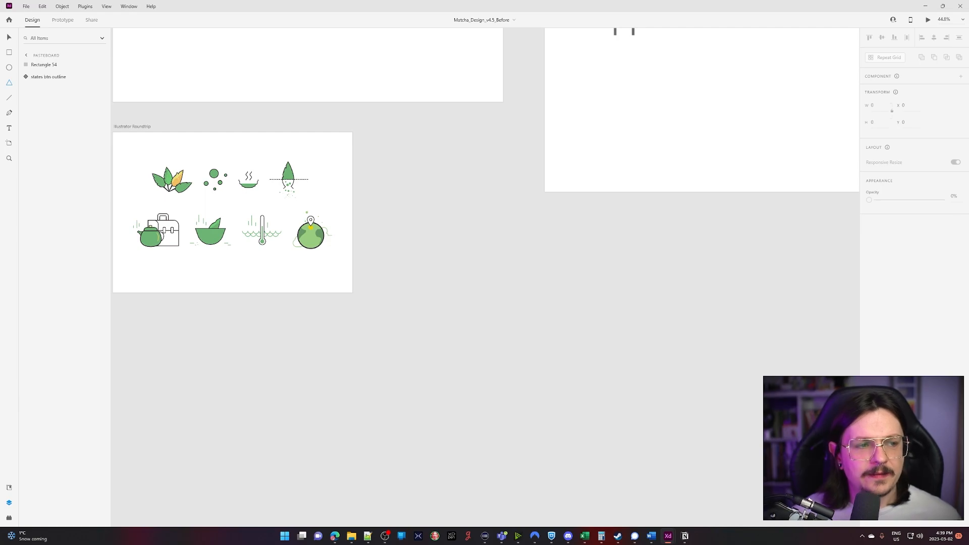
Draw two crossing diagonal lines on the empty pasteboard with the Line tool and undo both.
click(9, 99)
drag(434, 222, 579, 402)
drag(595, 237, 442, 385)
key(ctrl+z)
key(ctrl+z)
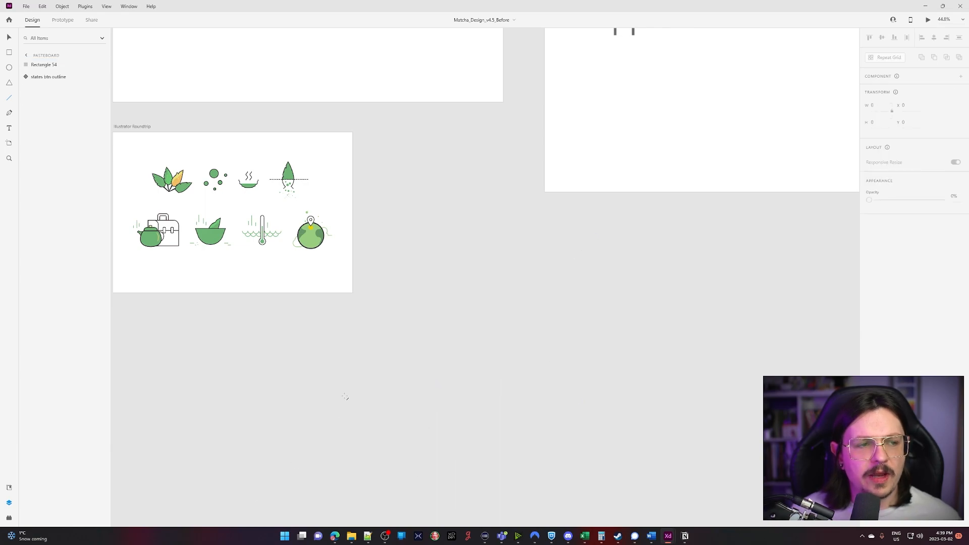
Draw a closed curved trial shape with four anchor points on the pasteboard using the Pen tool, and undo it completely.
key(p)
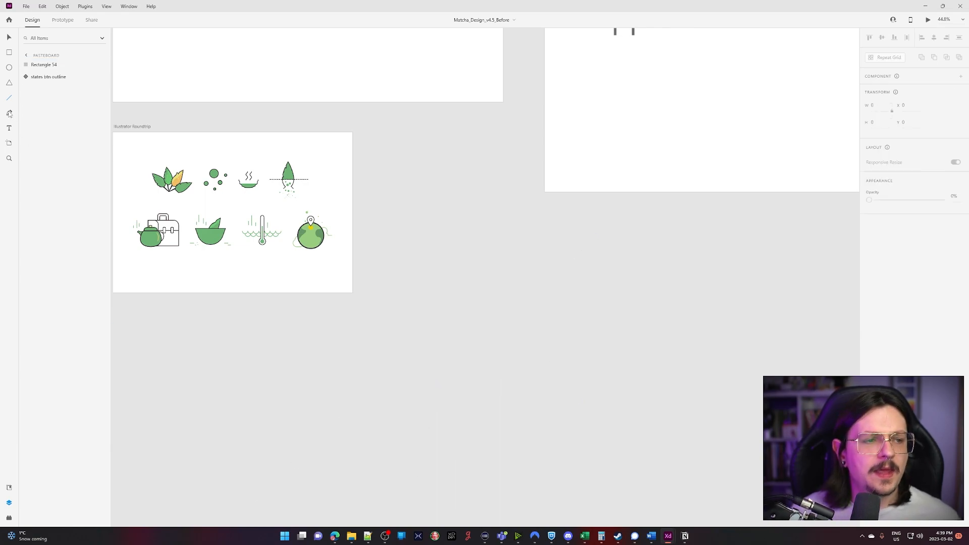
click(423, 251)
drag(406, 310, 449, 373)
drag(532, 337, 551, 308)
drag(543, 257, 439, 232)
click(423, 251)
key(ctrl+z)
key(ctrl+z)
key(ctrl+z)
key(ctrl+z)
key(ctrl+z)
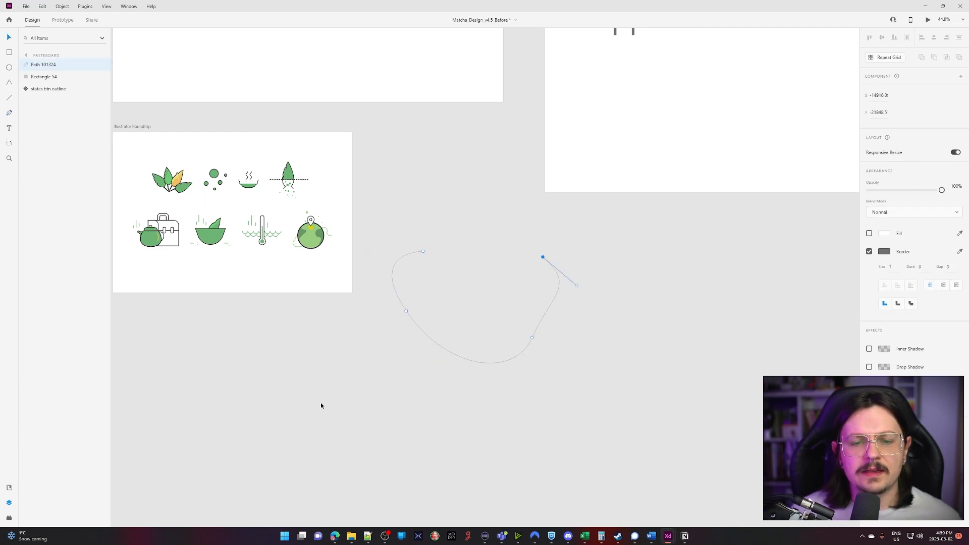
key(ctrl+z)
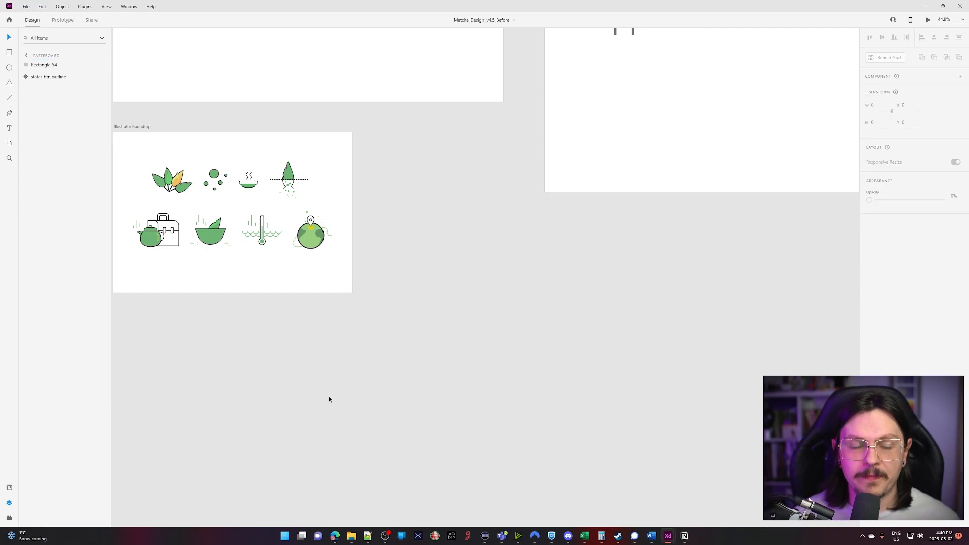
Draw an empty area text box about 1591 px wide on the pasteboard and discard it.
drag(393, 209, 662, 354)
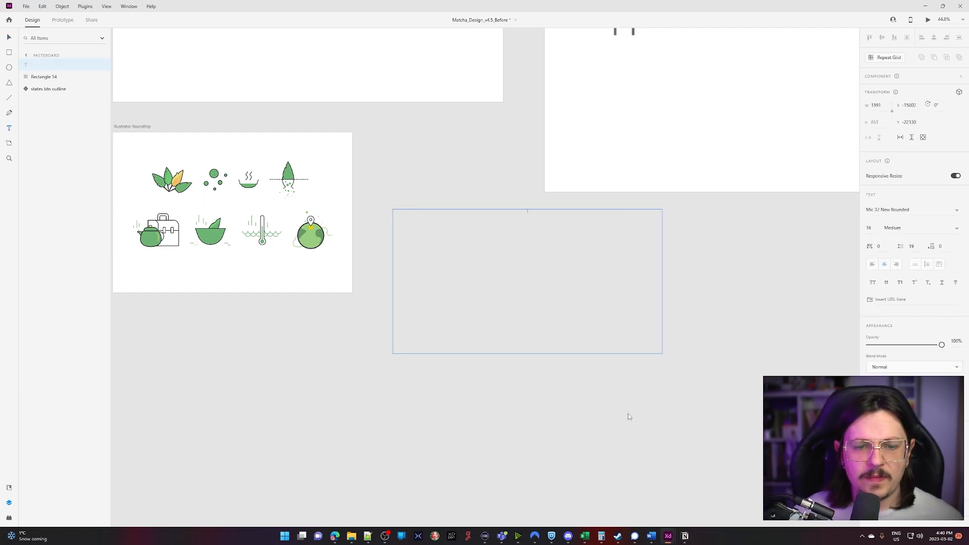
click(670, 282)
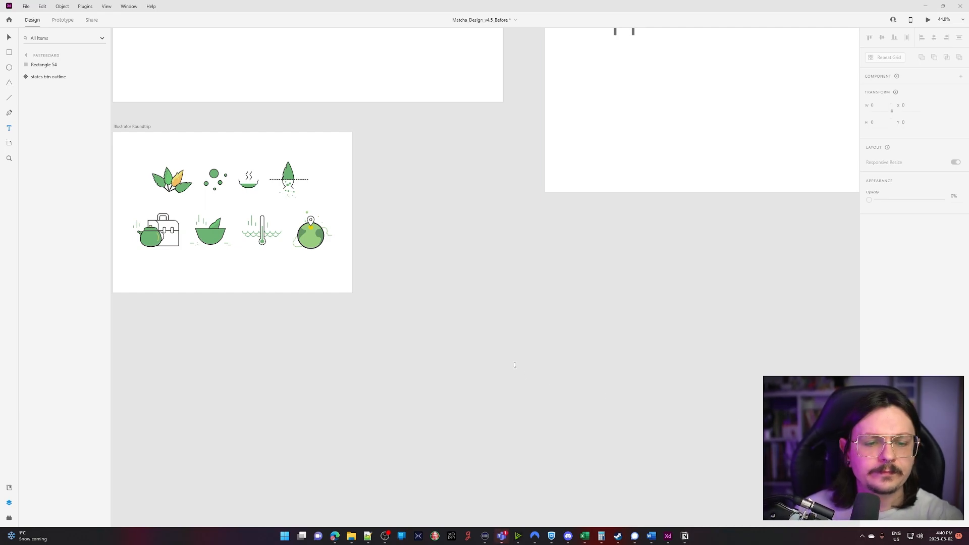
click(9, 37)
Duplicate the icon made of a rounded square and two lines on the Vector Shapes artboard, placing the copy beside it at X 841.
drag(467, 226, 639, 360)
scroll(501, 331, up, 6)
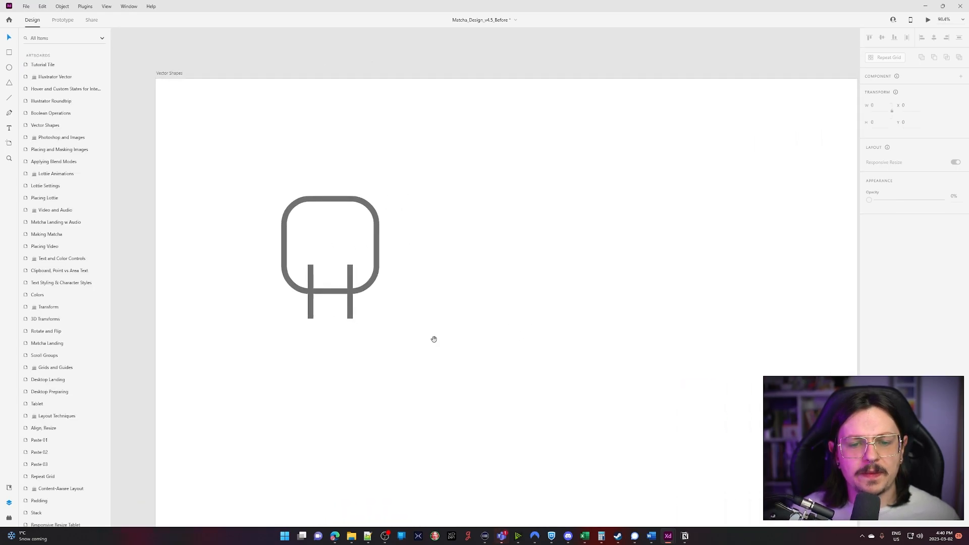
drag(434, 339, 240, 207)
scroll(396, 385, down, 2)
scroll(396, 385, right, 2)
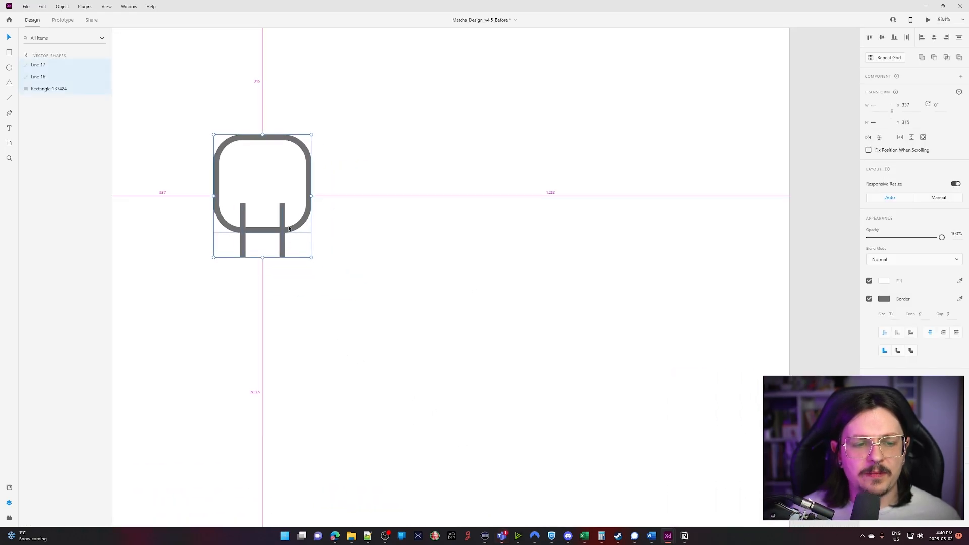
drag(288, 229, 475, 228)
click(575, 372)
Scale the duplicated icon down proportionally with its strokes still live, and undo the resize.
drag(575, 372, 382, 93)
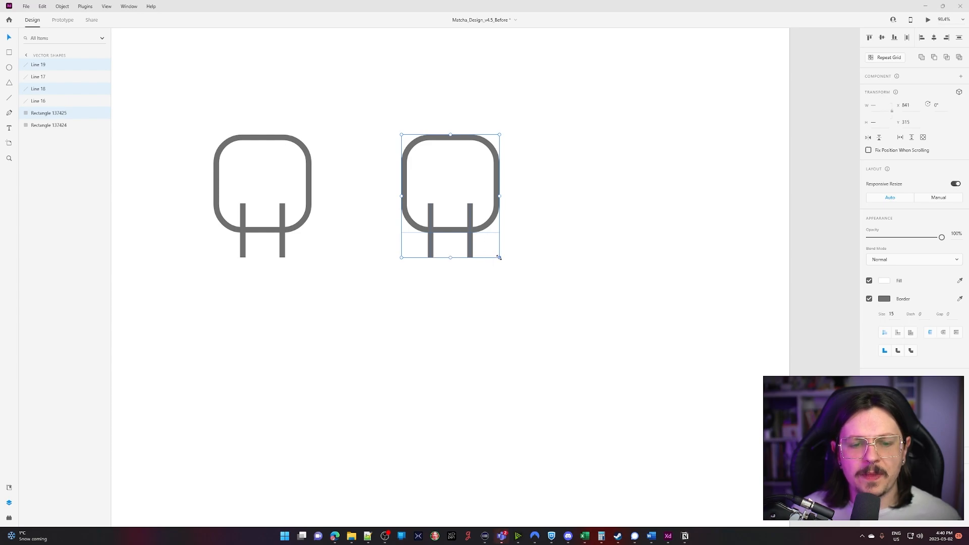
drag(500, 258, 504, 223)
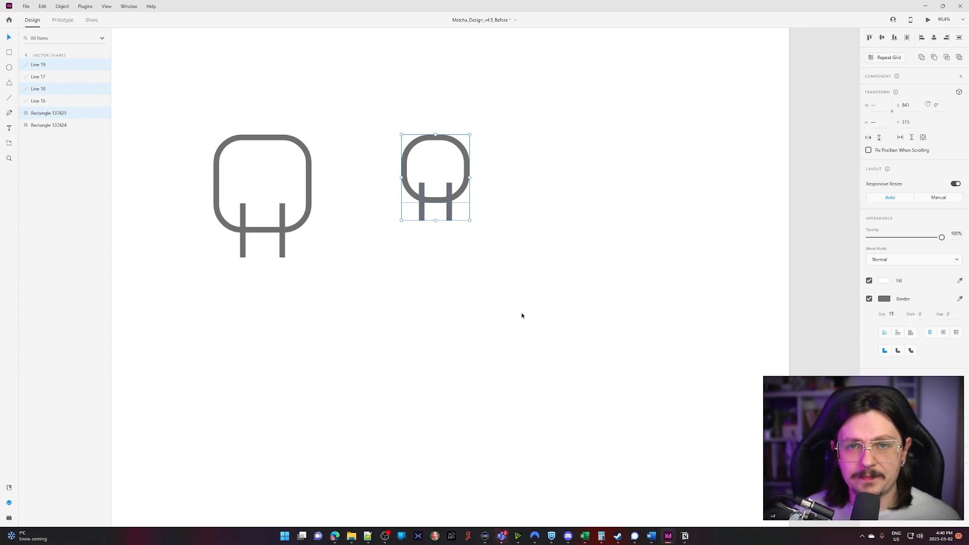
key(ctrl+z)
Convert the strokes of the duplicated icon's rounded square and two lines to paths with Outline Stroke.
drag(590, 324, 397, 64)
scroll(571, 370, up, 1)
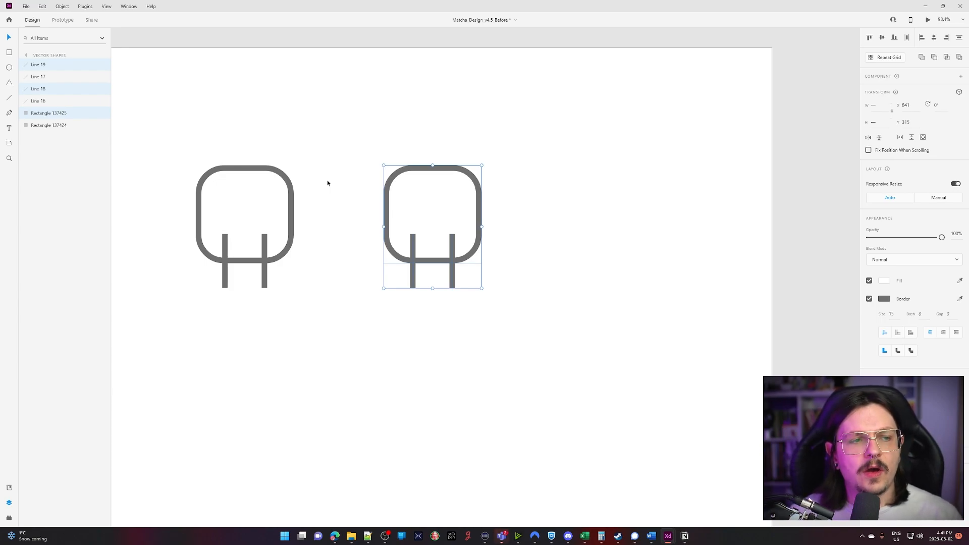
click(62, 6)
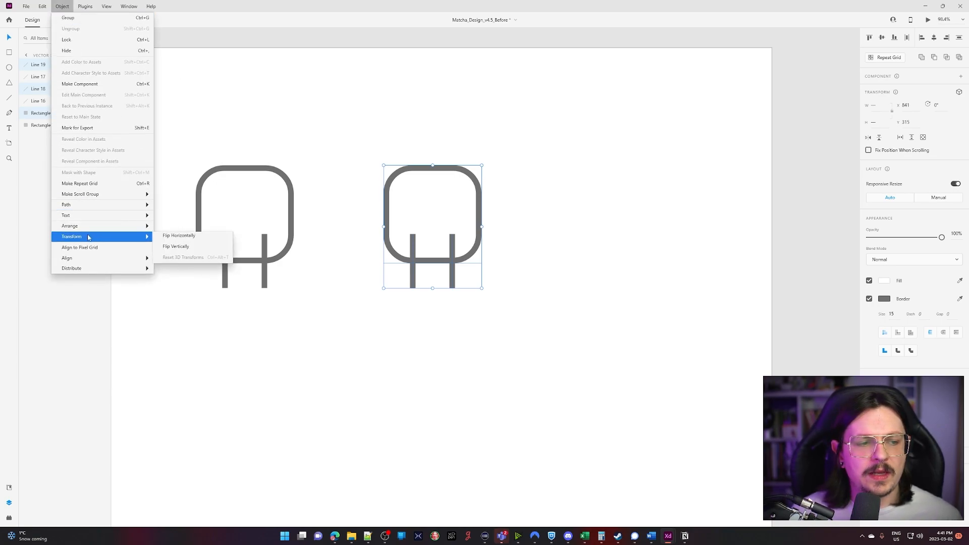
mouse_move(88, 211)
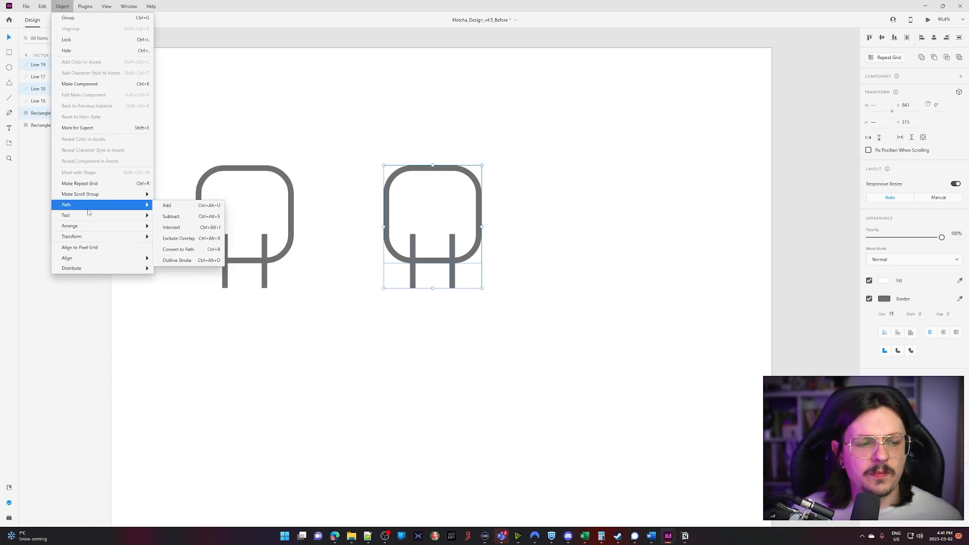
click(180, 261)
Enlarge the outlined icon copy proportionally, inspect the anchor points of its square and one leg, and undo the enlargement.
drag(505, 321, 410, 133)
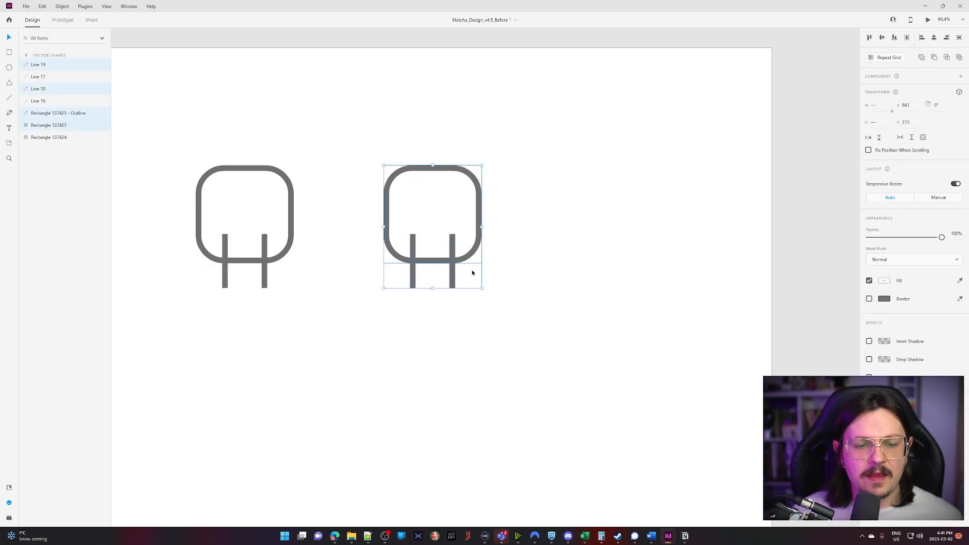
drag(483, 290, 573, 367)
click(660, 344)
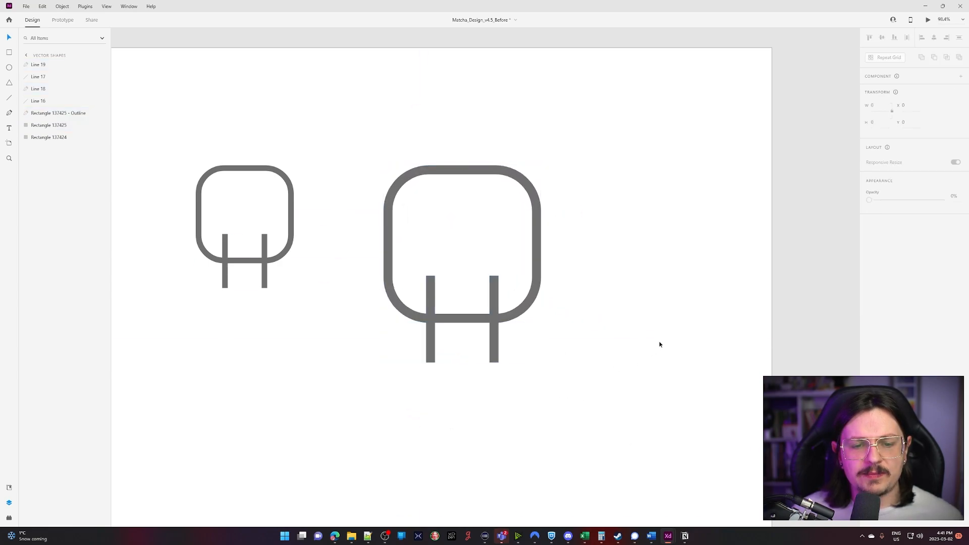
scroll(579, 299, up, 2)
scroll(578, 299, up, 4)
click(486, 323)
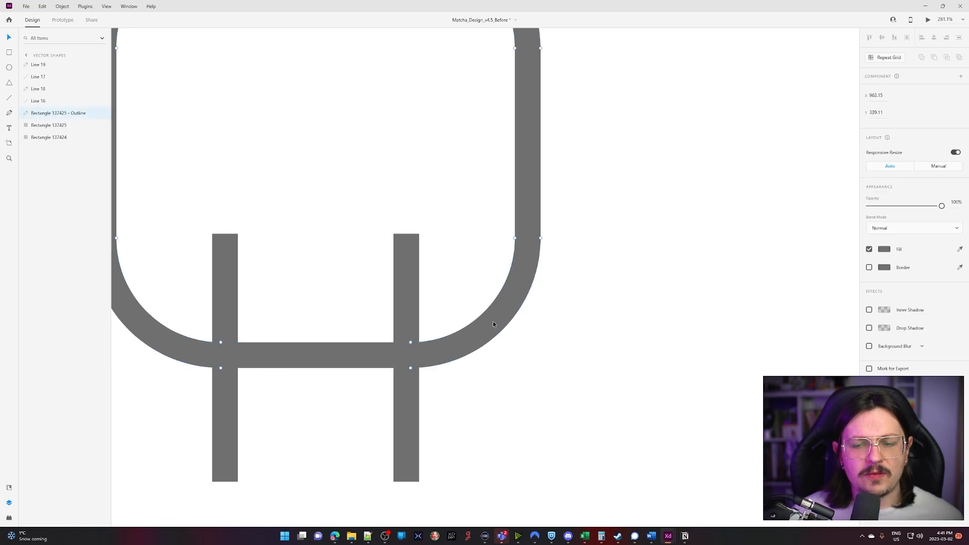
scroll(487, 348, down, 3)
click(445, 387)
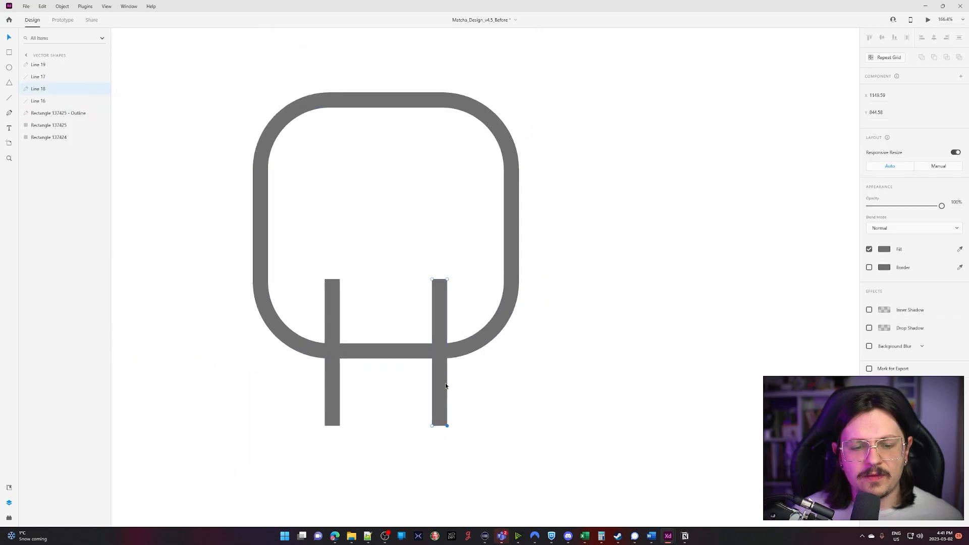
click(561, 348)
scroll(567, 348, down, 6)
key(ctrl+z)
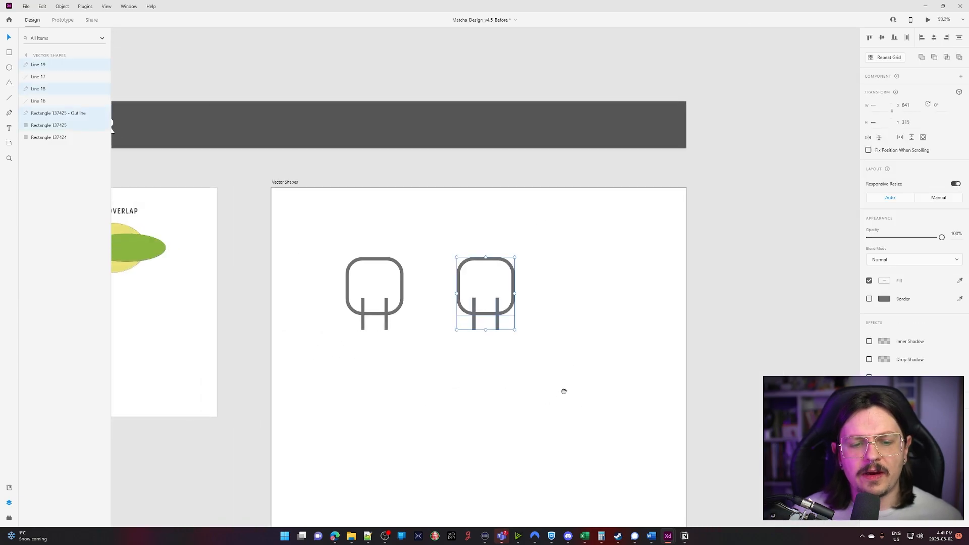
scroll(550, 390, down, 1)
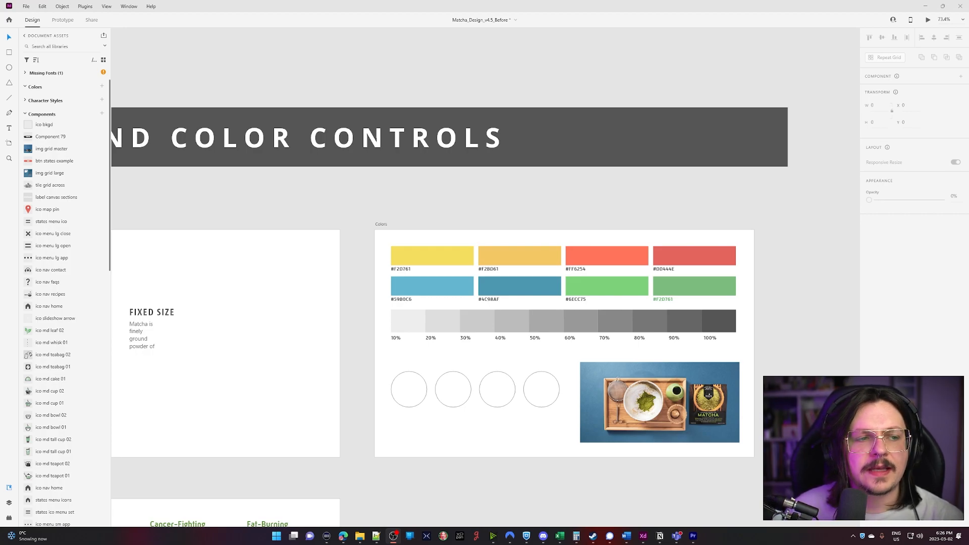
Expand the missing fonts list and add all colors from the Colors artboard to the document assets.
click(25, 73)
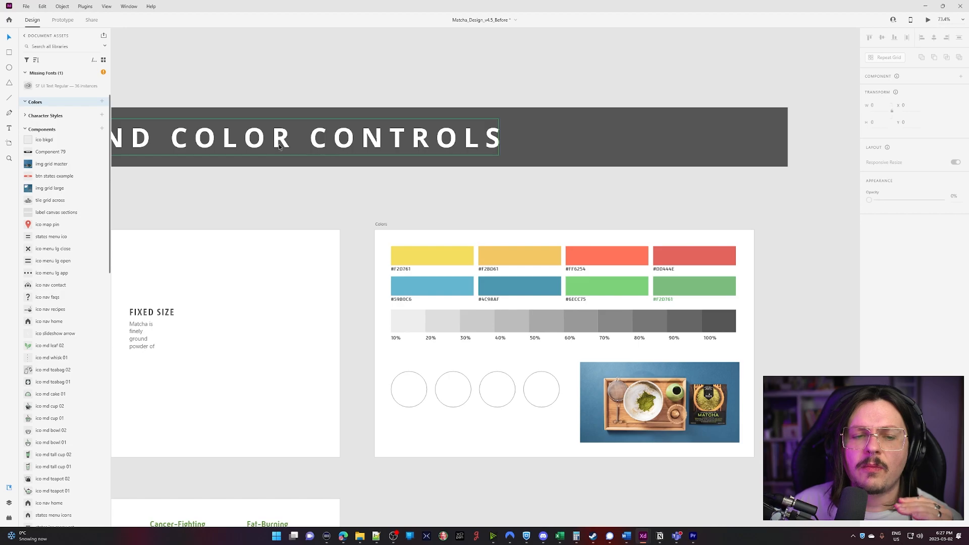
scroll(640, 314, up, 5)
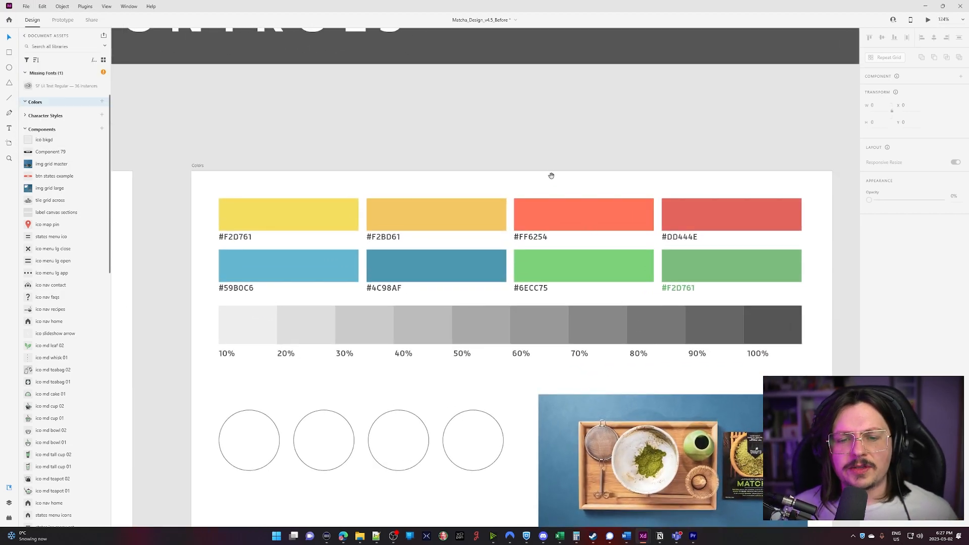
drag(552, 179, 484, 112)
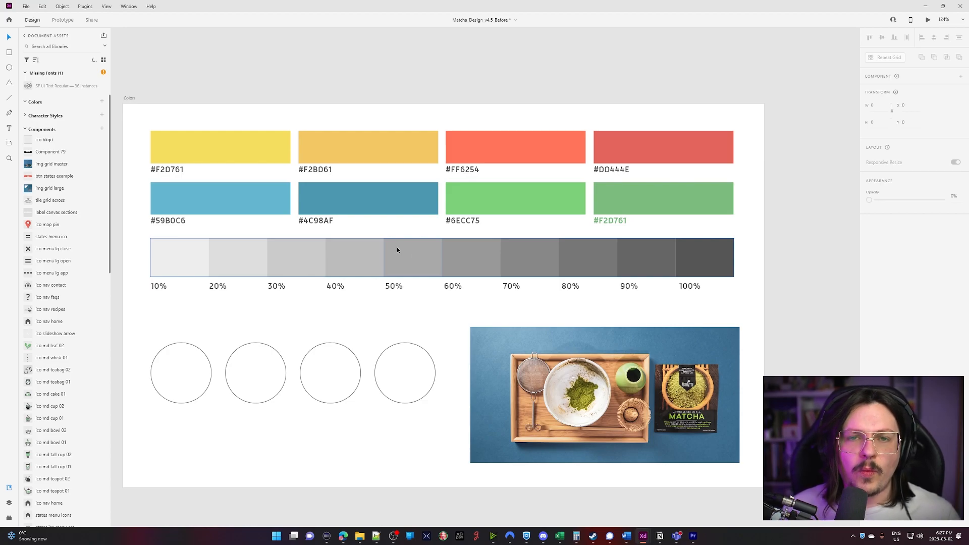
click(129, 98)
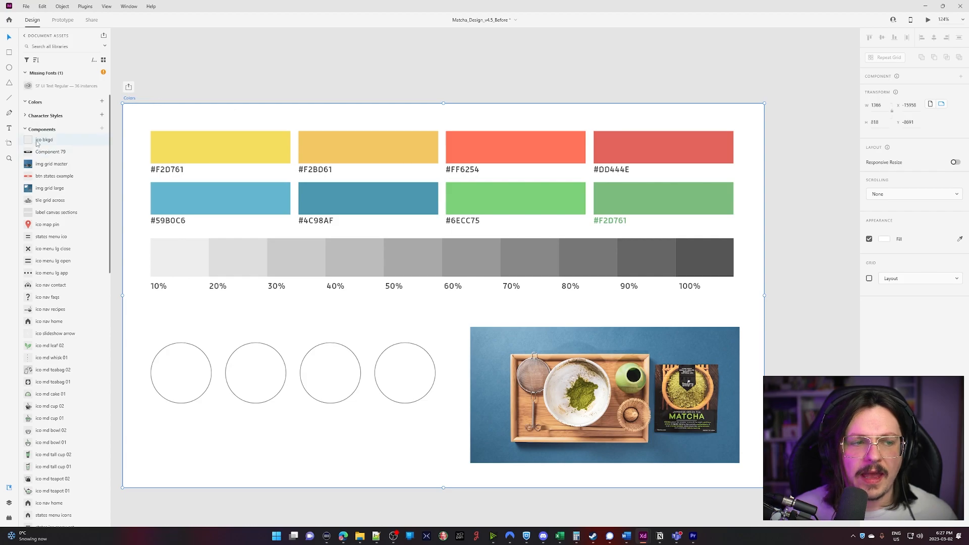
click(102, 103)
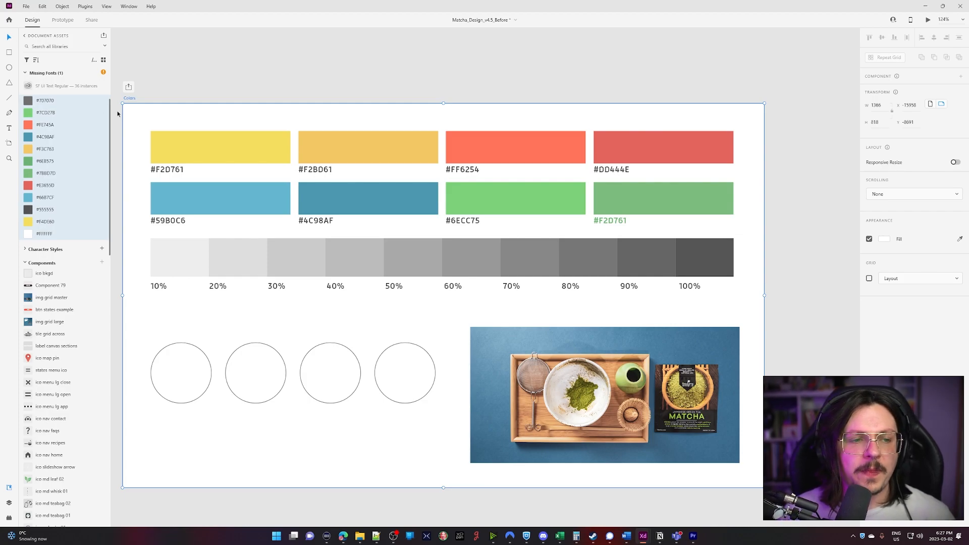
Select the #F2D761 and #F2BD61 rectangles in turn while reviewing the saved document colors, and clear the selection.
click(220, 88)
click(212, 141)
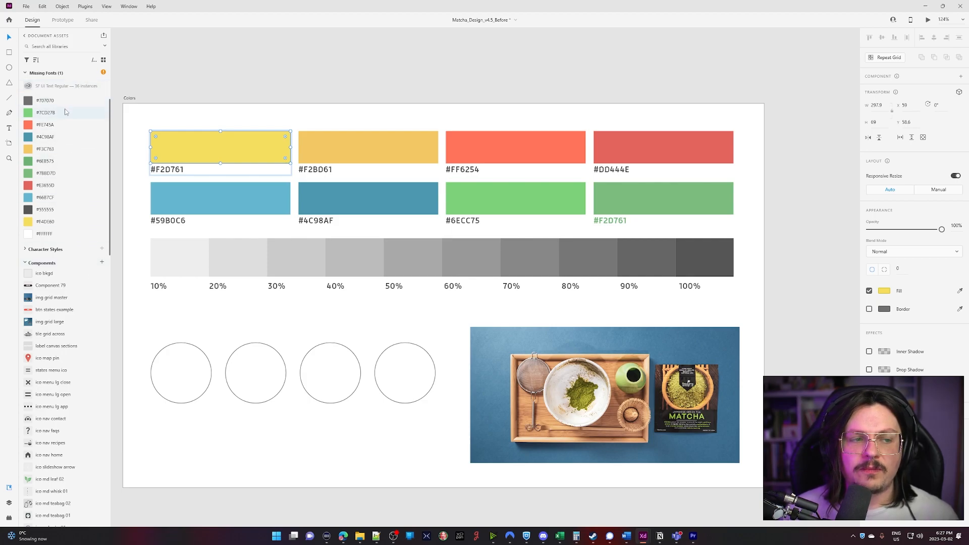
scroll(65, 108, up, 1)
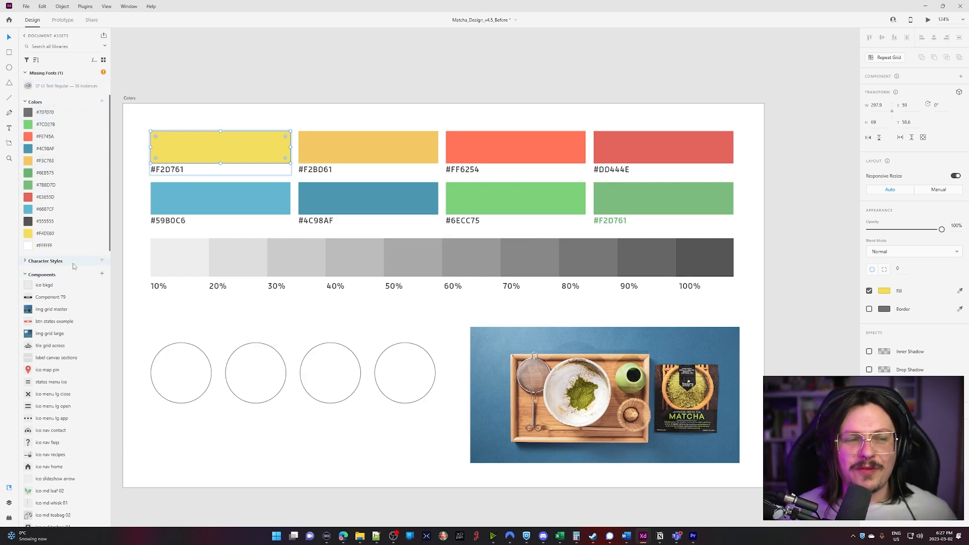
click(312, 143)
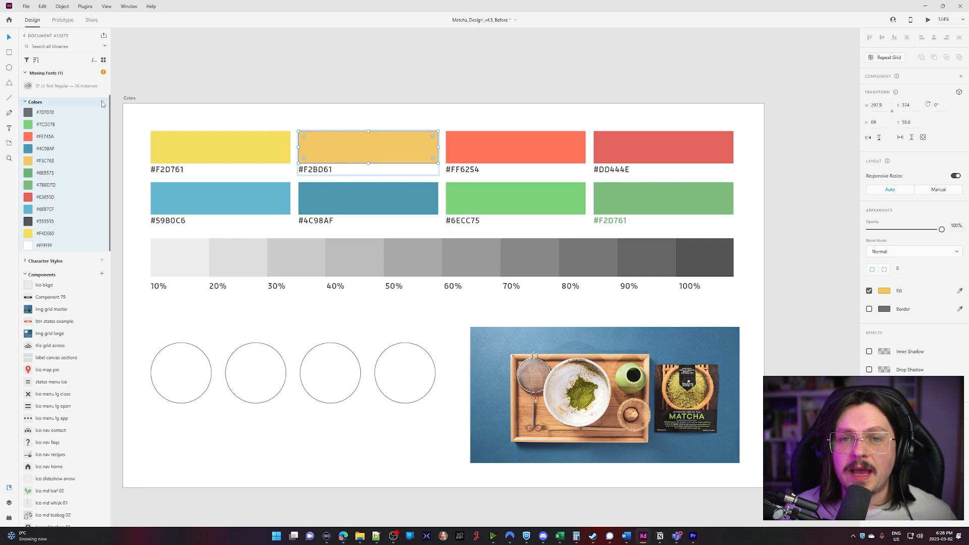
click(327, 106)
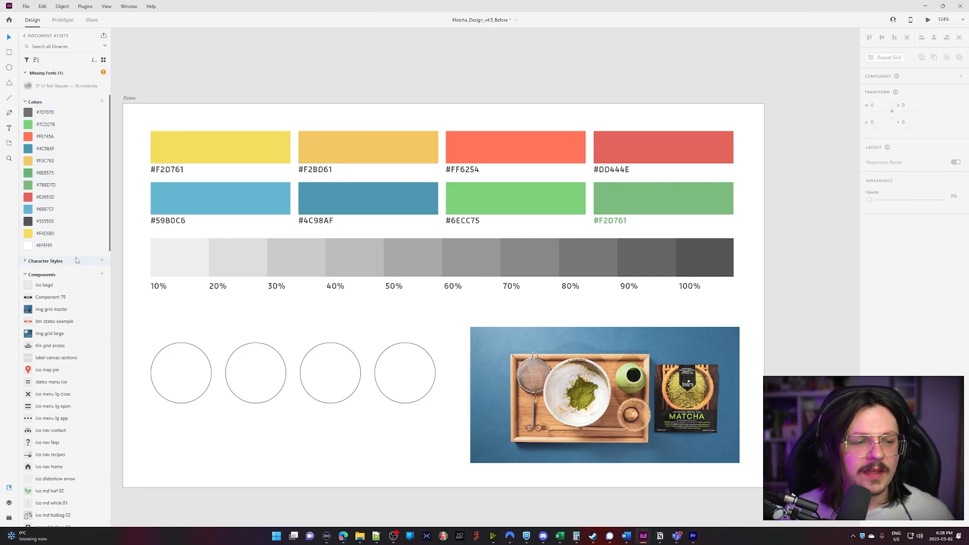
Expand the character styles in the document assets and delete all of the saved styles.
click(26, 261)
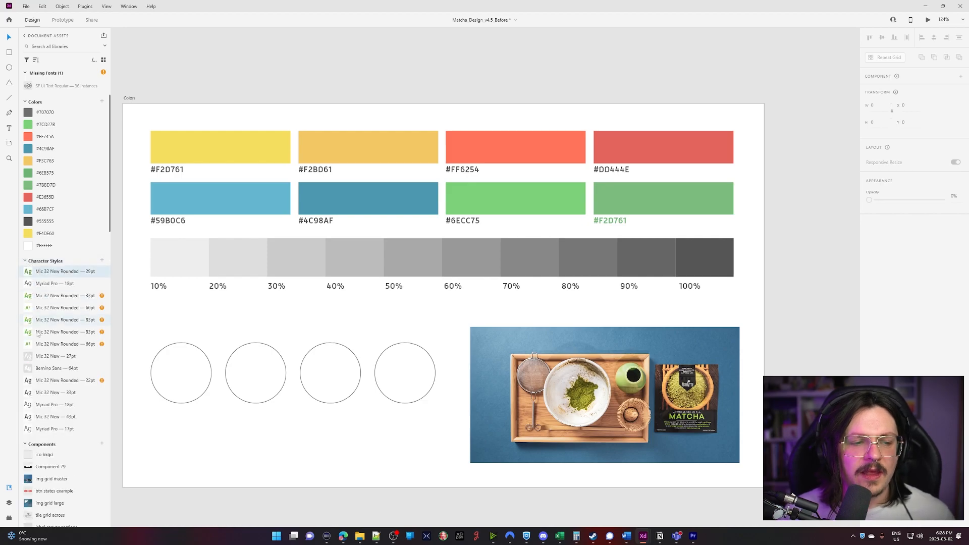
shift+click(53, 430)
right_click(54, 430)
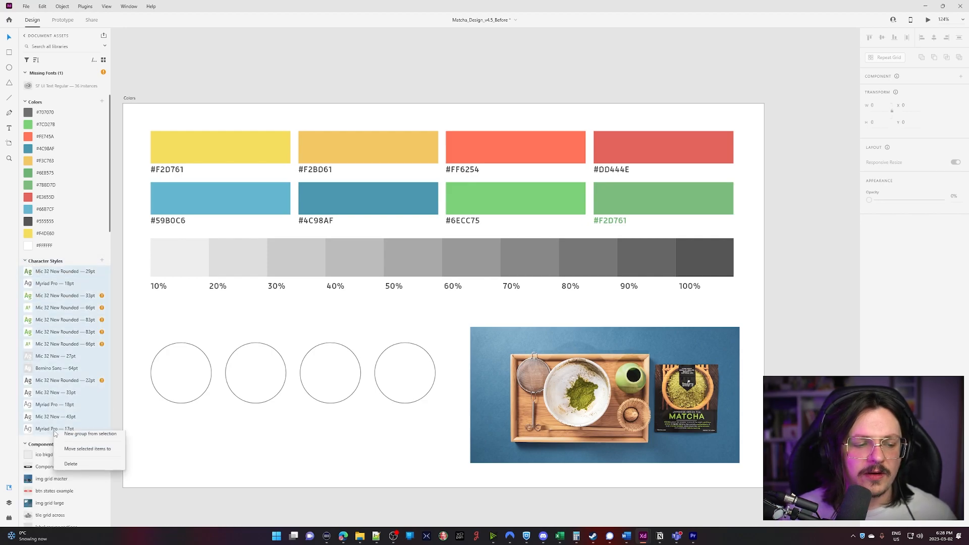
click(83, 467)
Add all character styles from the Text Styling & Character Styles artboard to the document assets.
scroll(230, 477, down, 5)
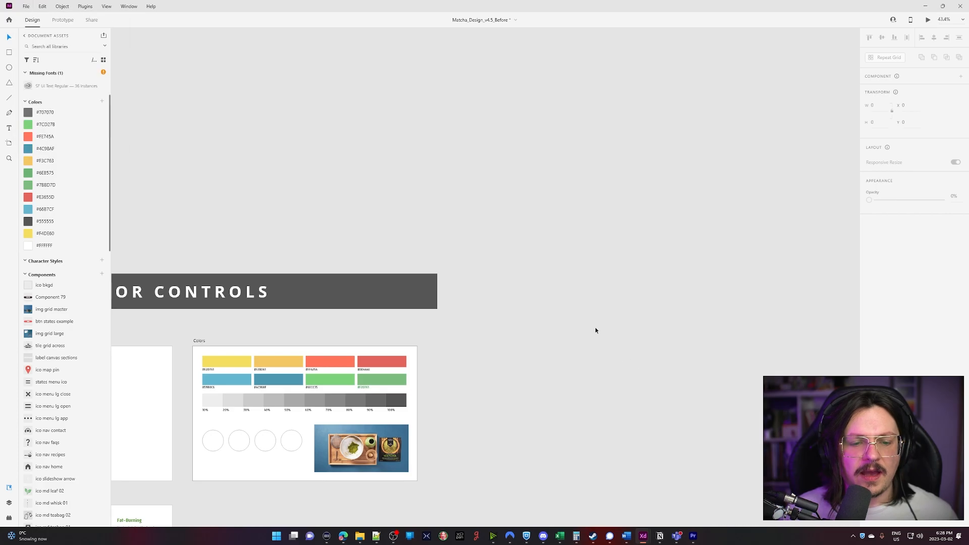
scroll(595, 330, down, 2)
scroll(438, 431, down, 3)
scroll(353, 422, up, 6)
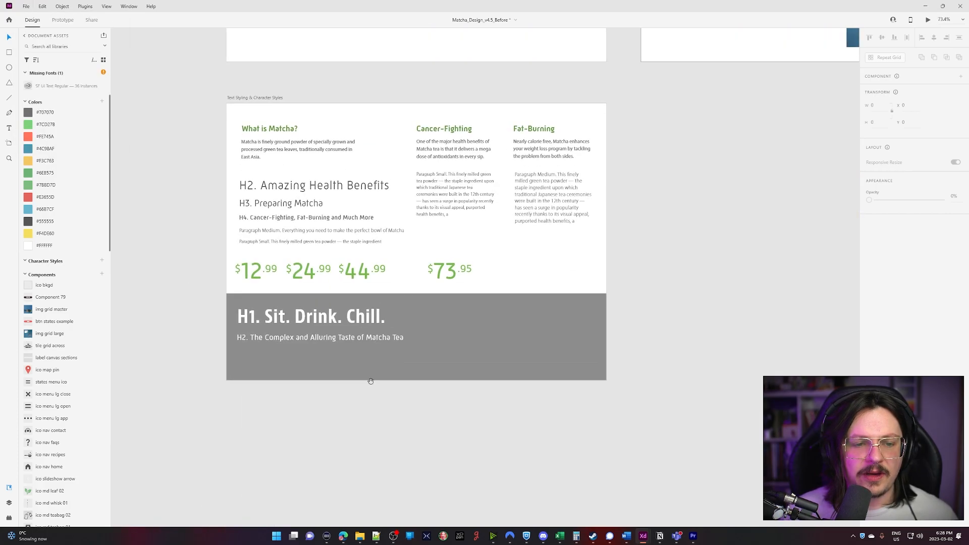
scroll(370, 381, up, 2)
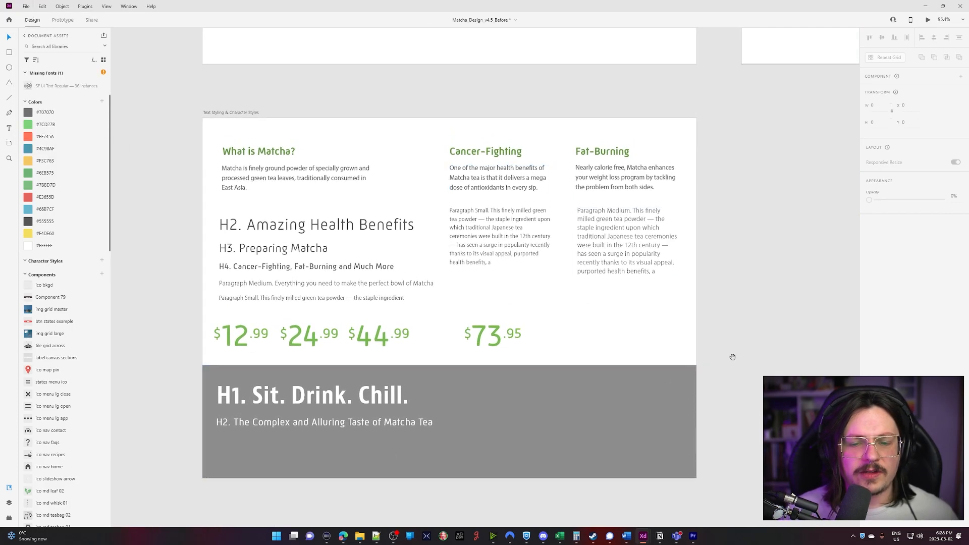
drag(728, 358, 728, 358)
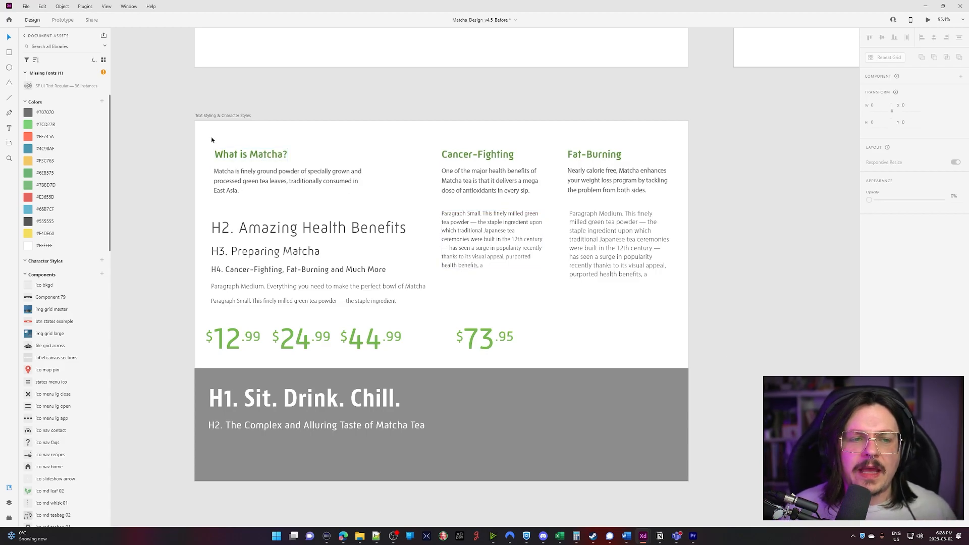
click(219, 116)
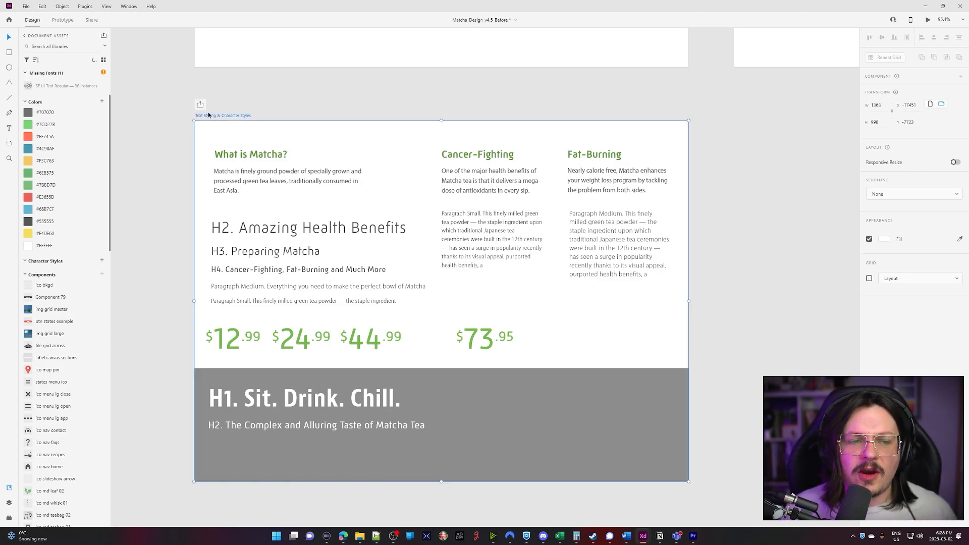
click(102, 261)
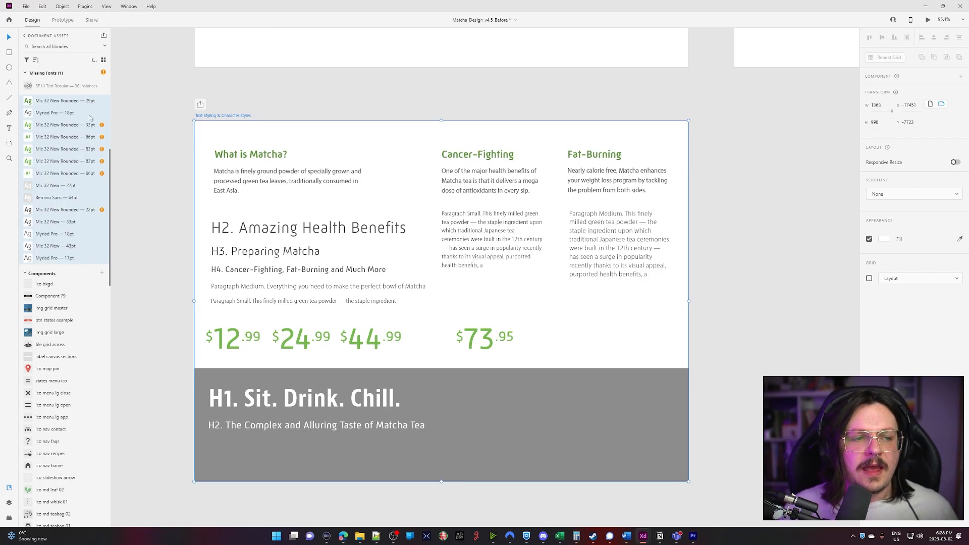
Switch the document assets to the thumbnail grid view and browse the character styles and components.
click(103, 61)
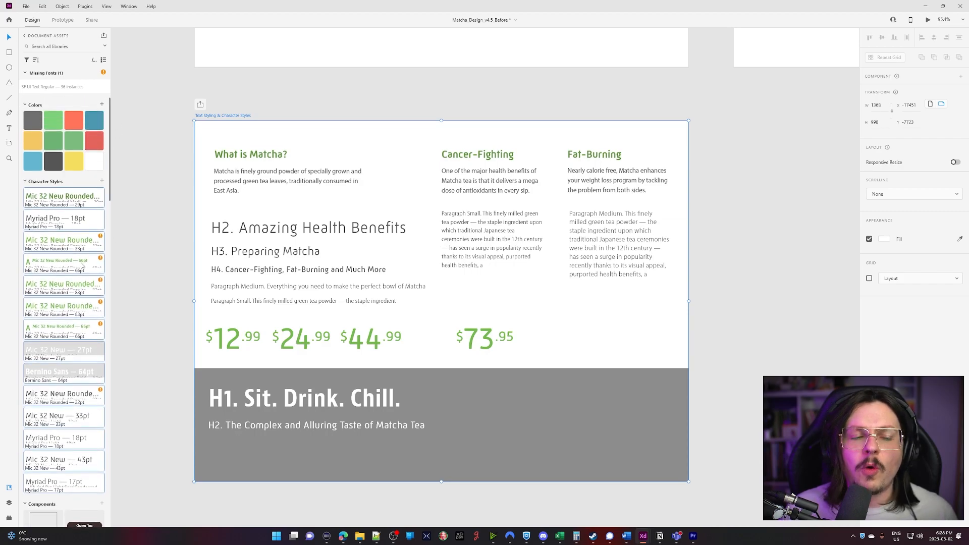
scroll(71, 221, down, 5)
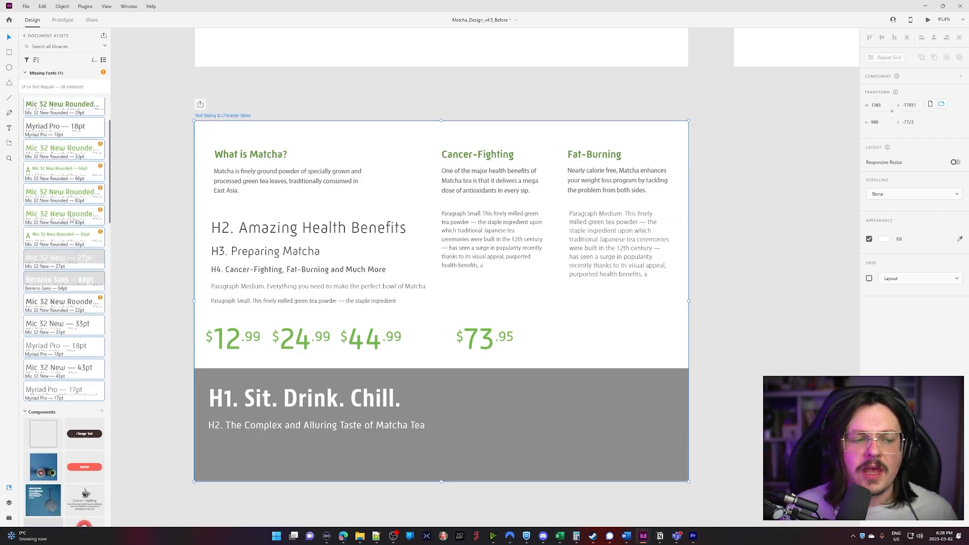
scroll(70, 220, down, 10)
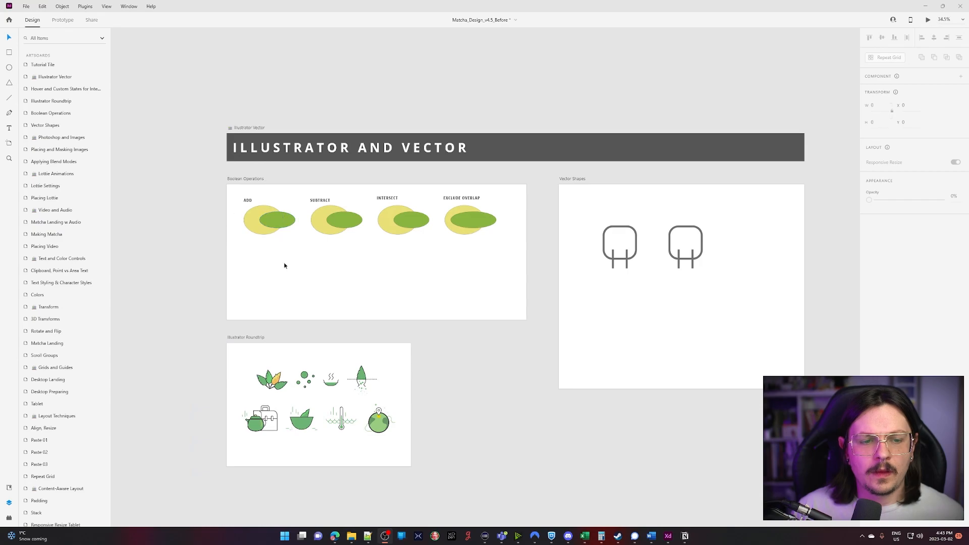
On the Boolean Operations artboard, combine the ellipse pair under ADD with Add and the pair under SUBTRACT with Subtract.
click(340, 309)
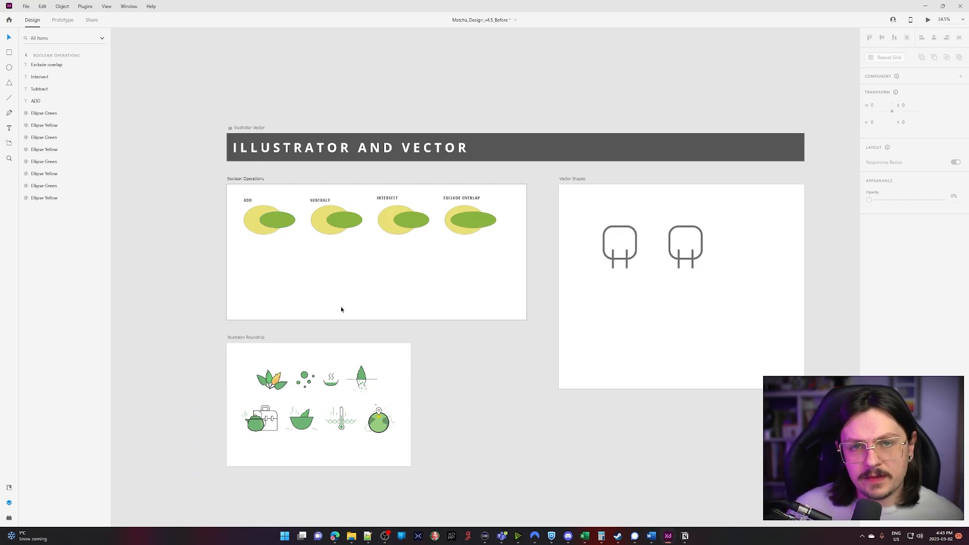
scroll(340, 308, up, 2)
scroll(362, 320, up, 4)
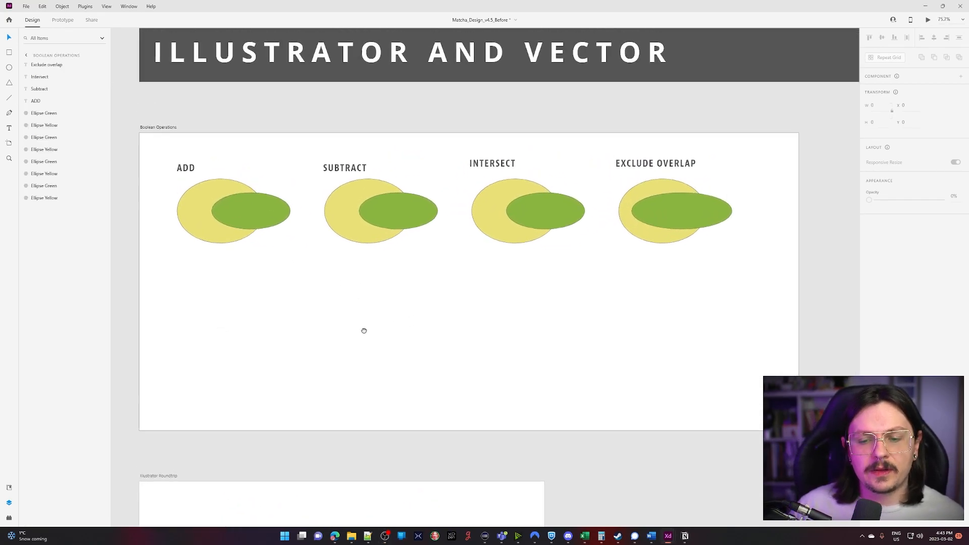
drag(286, 400, 247, 406)
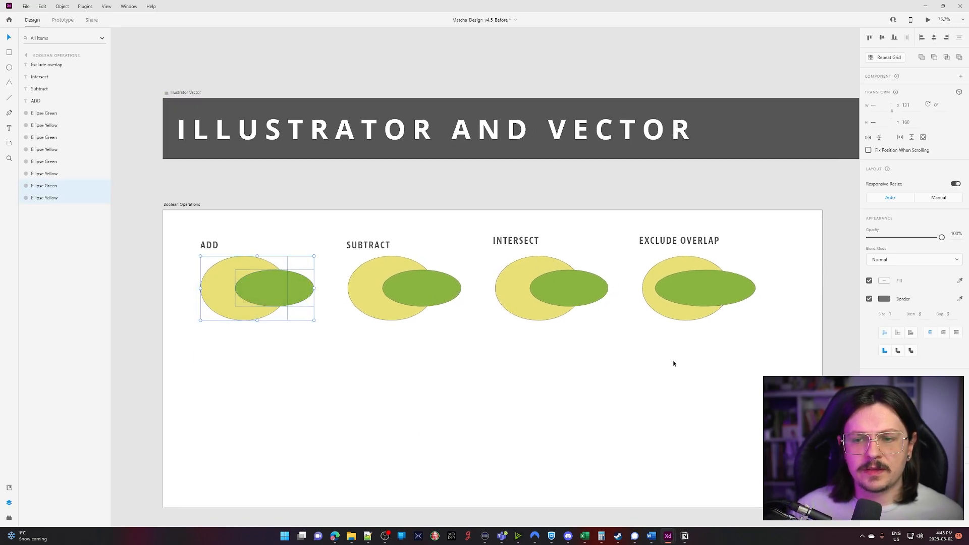
click(921, 60)
drag(391, 347, 409, 314)
click(934, 60)
Apply Intersect to the ellipse pair under INTERSECT and Exclude Overlap to the pair under EXCLUDE OVERLAP.
drag(571, 338, 492, 255)
click(946, 57)
drag(636, 364, 686, 311)
click(959, 58)
click(593, 392)
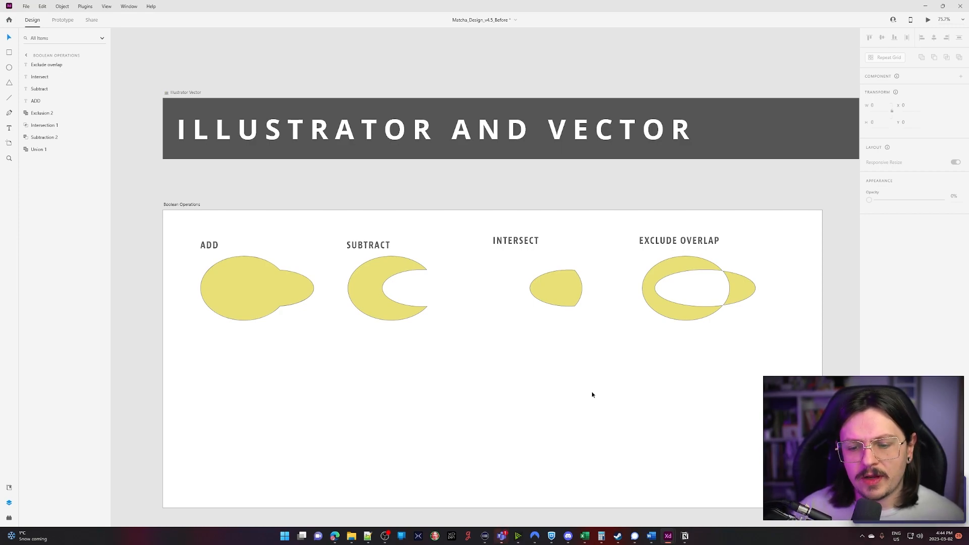
Move the green ellipse inside the ADD shape down and left, and center the SUBTRACT shape's green ellipse within its yellow ellipse.
click(292, 289)
double_click(291, 289)
drag(283, 287, 269, 321)
double_click(378, 277)
mouse_move(379, 274)
mouse_down()
mouse_move(411, 299)
mouse_move(433, 281)
mouse_move(417, 320)
mouse_move(374, 288)
mouse_up()
click(413, 330)
mouse_move(439, 368)
mouse_down()
mouse_move(351, 272)
mouse_move(410, 351)
mouse_up()
scroll(399, 299, up, 5)
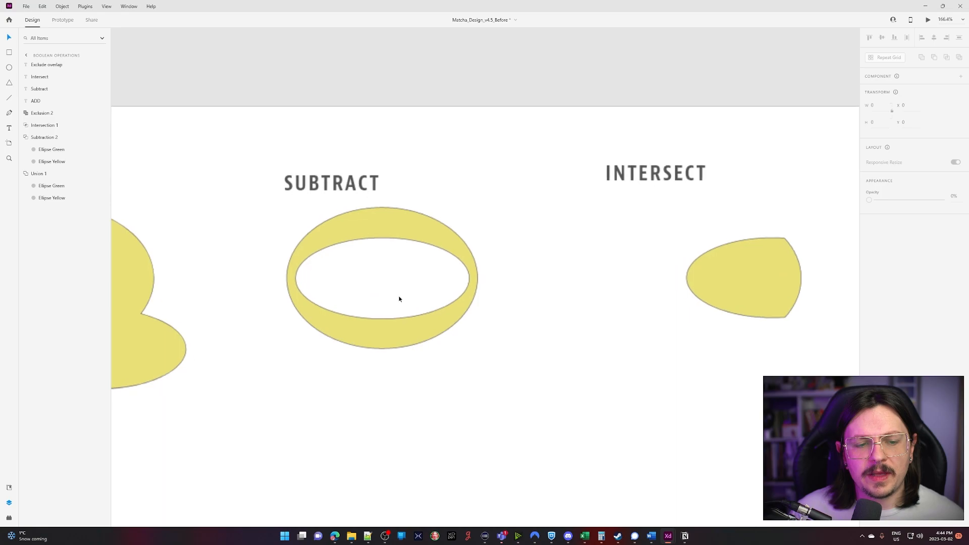
scroll(399, 299, down, 5)
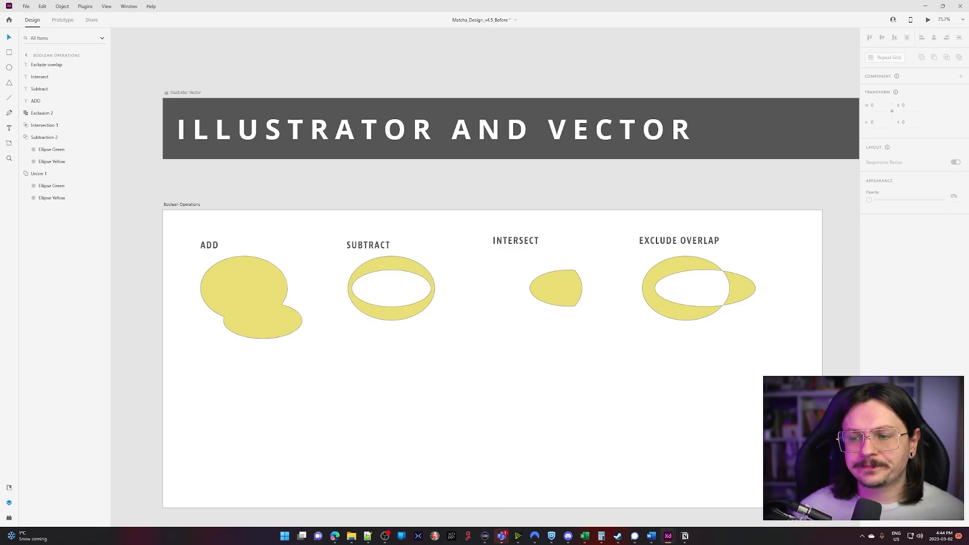
scroll(668, 335, down, 6)
scroll(614, 257, up, 2)
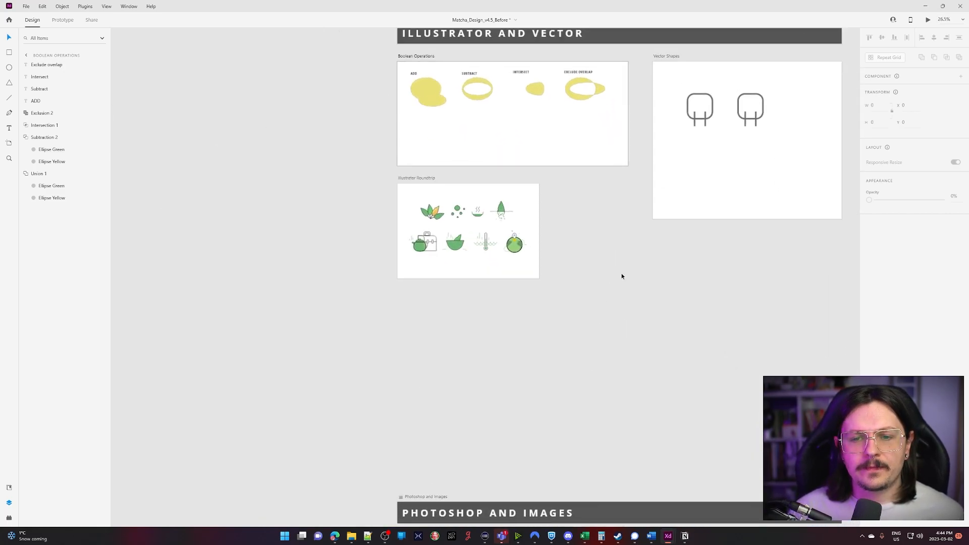
drag(649, 323, 577, 126)
scroll(579, 130, down, 4)
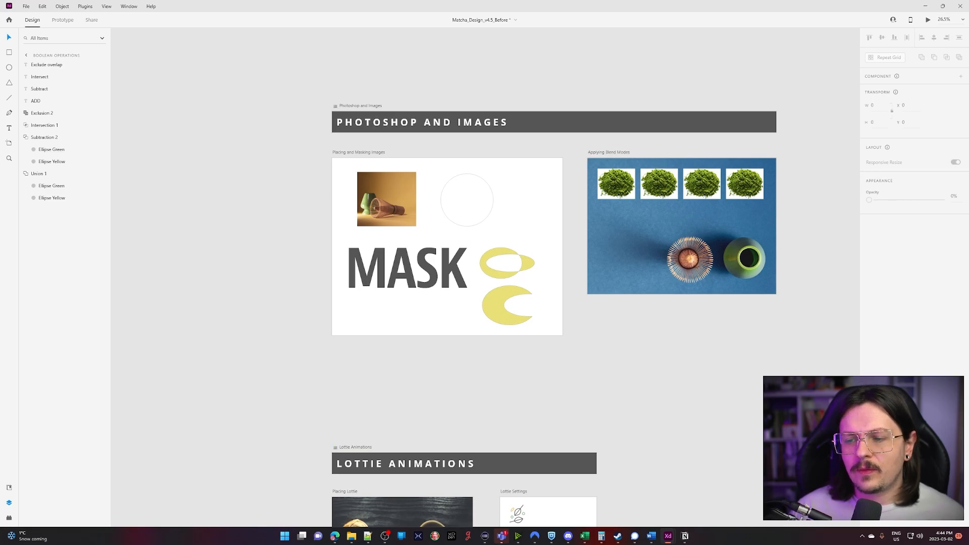
drag(513, 84, 461, 275)
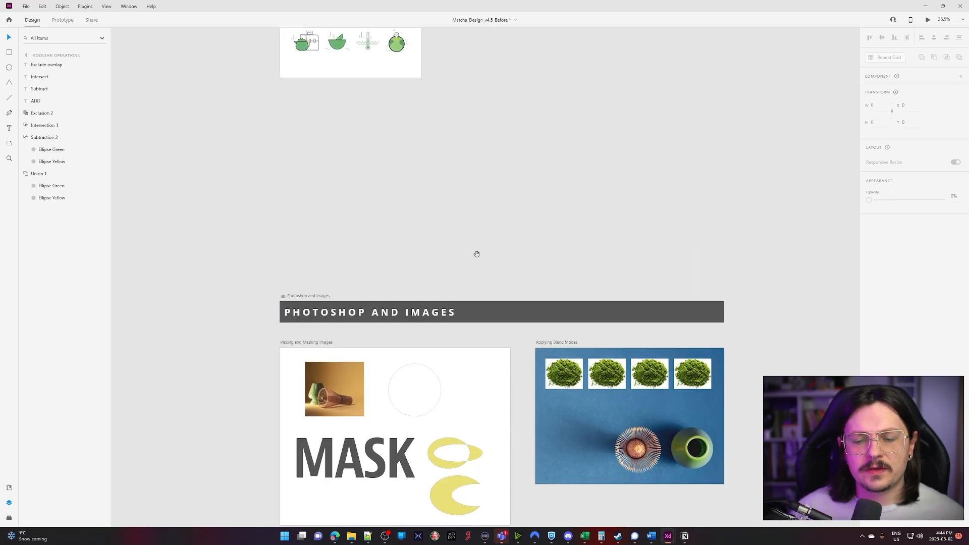
drag(515, 167, 508, 424)
Open Illustrator_Illustrations.ai from the Asset Types folder on the computer and maximize its window.
click(27, 8)
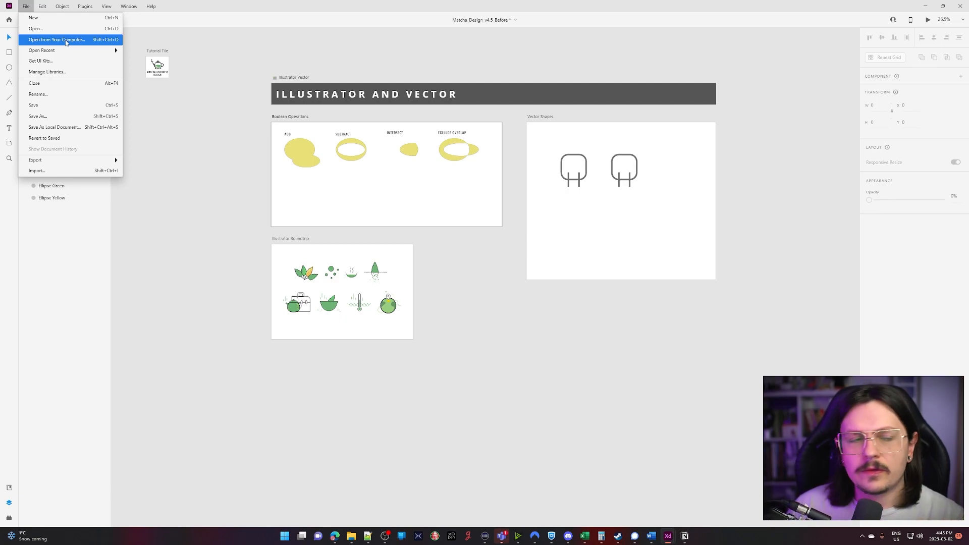
click(91, 40)
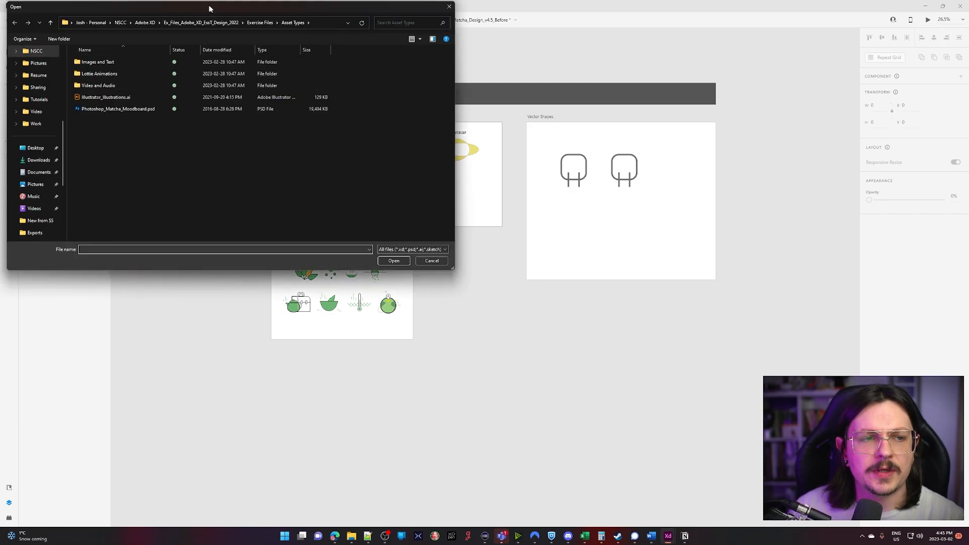
drag(206, 4, 467, 77)
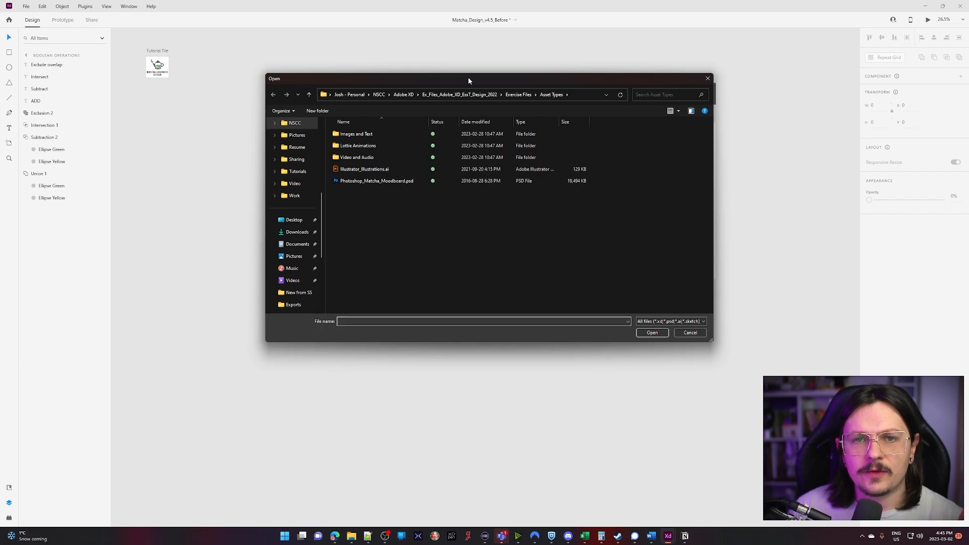
double_click(369, 172)
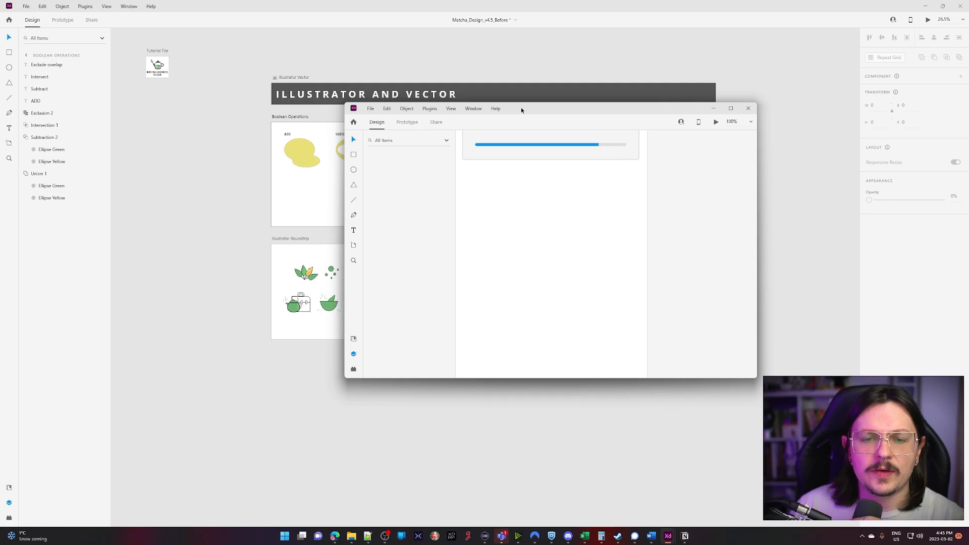
double_click(537, 109)
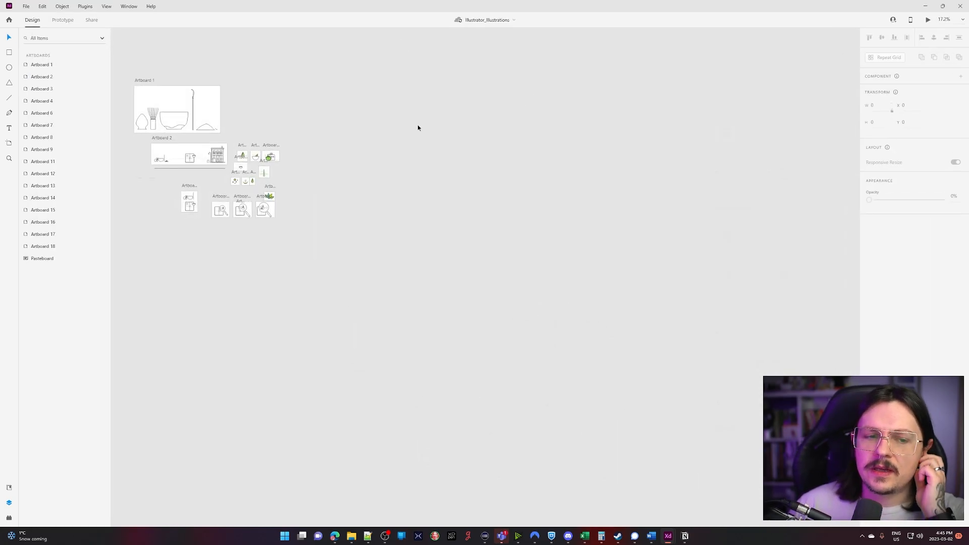
Copy the teapot and briefcase artwork from Artboard 18 into the upper-right corner of Matcha_Design_v4.5_Before's Illustrator Roundtrip artboard.
scroll(262, 207, up, 10)
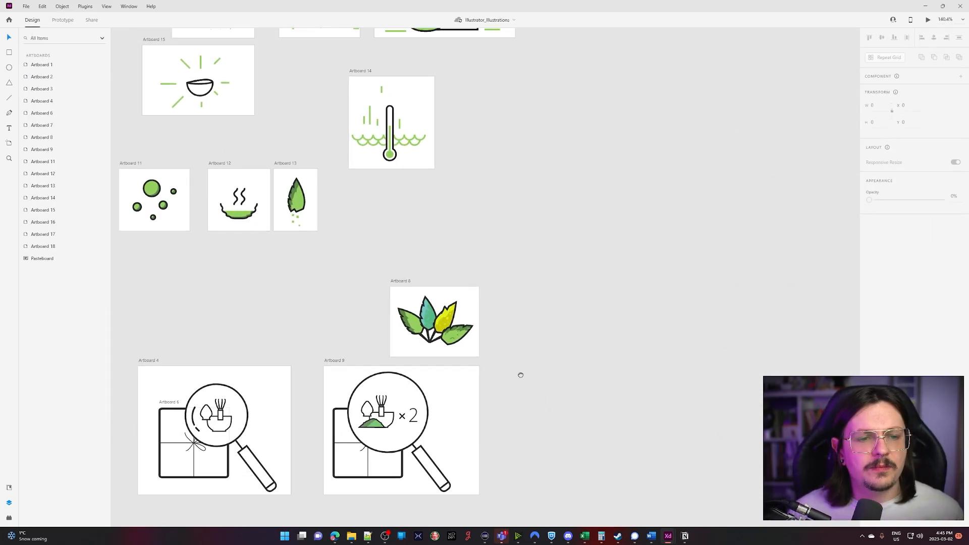
drag(650, 417, 611, 378)
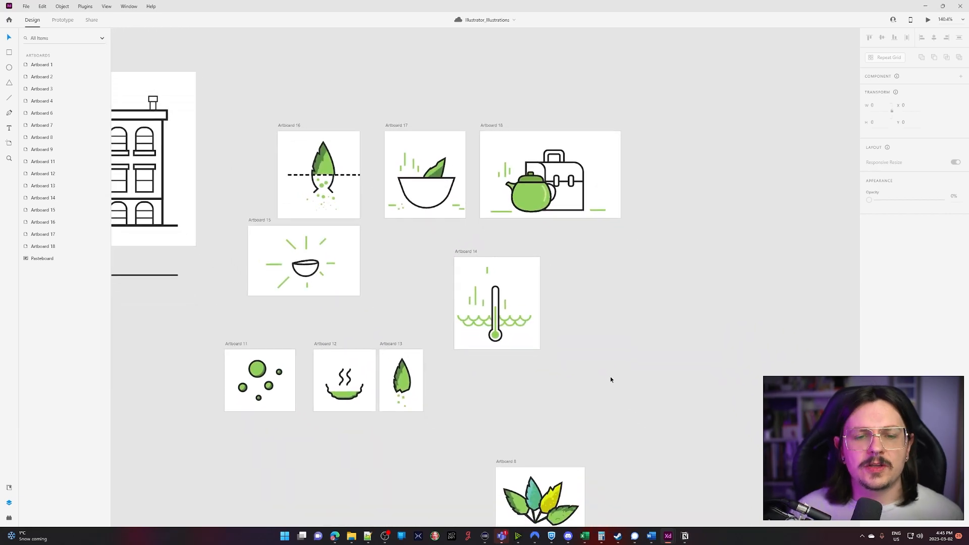
drag(679, 245, 480, 129)
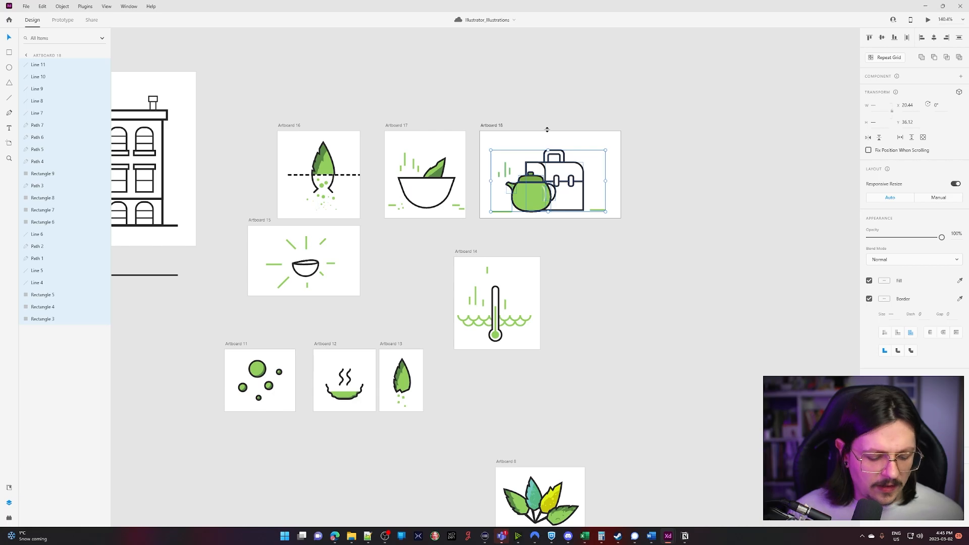
click(925, 6)
key(ctrl+v)
scroll(443, 294, up, 6)
drag(686, 260, 298, 146)
drag(408, 270, 579, 249)
click(571, 222)
scroll(443, 268, down, 3)
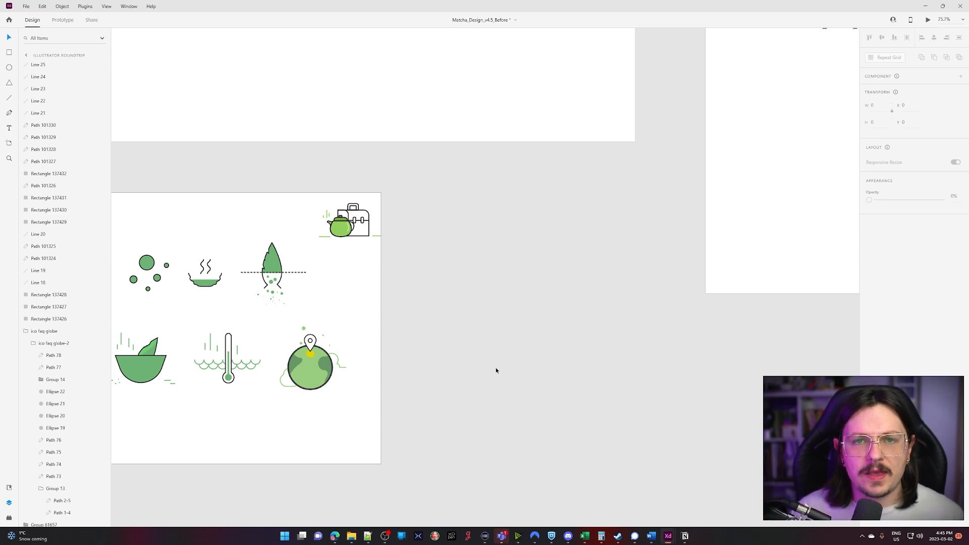
Undo the placement and pasting of the teapot and briefcase artwork.
key(ctrl+z)
key(ctrl+z)
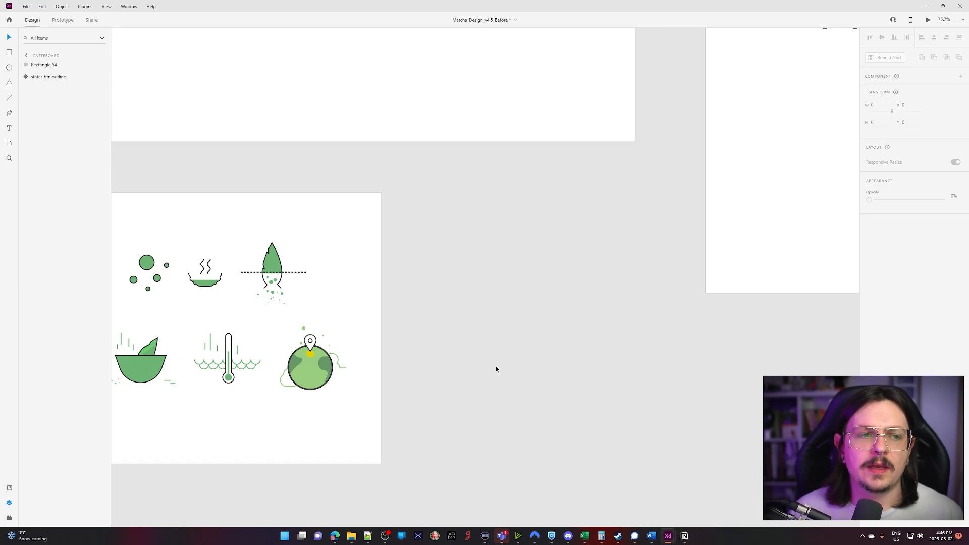
scroll(495, 370, down, 5)
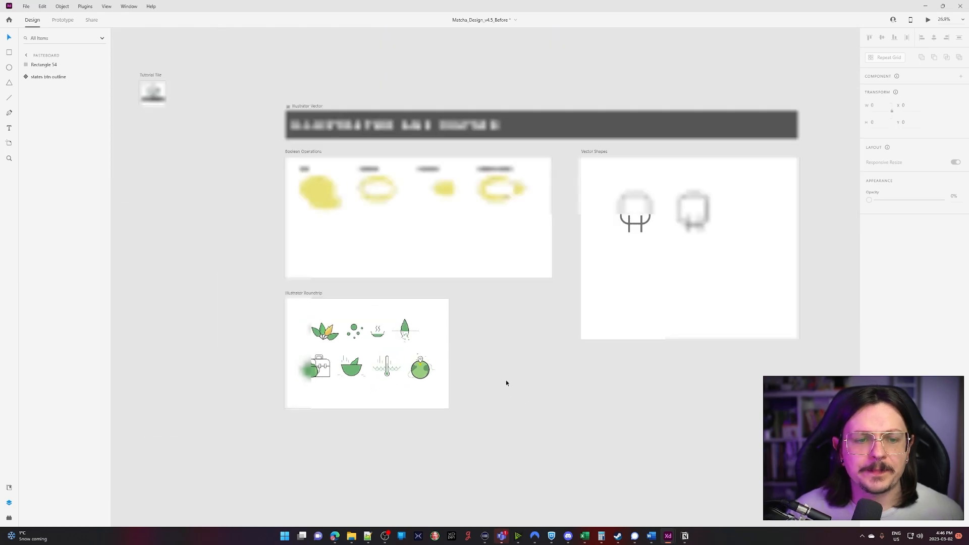
scroll(478, 251, up, 3)
scroll(478, 251, up, 2)
Open Photoshop_Matcha_Moodboard.psd from the Asset Types folder.
click(25, 7)
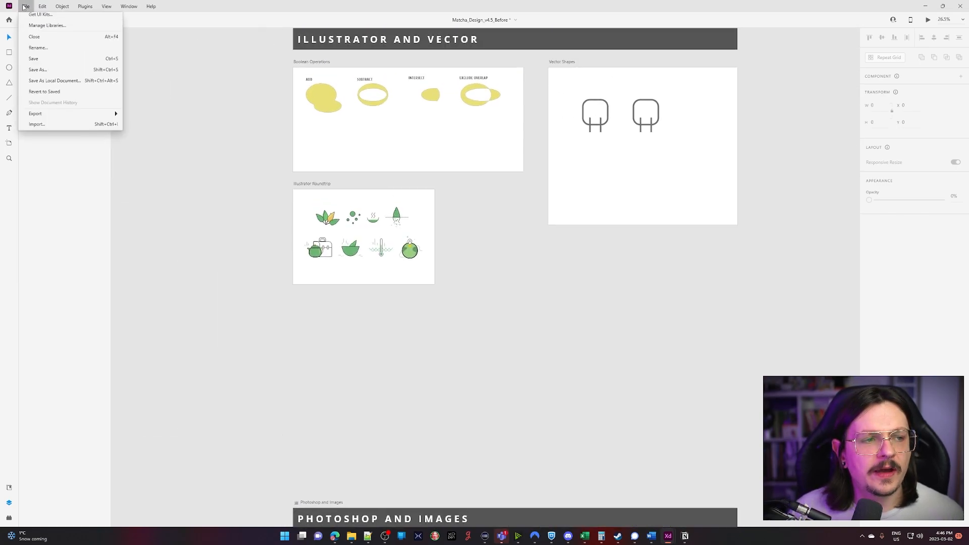
mouse_move(65, 53)
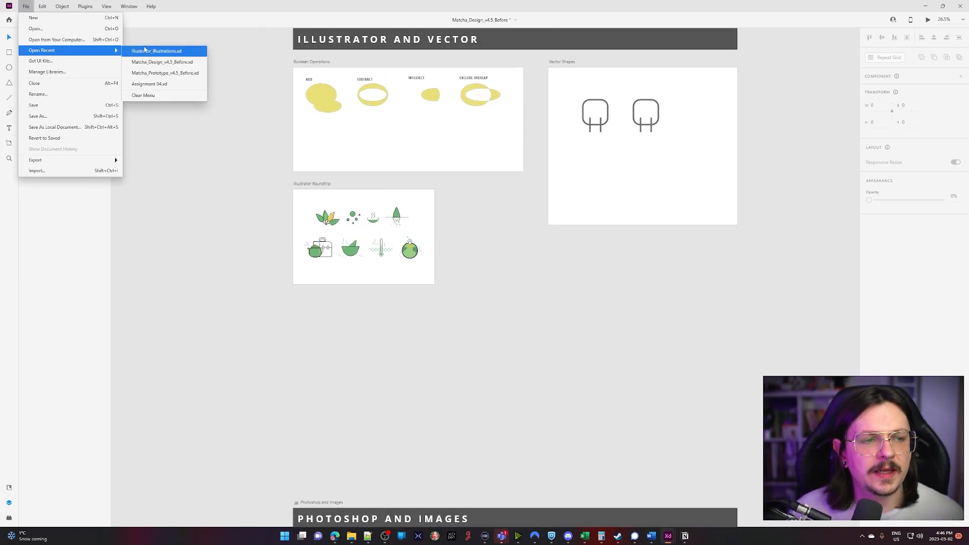
key(Escape)
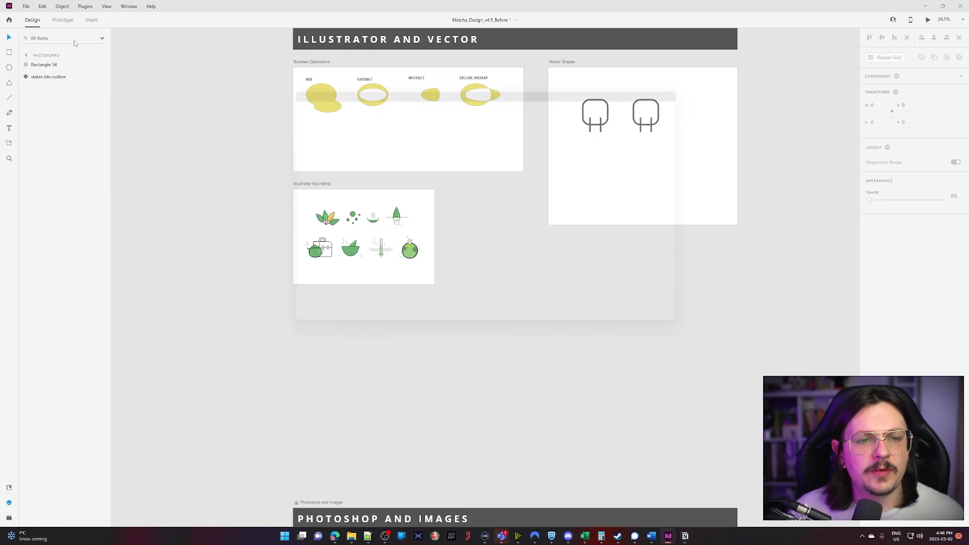
key(ctrl+o)
double_click(384, 181)
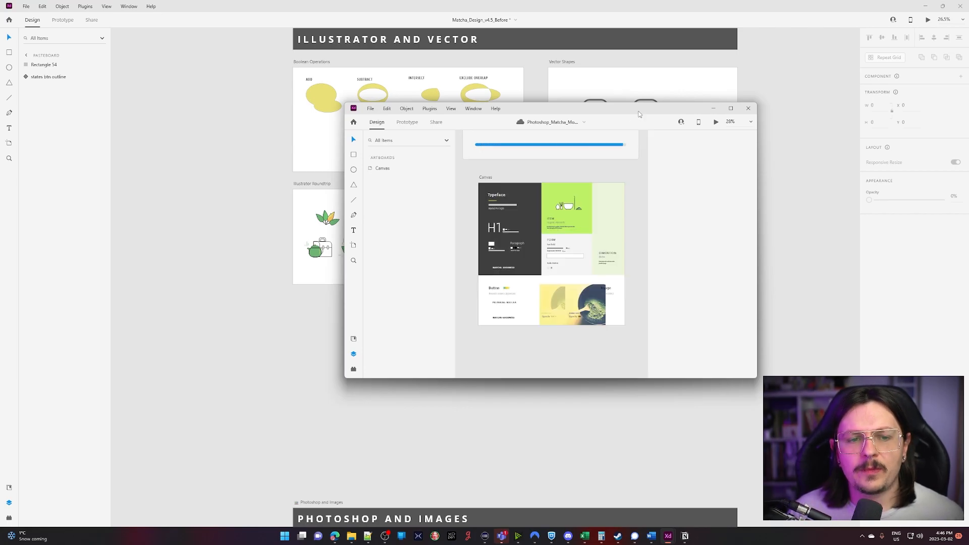
Maximize the Photoshop_Matcha_Moodboard window and examine the imported layers of its Canvas artboard.
double_click(634, 113)
scroll(278, 263, up, 5)
drag(539, 396, 590, 432)
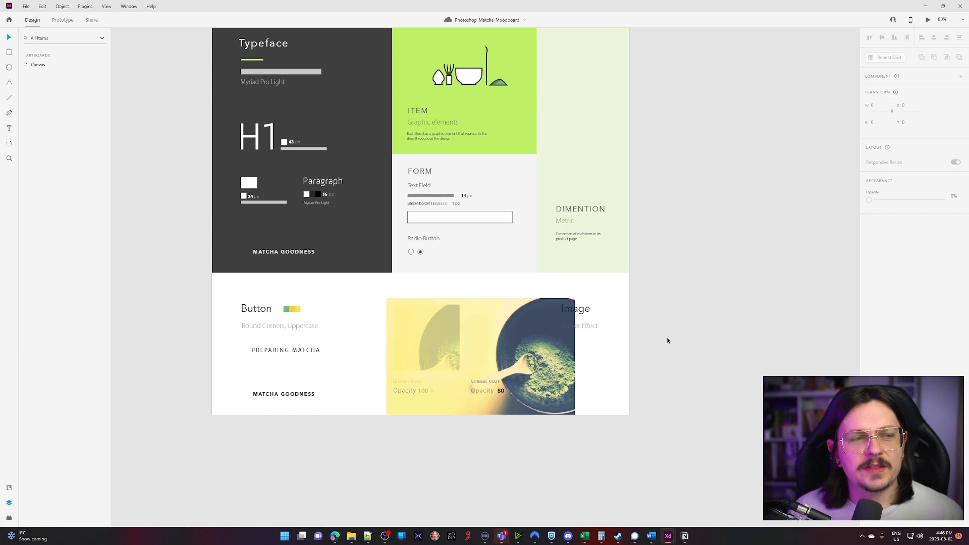
double_click(37, 65)
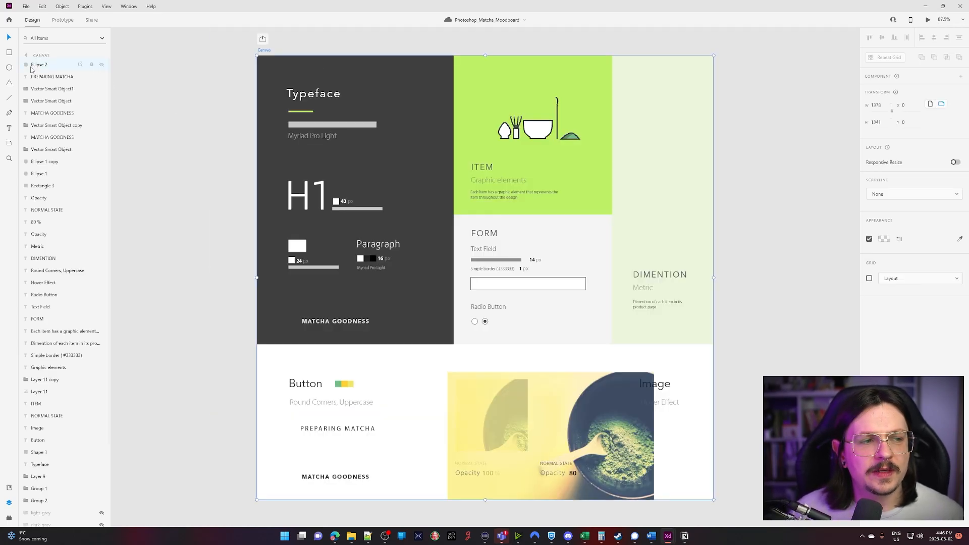
scroll(60, 312, down, 3)
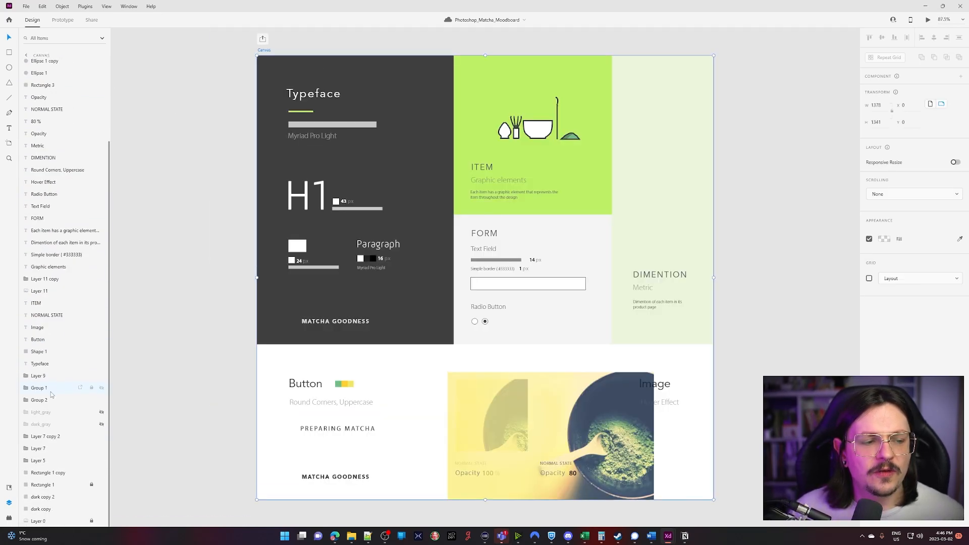
scroll(71, 451, up, 3)
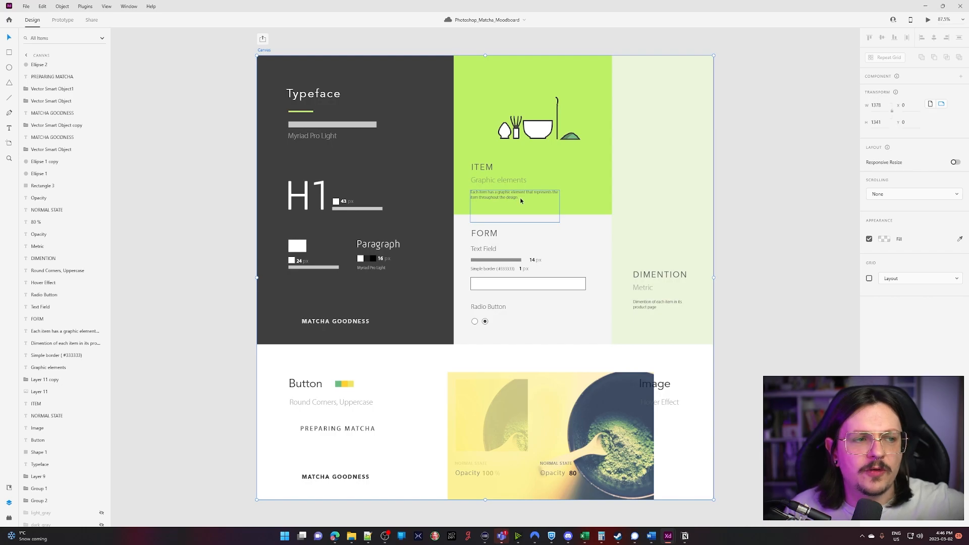
Close the moodboard document and go to the Placing and Masking Images artboard in Matcha_Design_v4.5_Before.
click(960, 7)
scroll(638, 359, down, 2)
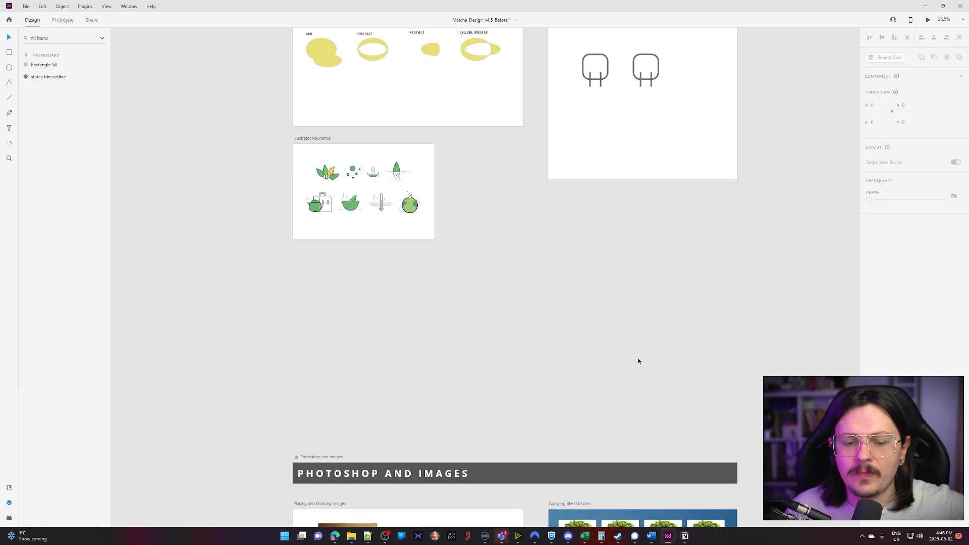
drag(580, 309, 170, 417)
scroll(256, 389, down, 4)
drag(256, 389, 608, 219)
drag(453, 228, 452, 262)
scroll(402, 339, up, 5)
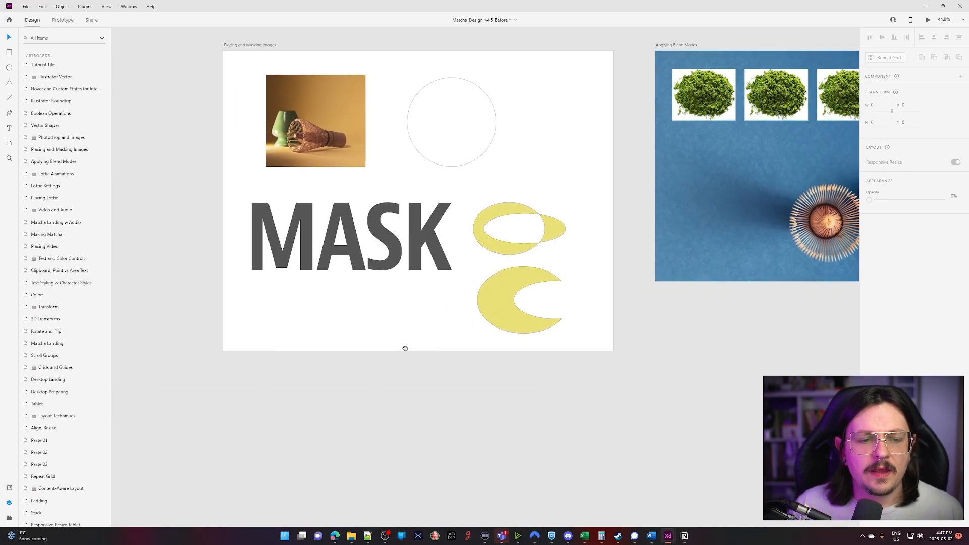
drag(410, 367, 421, 481)
scroll(379, 440, up, 1)
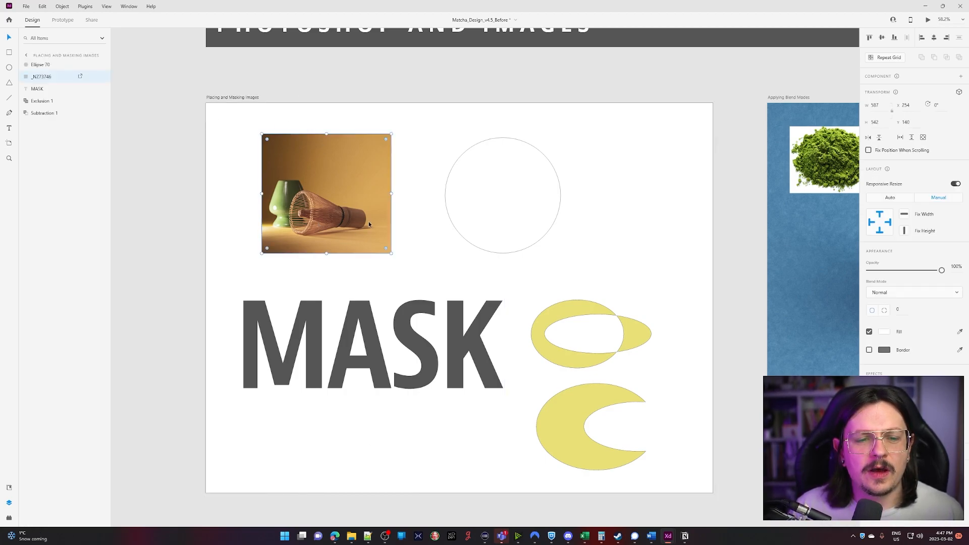
Inspect the full image hidden behind the crop of the whisk photo on the Placing and Masking Images artboard.
double_click(351, 232)
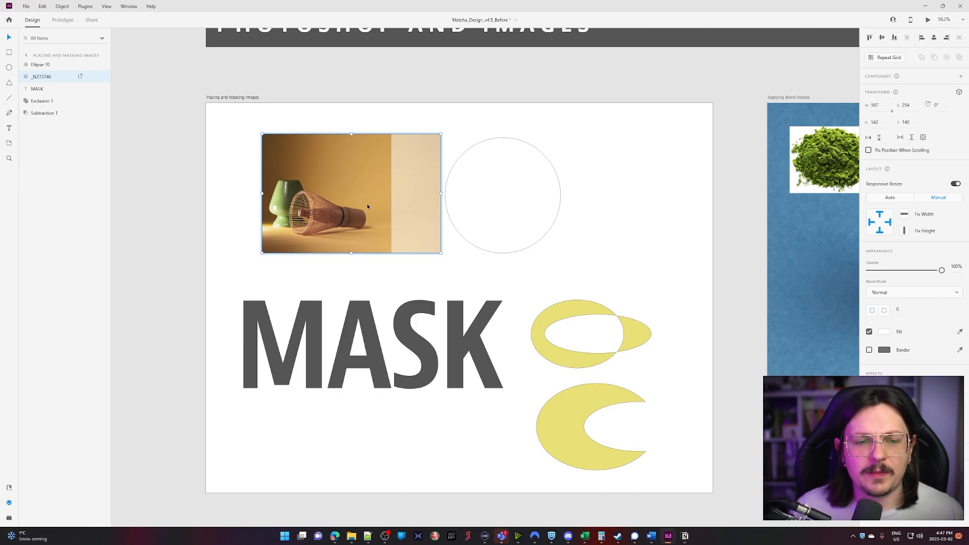
click(233, 213)
click(313, 196)
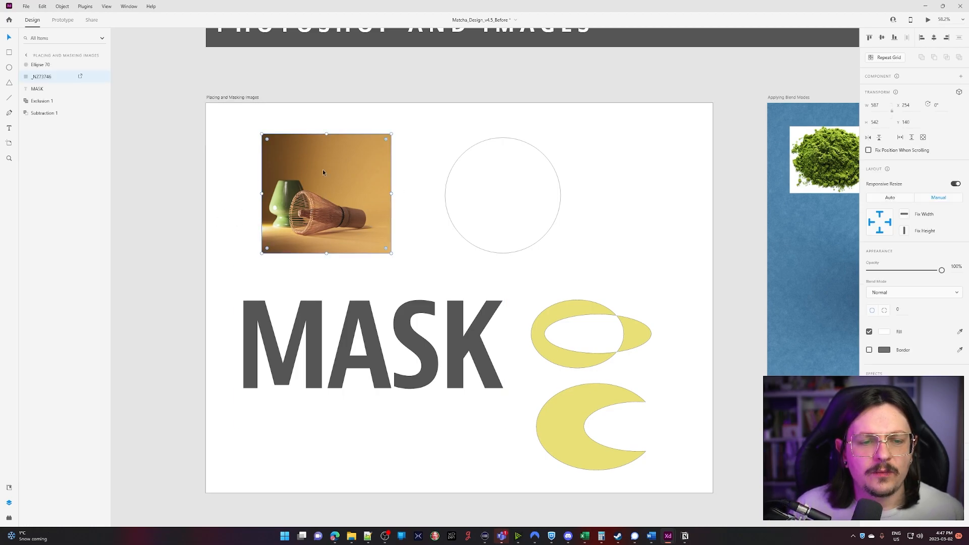
double_click(369, 200)
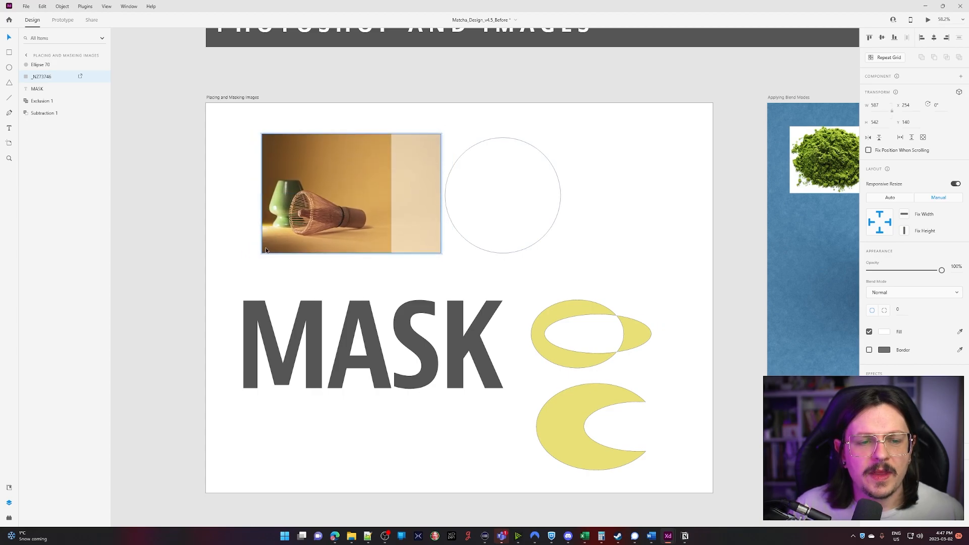
click(195, 244)
click(285, 222)
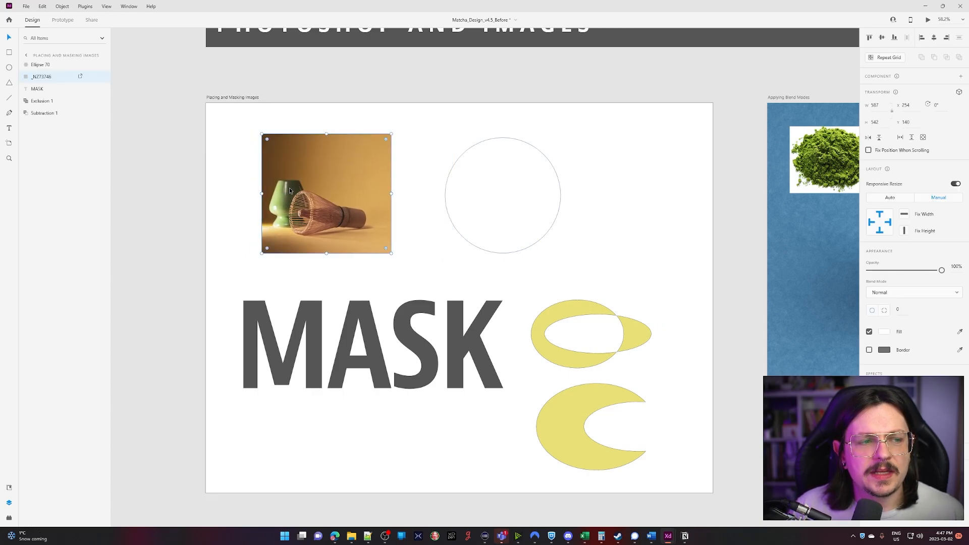
double_click(316, 186)
mouse_move(337, 170)
mouse_down()
mouse_move(296, 174)
mouse_move(329, 174)
mouse_up()
click(249, 187)
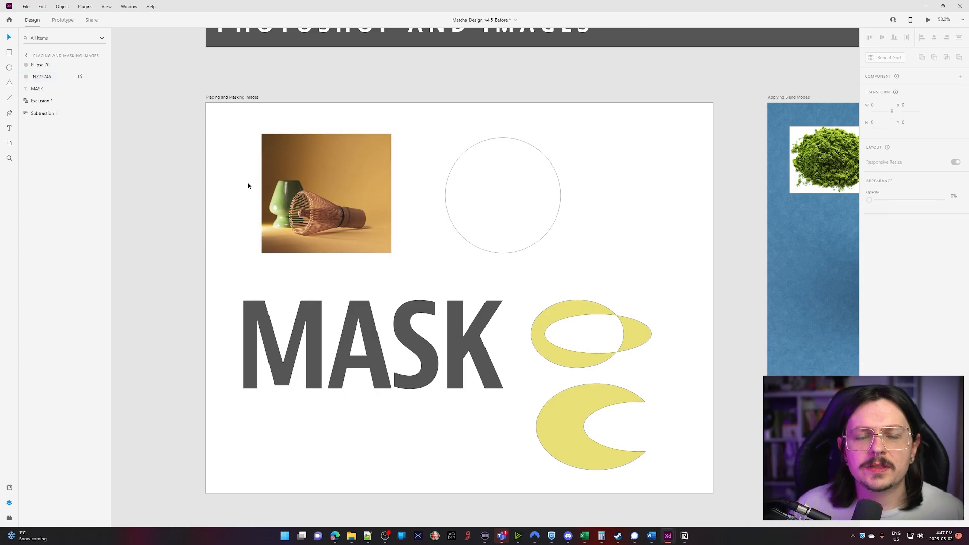
Paste the whisk photo's appearance onto the empty circle and adjust the image's position inside it.
double_click(284, 183)
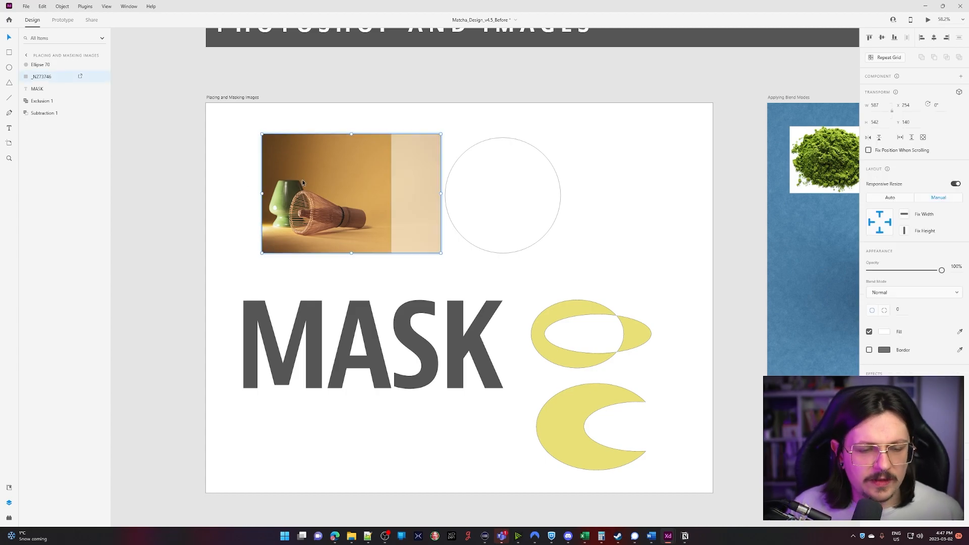
click(485, 202)
right_click(487, 205)
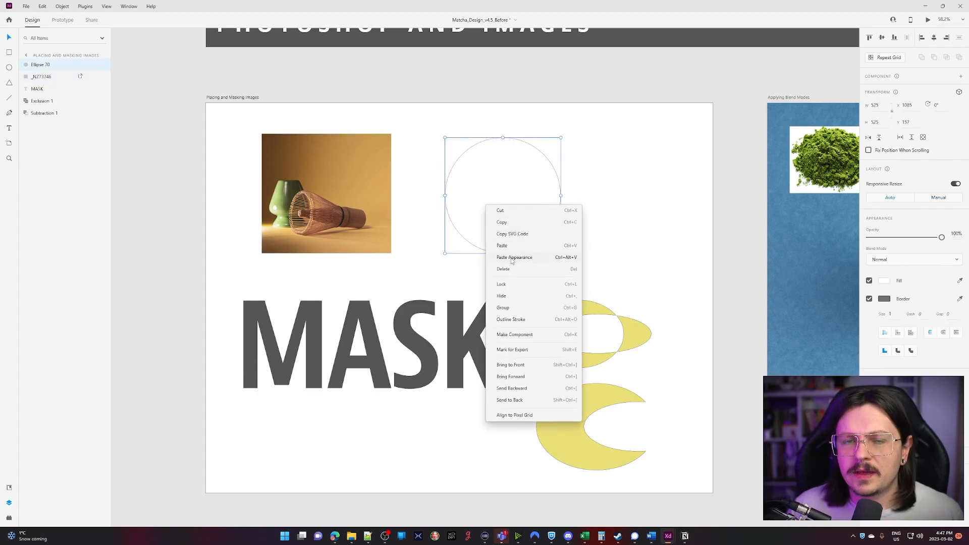
click(513, 258)
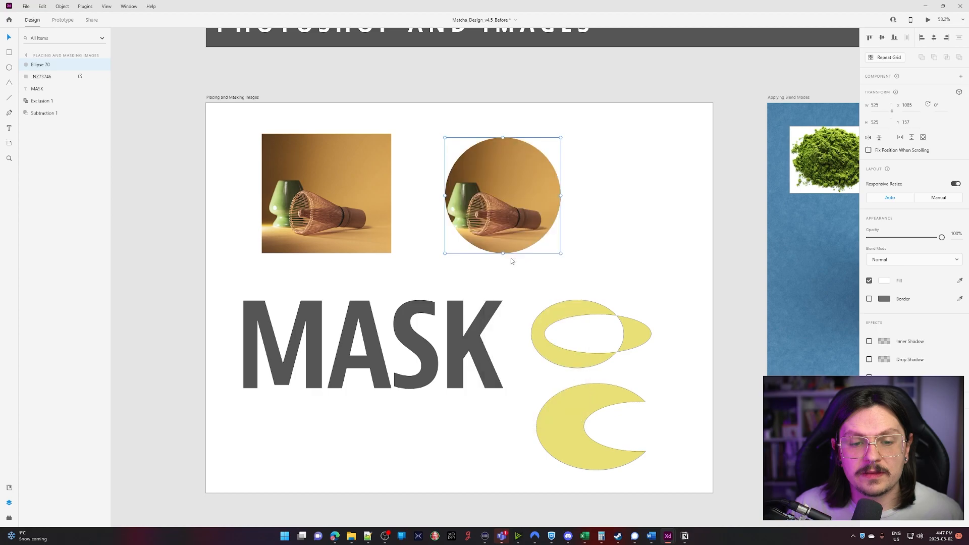
double_click(500, 187)
mouse_move(501, 186)
mouse_down()
mouse_move(525, 189)
mouse_move(504, 192)
mouse_up()
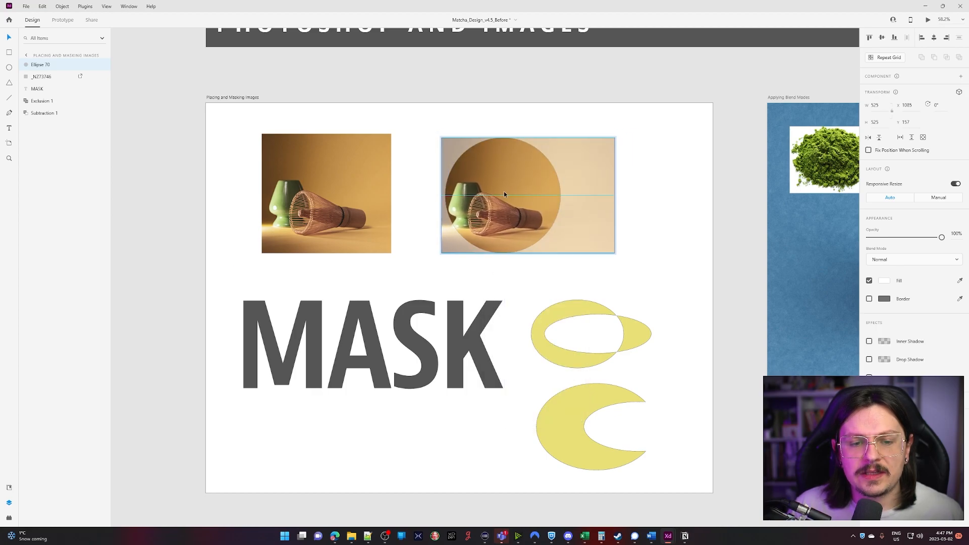
click(441, 268)
Convert the MASK text on the Placing and Masking Images artboard to a path.
drag(550, 275, 613, 220)
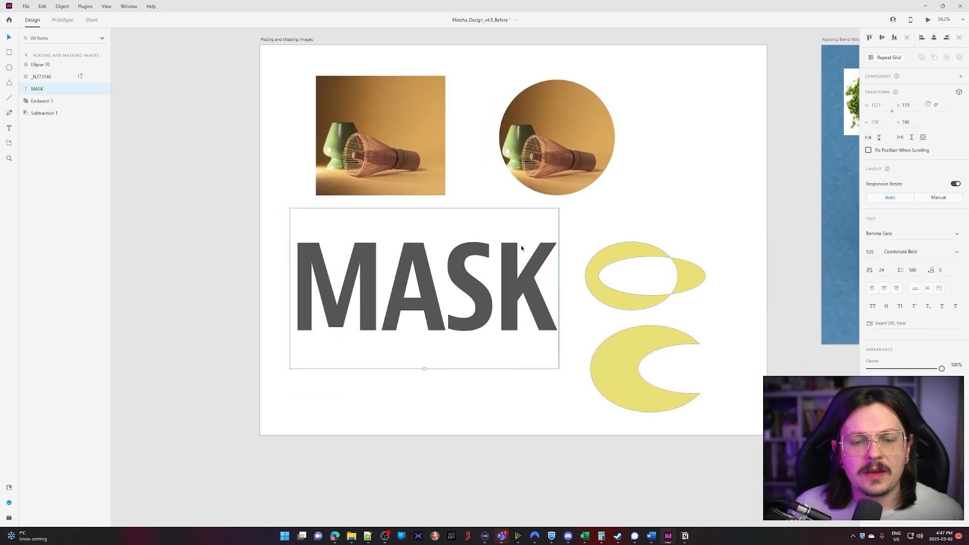
double_click(517, 257)
click(497, 380)
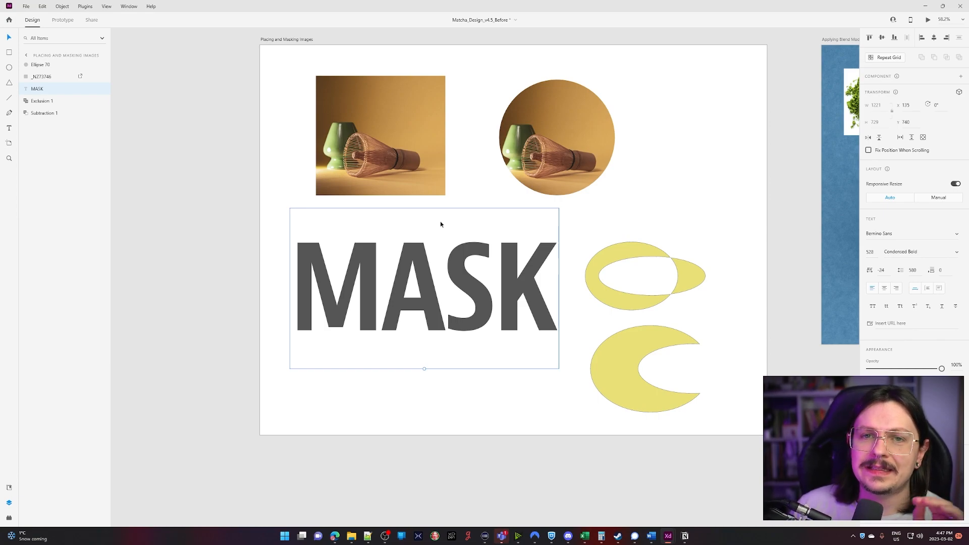
click(62, 6)
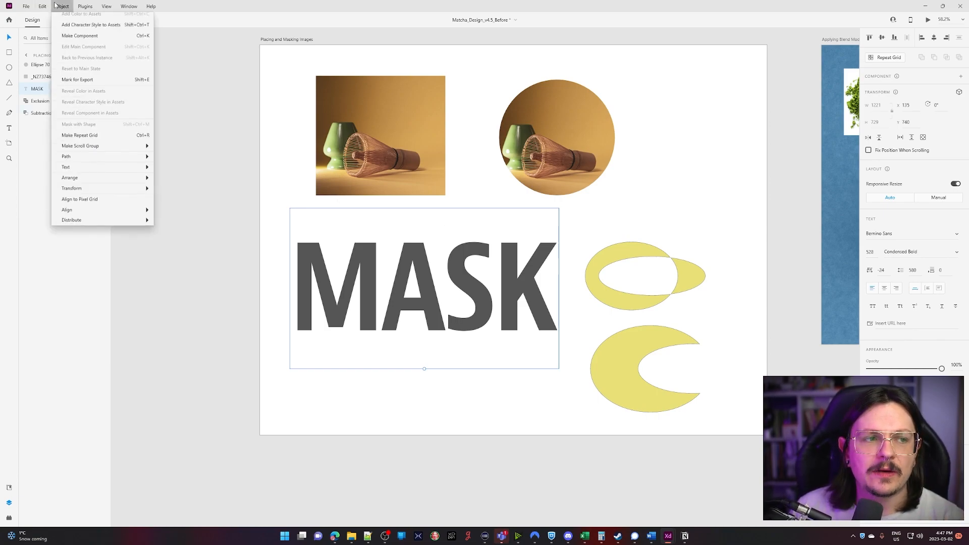
mouse_move(101, 206)
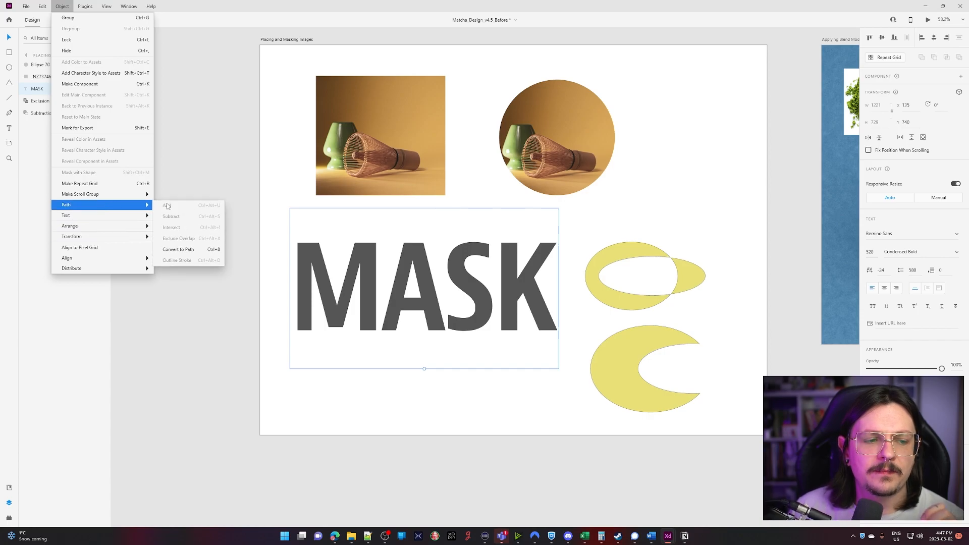
click(185, 248)
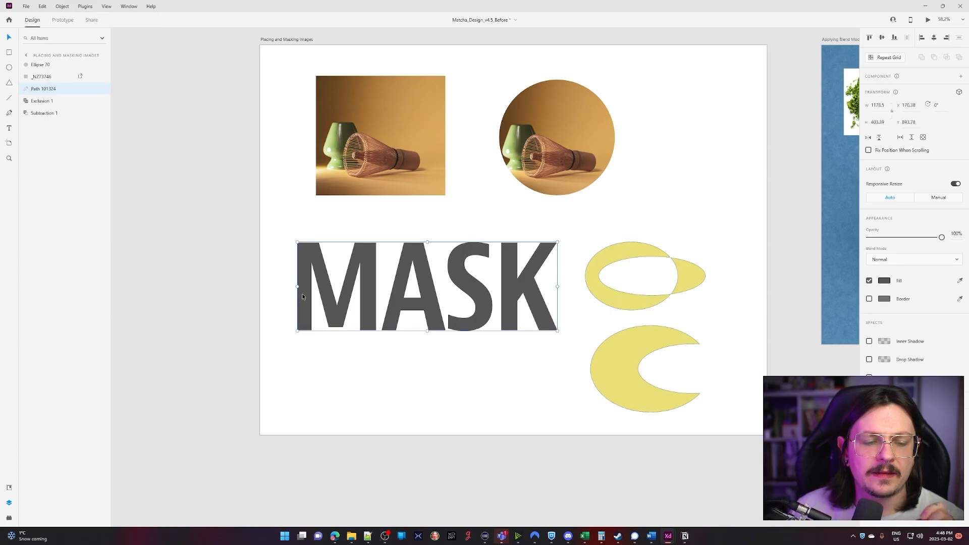
Paste the copied whisk photo's appearance onto the MASK path and the two yellow boolean shapes.
right_click(322, 282)
click(362, 333)
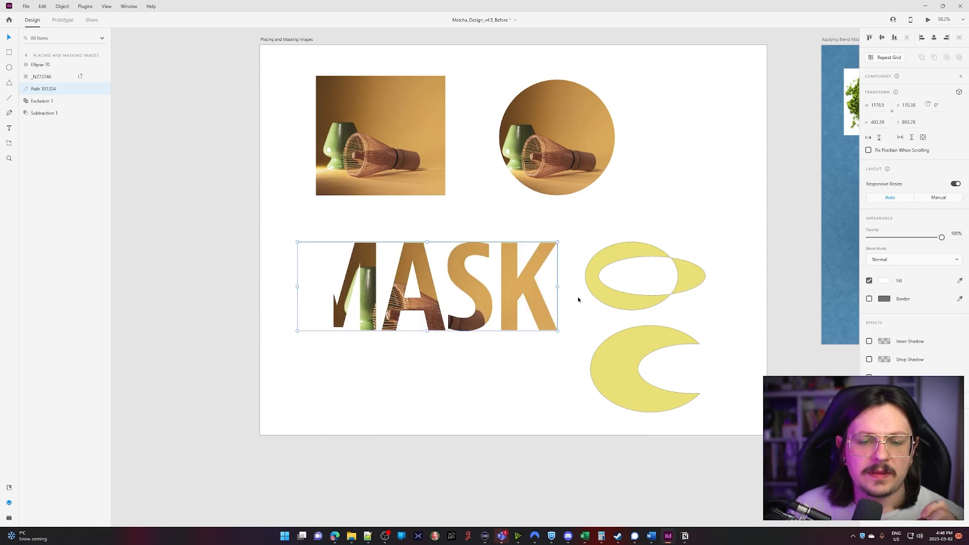
click(600, 293)
shift+click(607, 389)
right_click(615, 367)
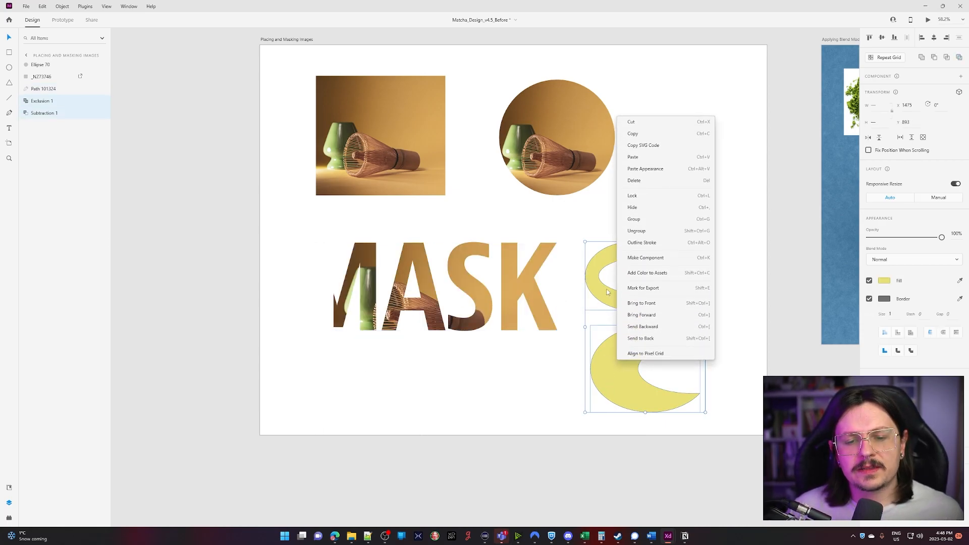
click(687, 169)
click(713, 451)
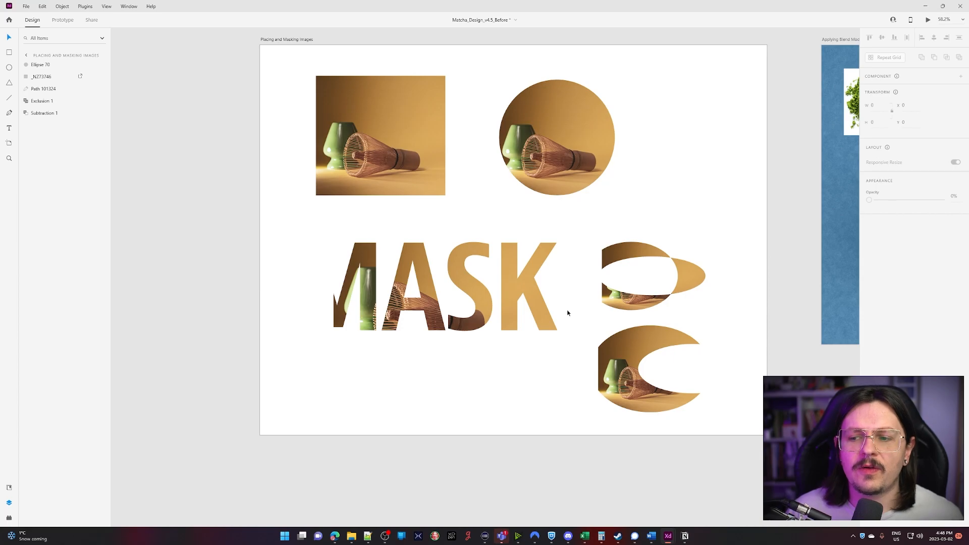
Set the blend mode of the first matcha powder image on the Applying Blend Modes artboard to Darken.
scroll(566, 314, down, 3)
drag(613, 284, 303, 320)
scroll(506, 212, up, 2)
drag(463, 291, 440, 253)
scroll(441, 254, up, 1)
scroll(440, 257, up, 1)
drag(344, 325, 329, 289)
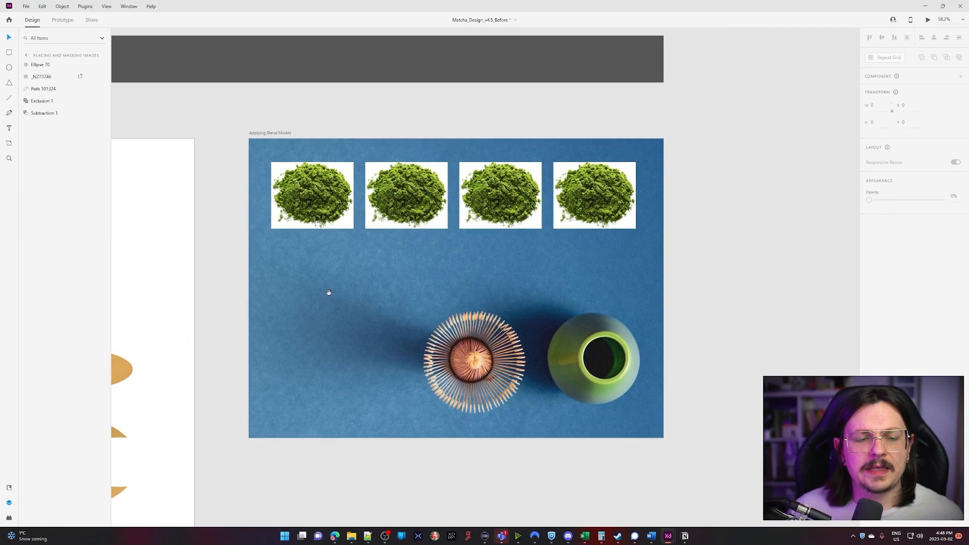
click(323, 217)
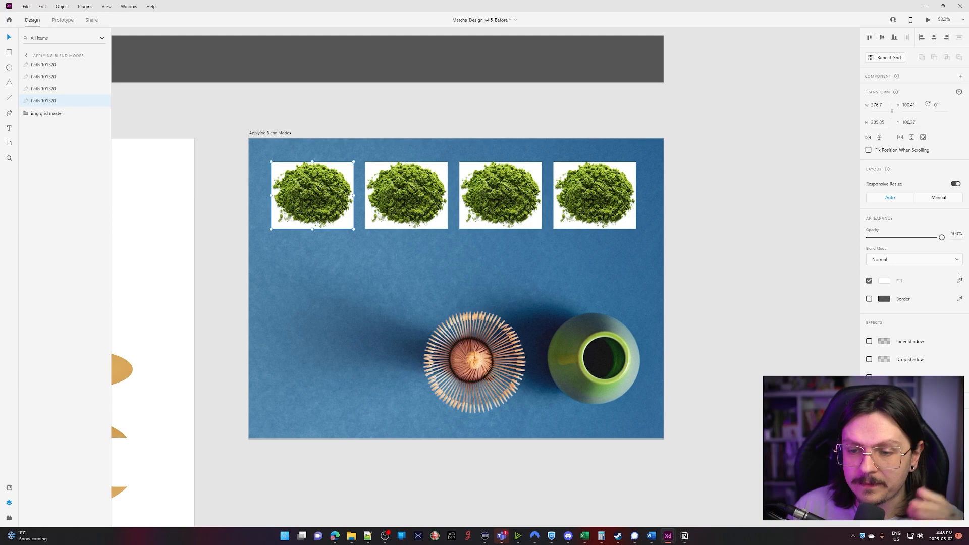
click(933, 260)
click(907, 202)
Set the second matcha powder image's blend mode to Multiply and the third one's to Overlay.
click(388, 199)
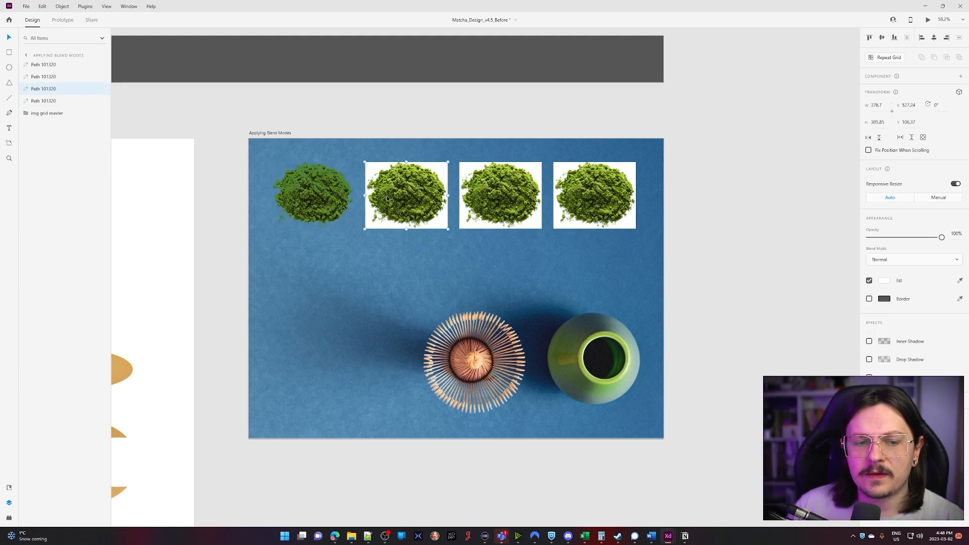
click(909, 259)
click(886, 215)
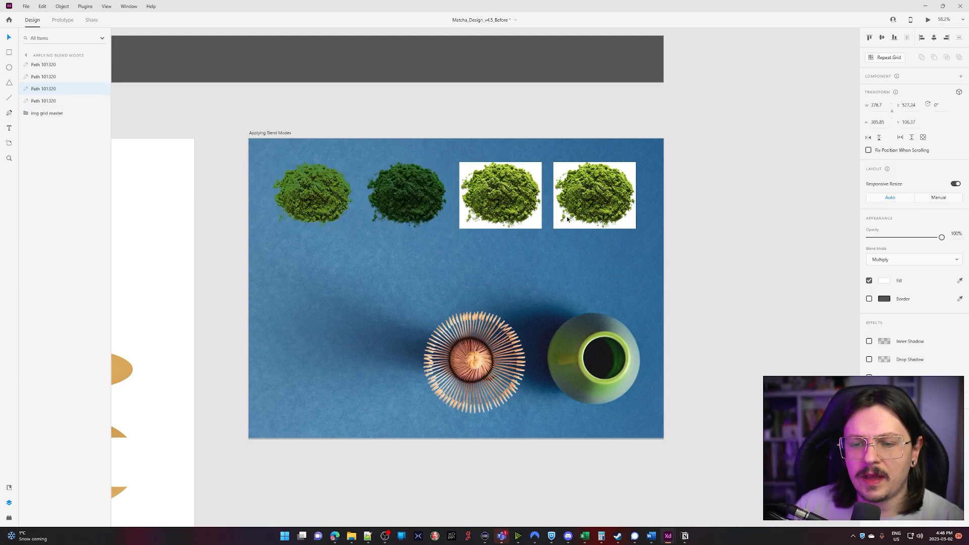
click(502, 202)
click(898, 259)
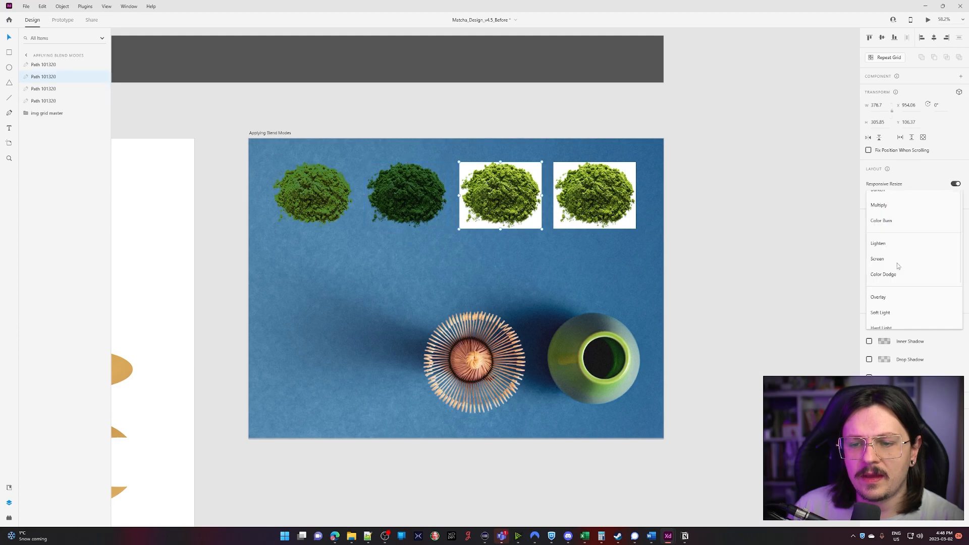
click(891, 297)
Set the fourth matcha powder image's blend mode to Color Dodge and review the available blend modes.
click(590, 202)
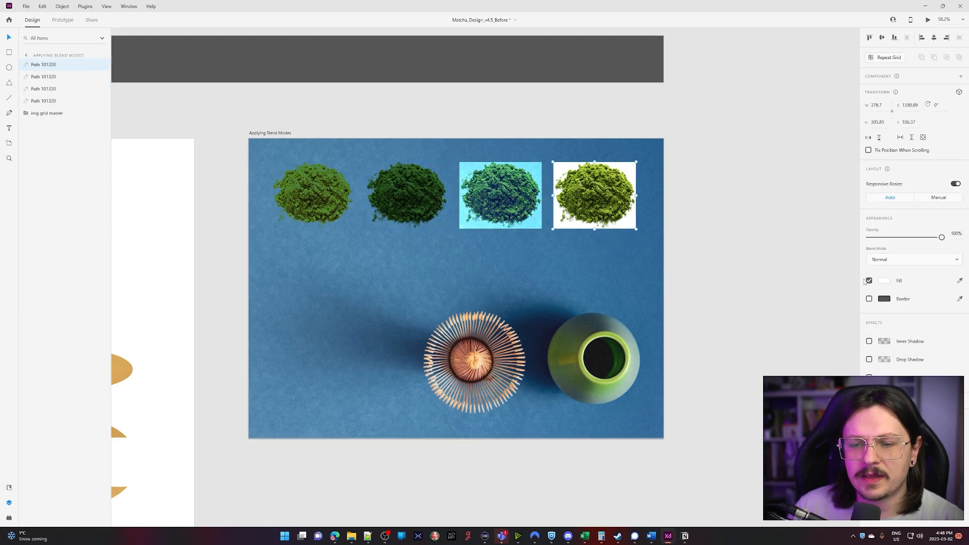
click(898, 259)
click(897, 272)
click(739, 301)
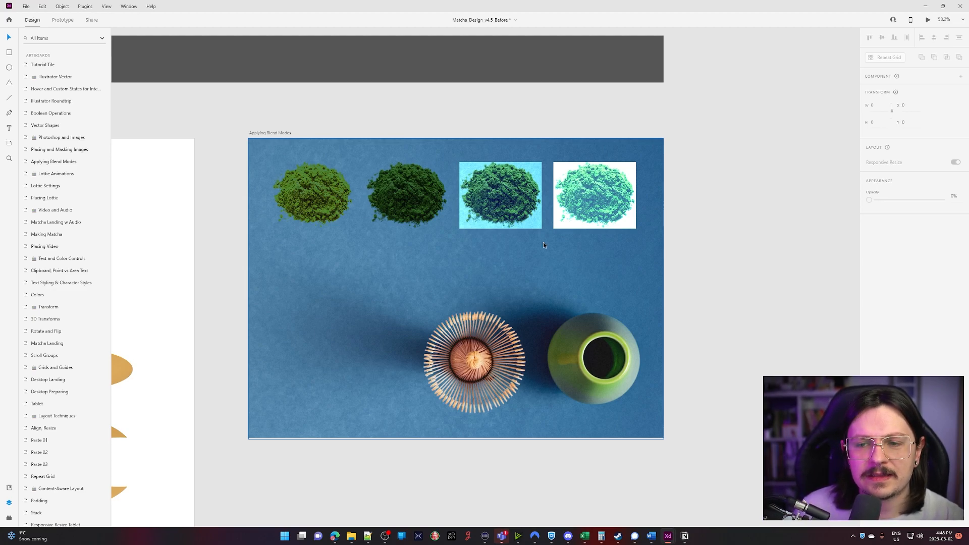
click(594, 201)
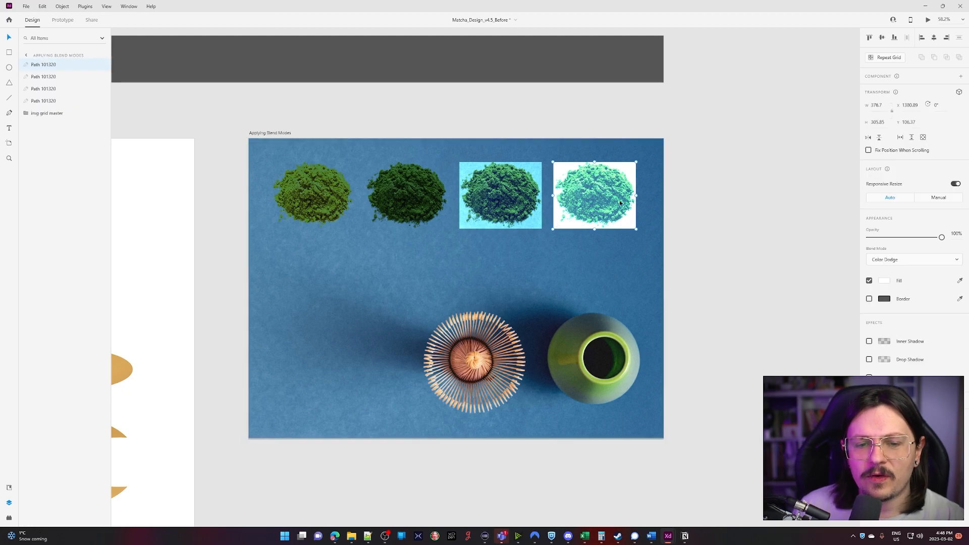
click(904, 260)
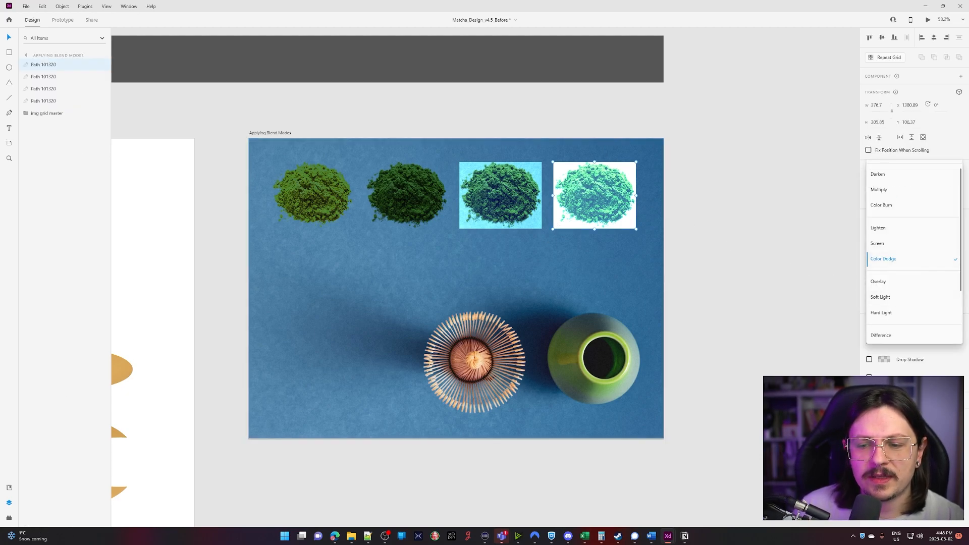
click(906, 261)
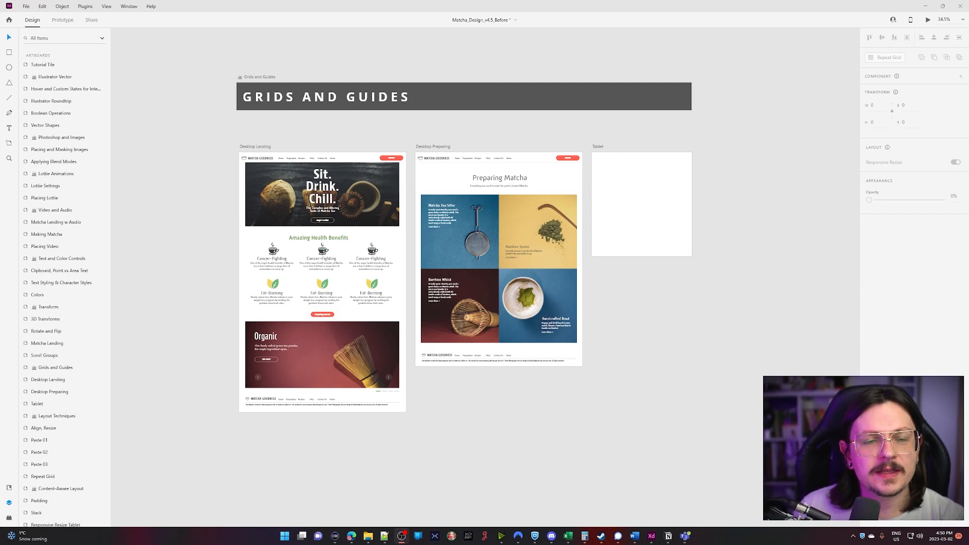
Turn on the layout grid for the Desktop Landing artboard.
click(255, 147)
scroll(255, 147, up, 3)
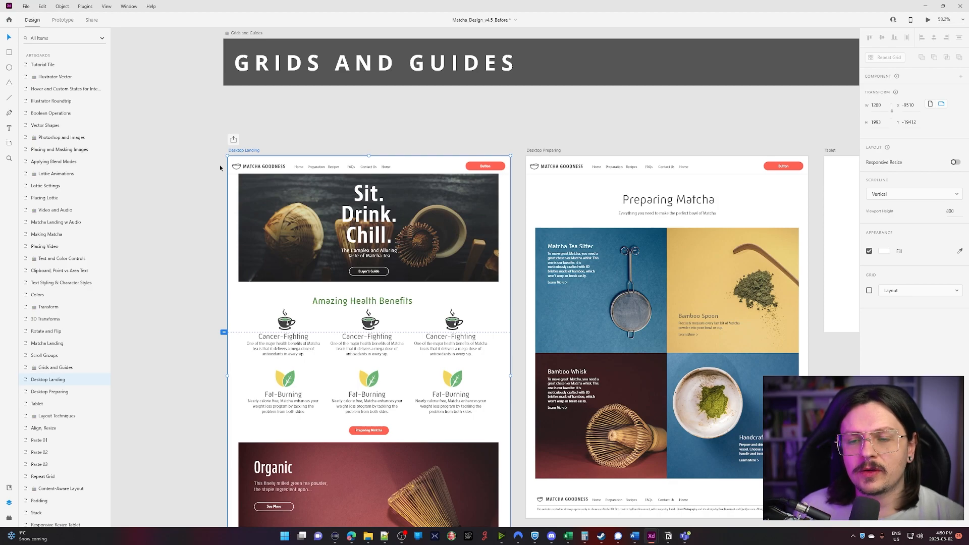
click(869, 292)
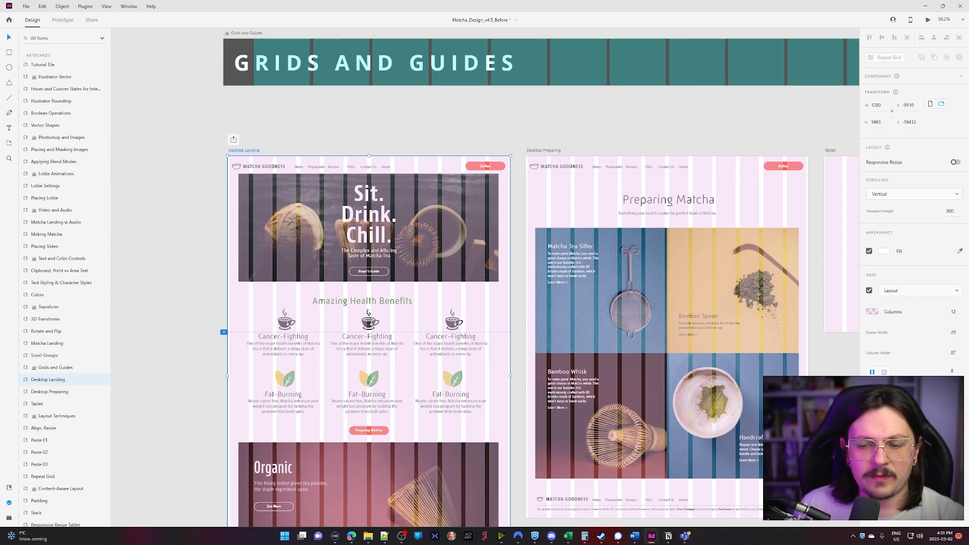
Try the Desktop Landing layout grid with 6 columns and return it to 12 columns.
click(952, 312)
key(Down)
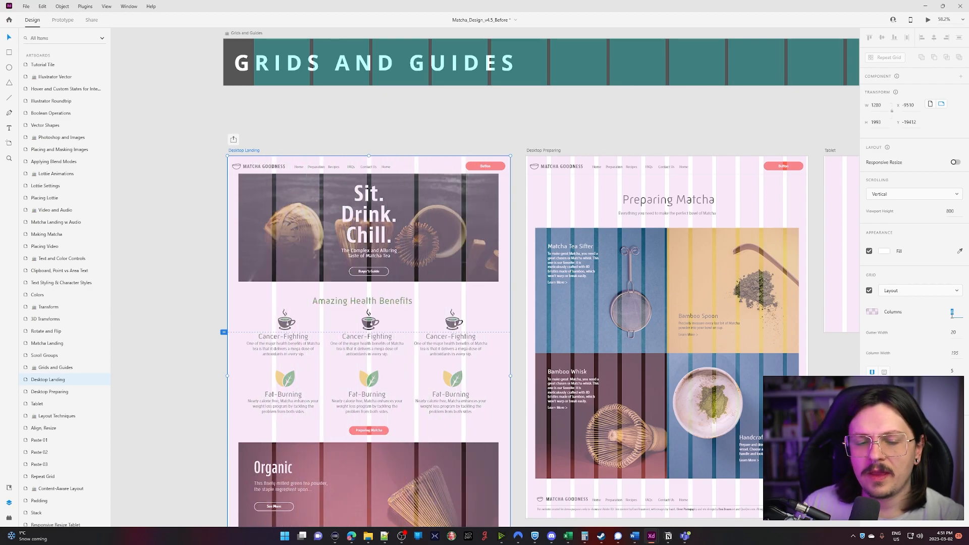
key(Up)
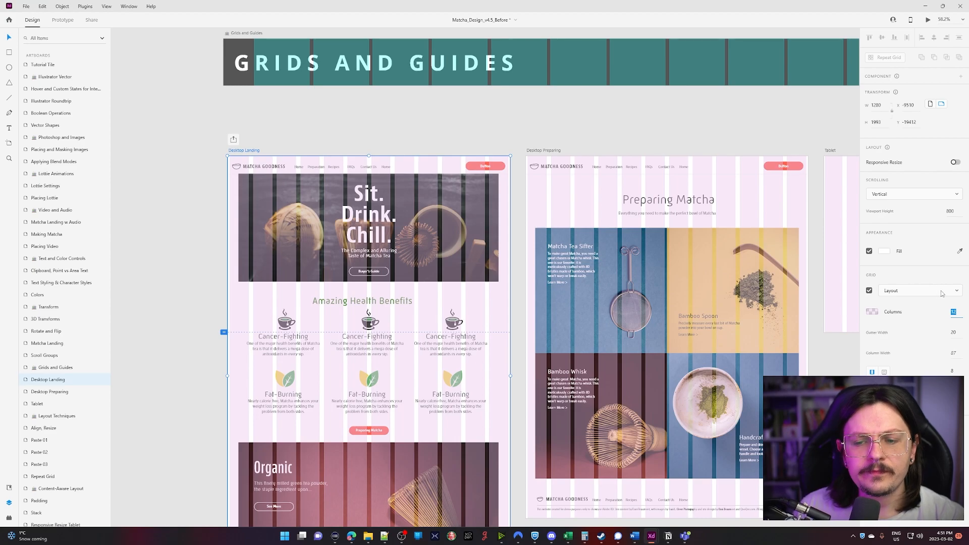
Try the Square grid type on Desktop Landing and switch the grid back to Layout.
click(922, 290)
click(890, 305)
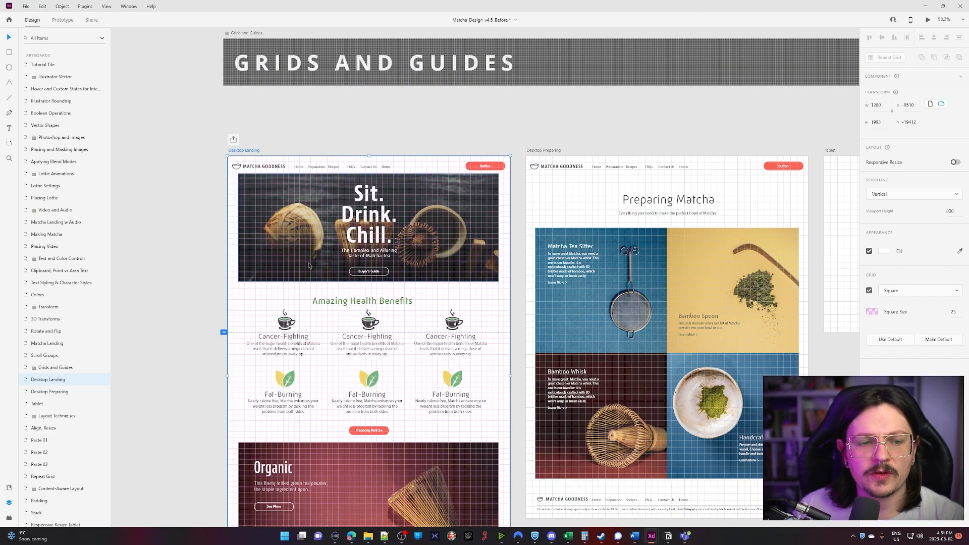
click(913, 295)
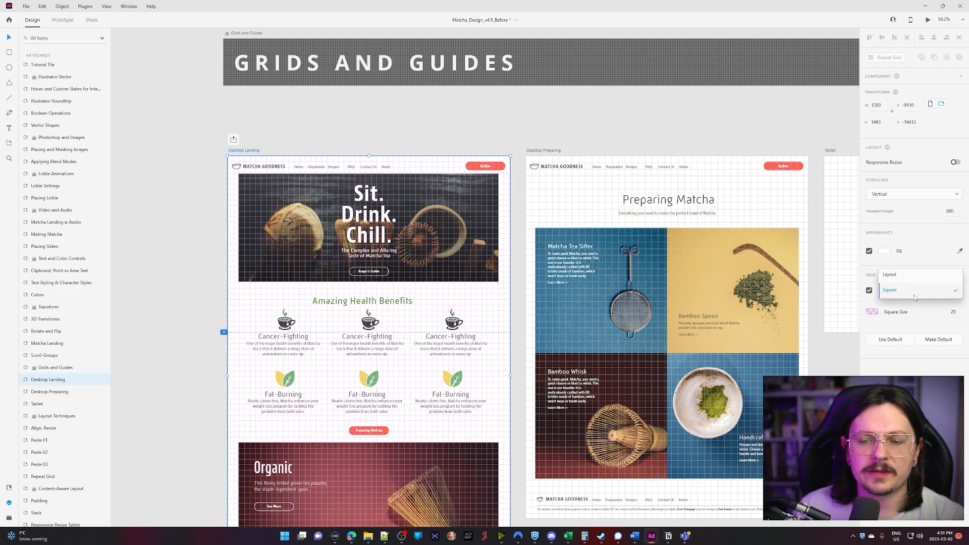
click(903, 275)
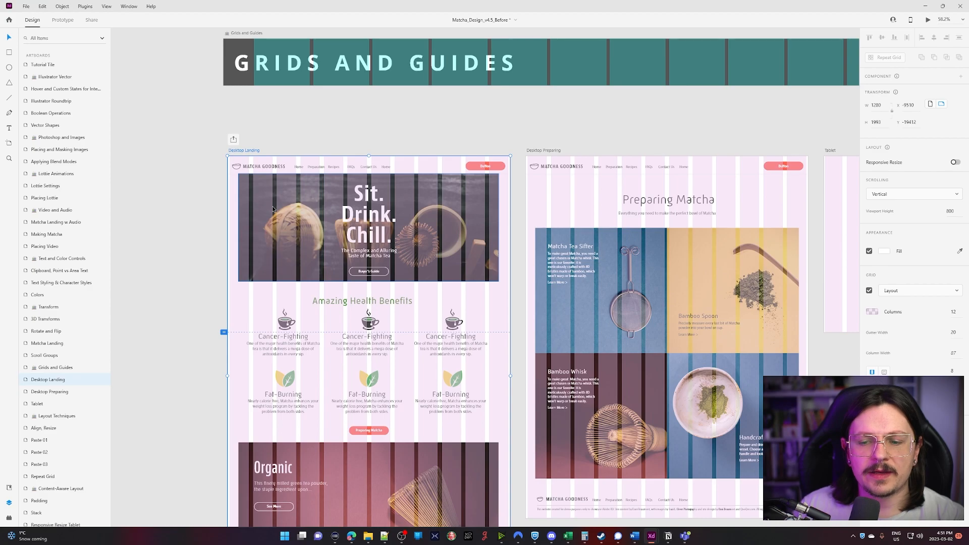
Turn off the grid on the Desktop Landing artboard and deselect the artboard.
click(869, 291)
click(167, 343)
scroll(187, 372, down, 2)
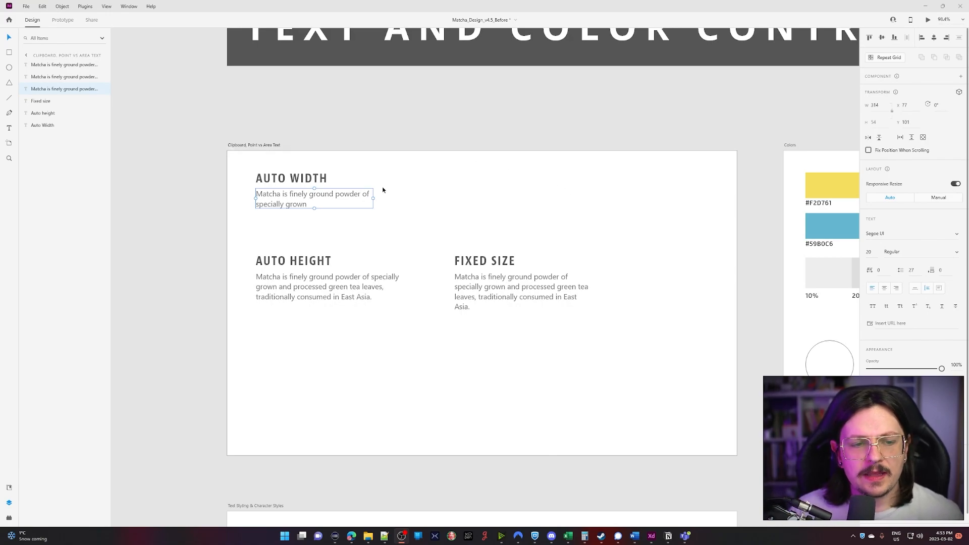
Try Fixed Size on the paragraph under AUTO WIDTH, narrowing its box to about 190 wide, and undo the resizing.
click(939, 289)
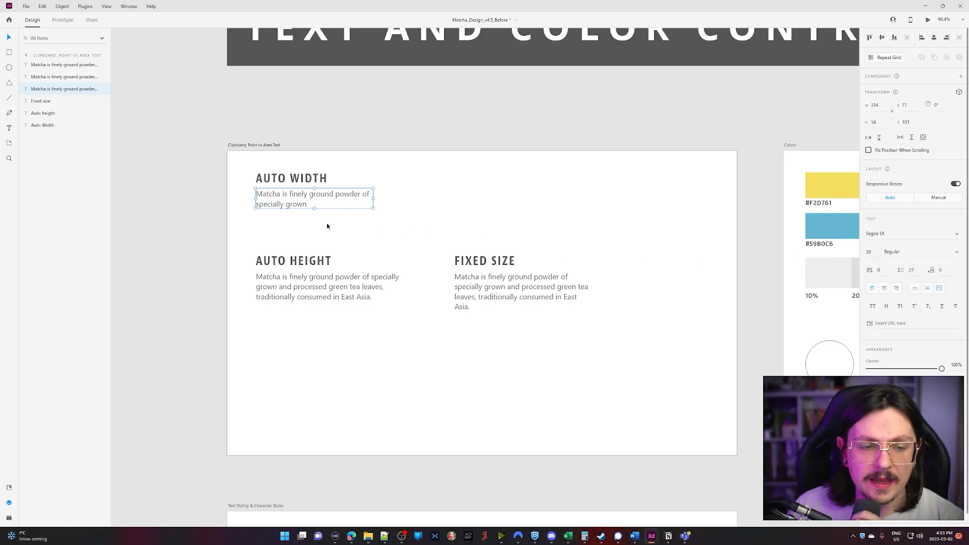
drag(374, 197, 322, 203)
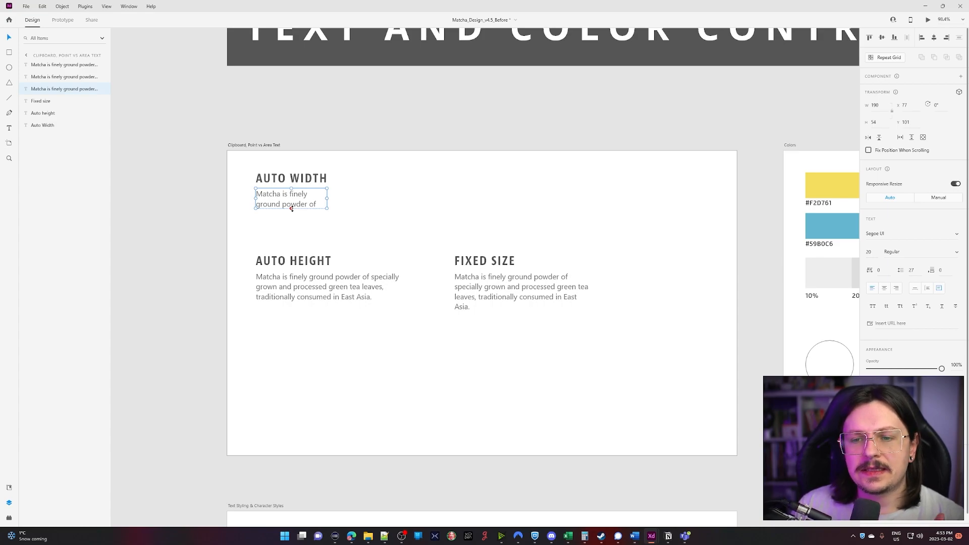
drag(291, 209, 289, 216)
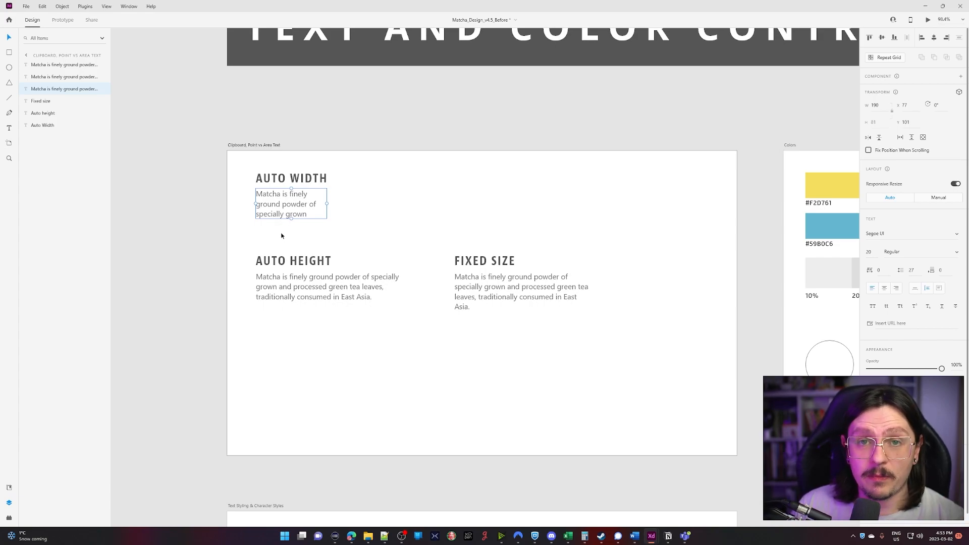
key(ctrl+z)
key(ctrl+z)
Set the paragraph under AUTO WIDTH to Fixed Size, switch it to Auto Width, and scale its text up to size 21.
click(939, 288)
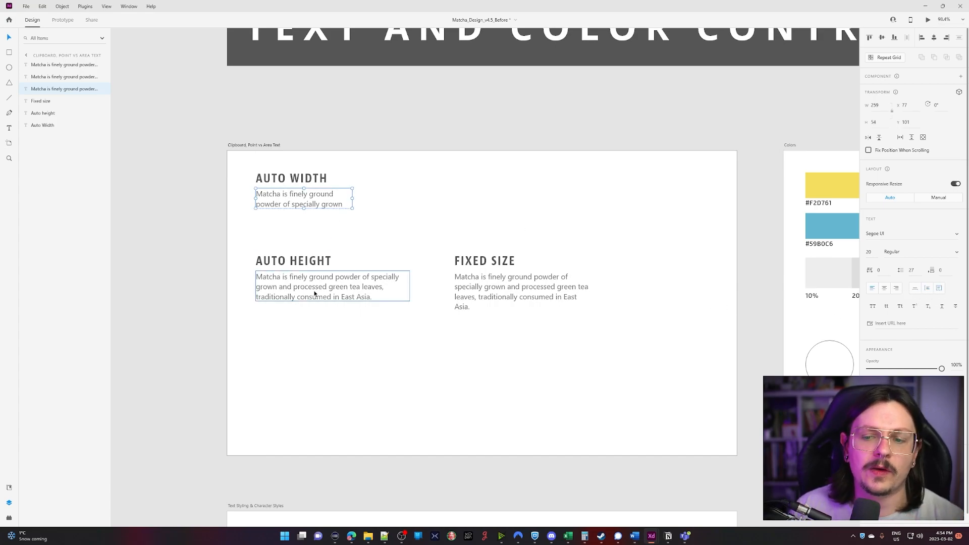
click(917, 290)
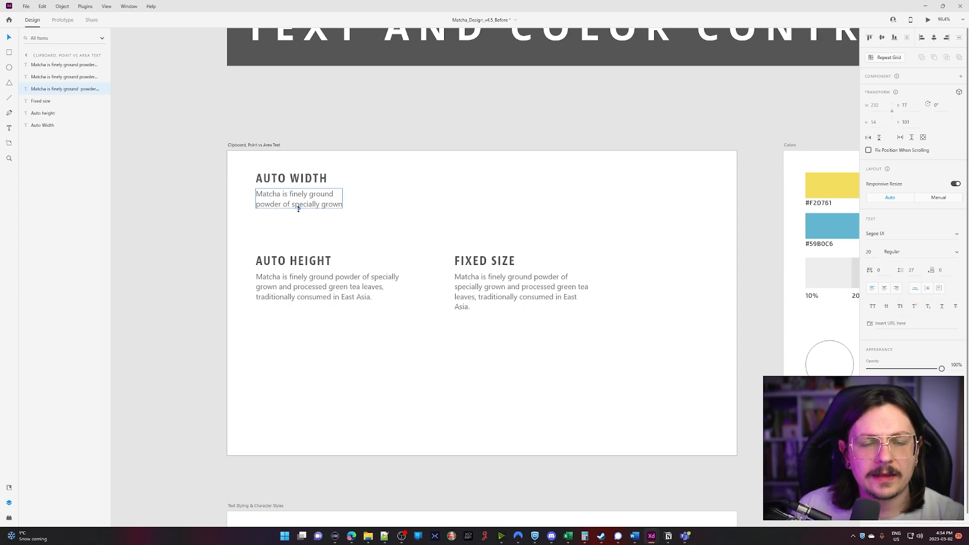
mouse_move(298, 209)
mouse_down()
mouse_move(304, 295)
mouse_move(301, 209)
mouse_up()
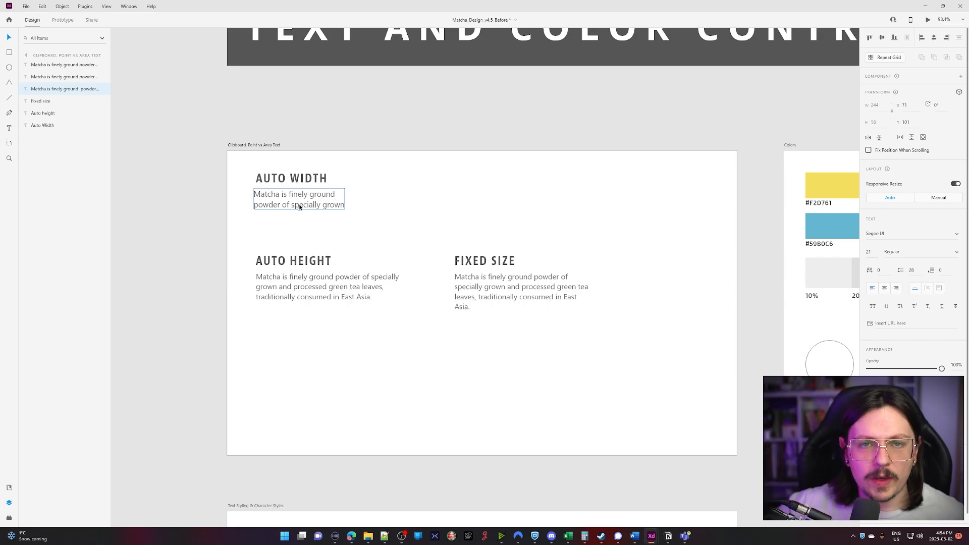
Narrow the AUTO HEIGHT paragraph to about 383 wide and shrink the FIXED SIZE paragraph's box so its text is cut off.
click(349, 292)
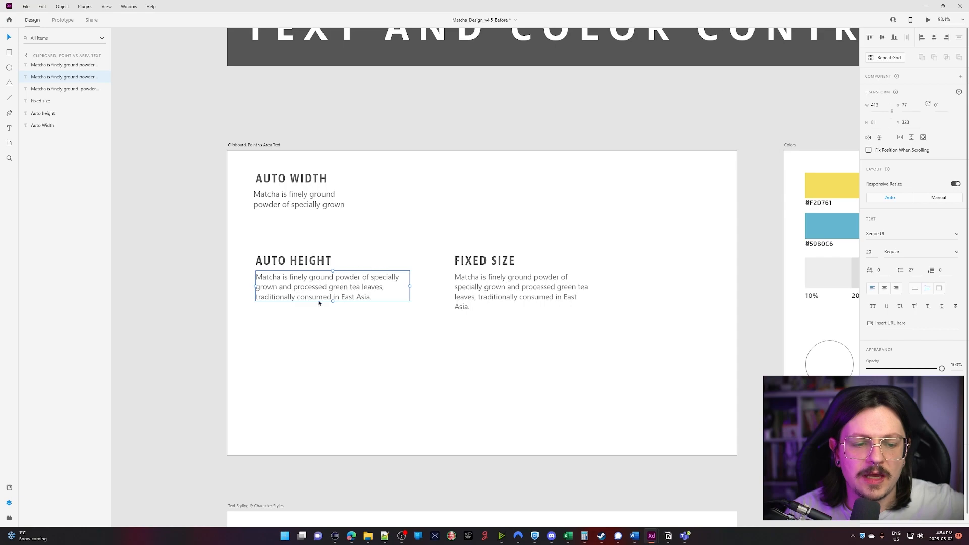
drag(410, 286, 397, 300)
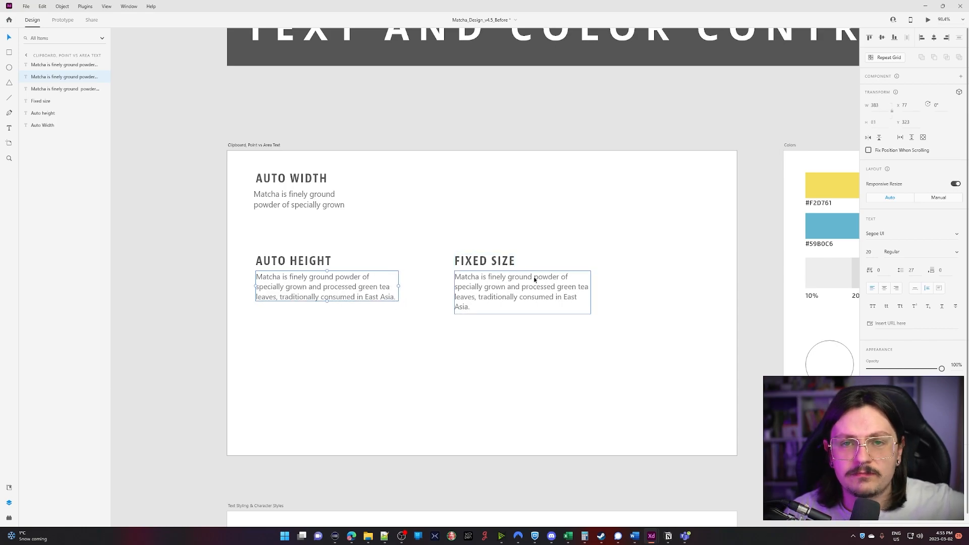
click(514, 292)
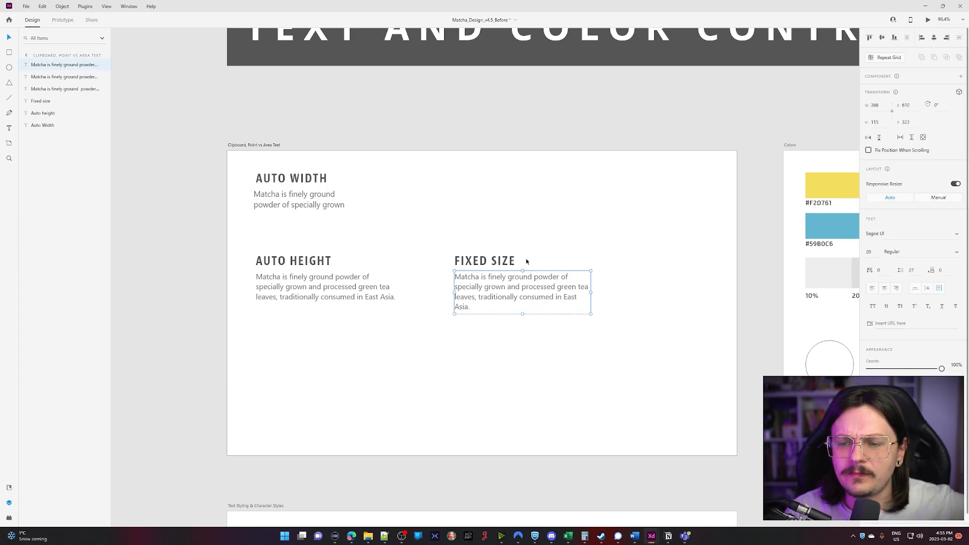
drag(592, 292, 493, 293)
click(465, 387)
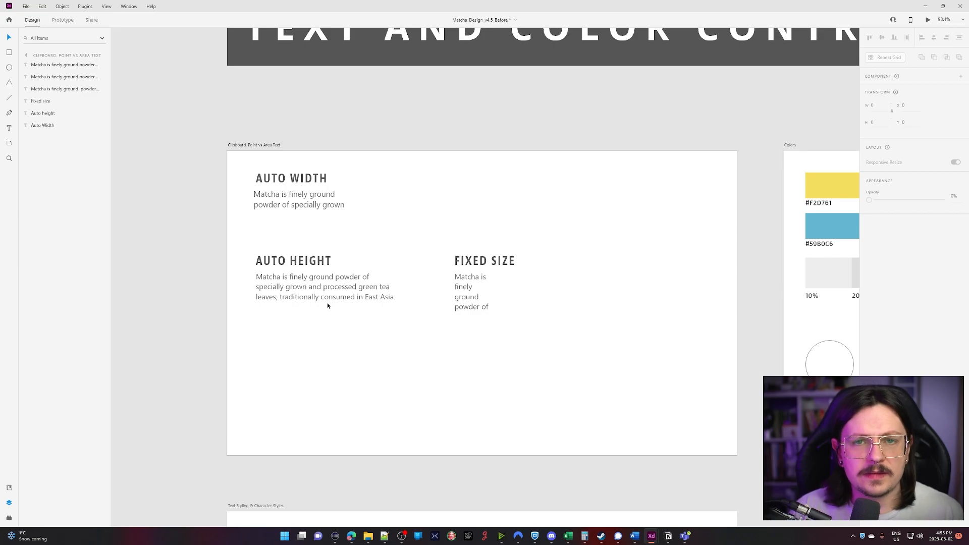
click(339, 285)
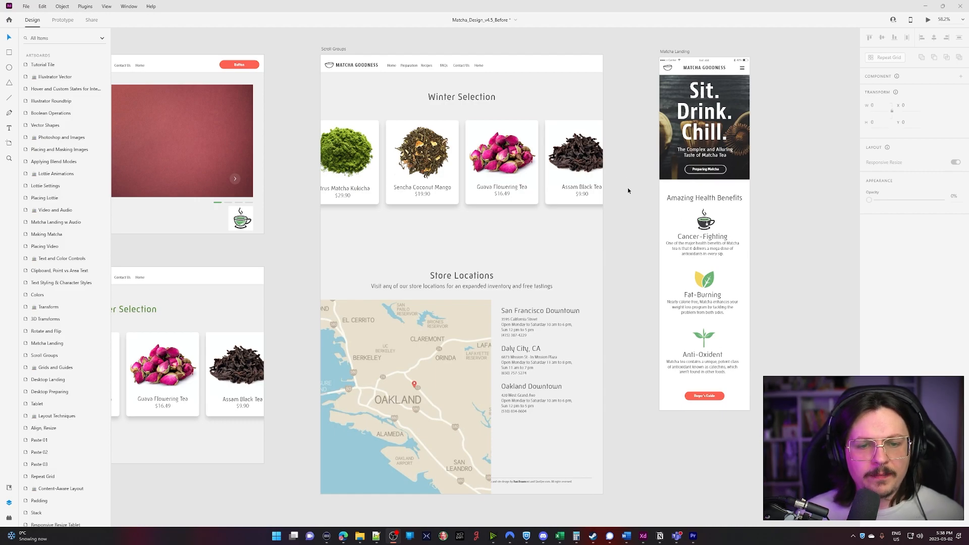
double_click(348, 144)
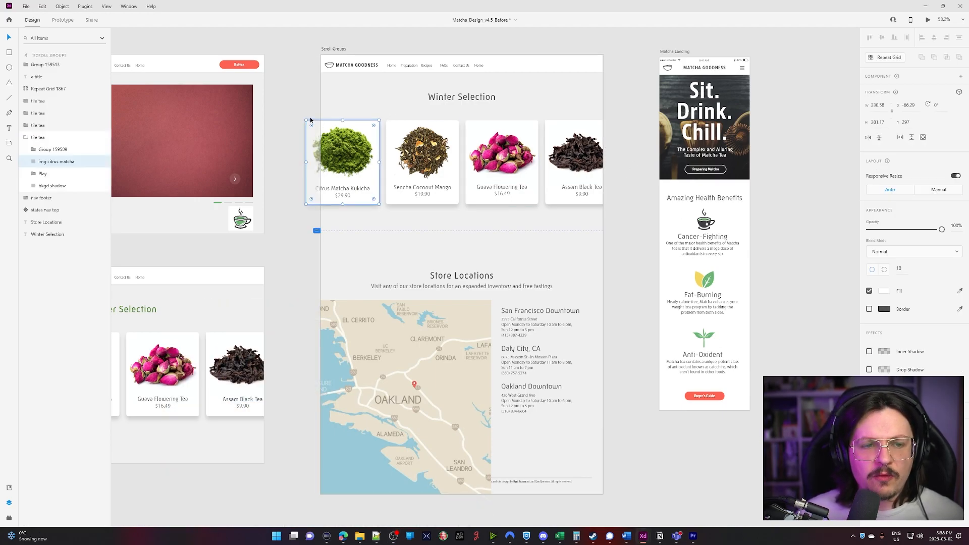
drag(298, 112, 611, 214)
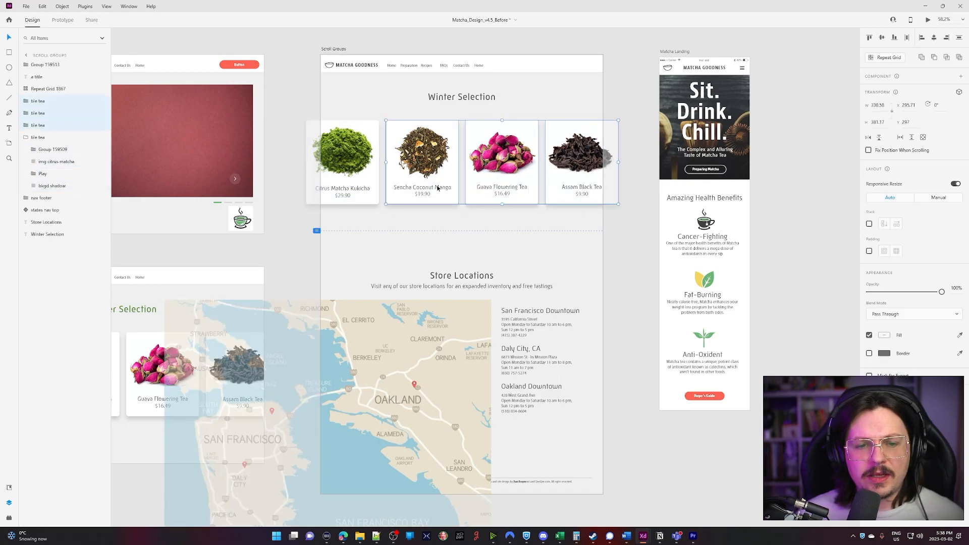
shift+click(370, 180)
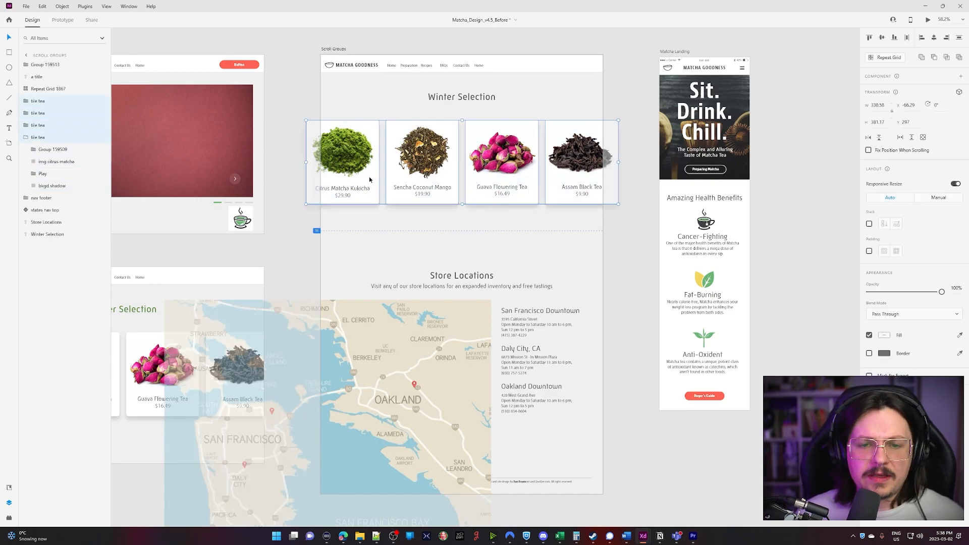
Preview the Scroll Groups artboard, scroll through the page to check how the tea cards behave, and close the preview.
click(541, 87)
key(Escape)
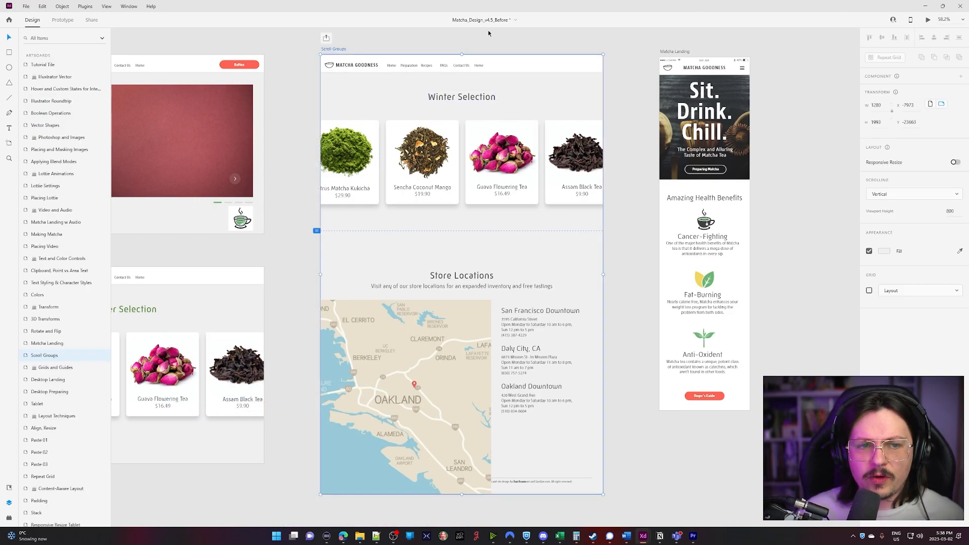
click(927, 20)
scroll(553, 315, down, 10)
scroll(536, 322, up, 10)
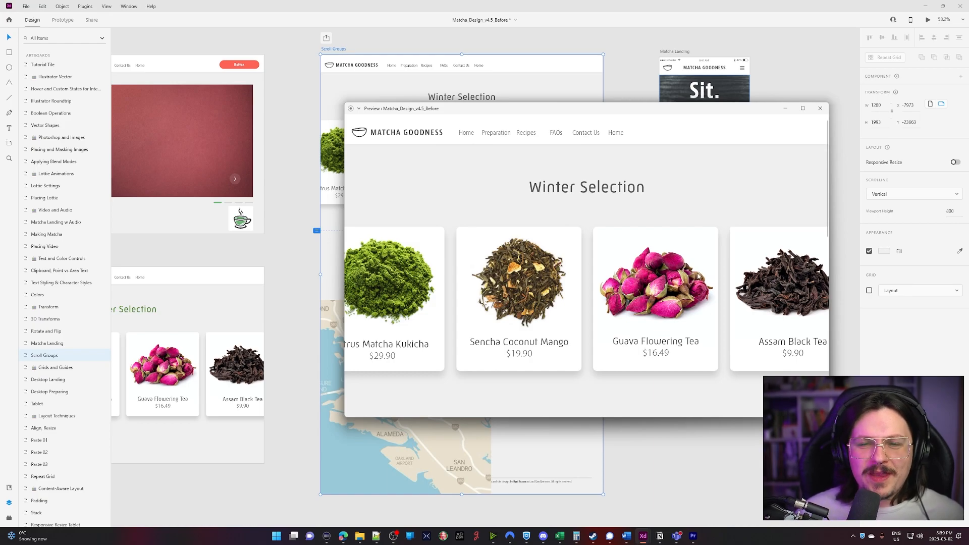
click(820, 108)
Group the four Winter Selection tea cards into a horizontal scroll group with a viewport about 825 wide.
click(322, 182)
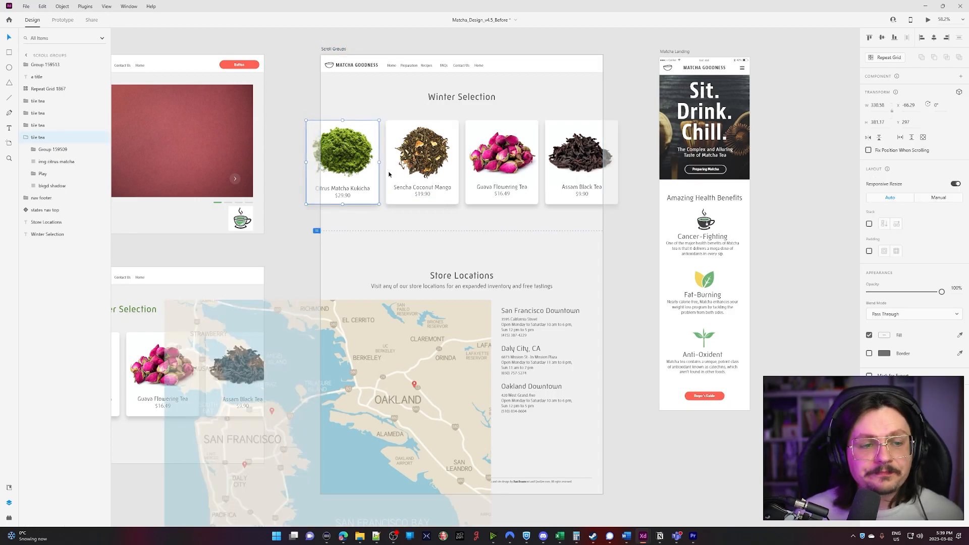
shift+click(415, 135)
shift+click(503, 136)
shift+click(559, 130)
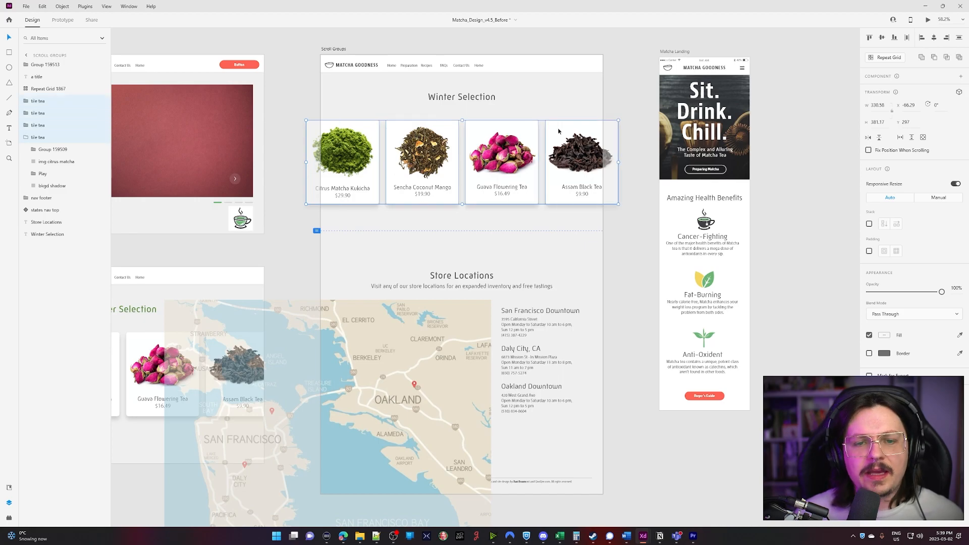
key(ctrl+g)
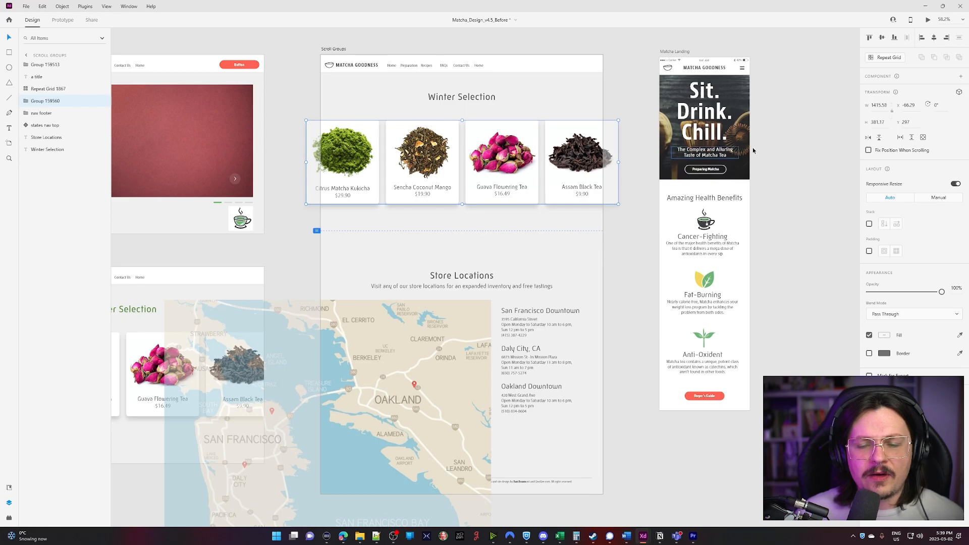
click(900, 137)
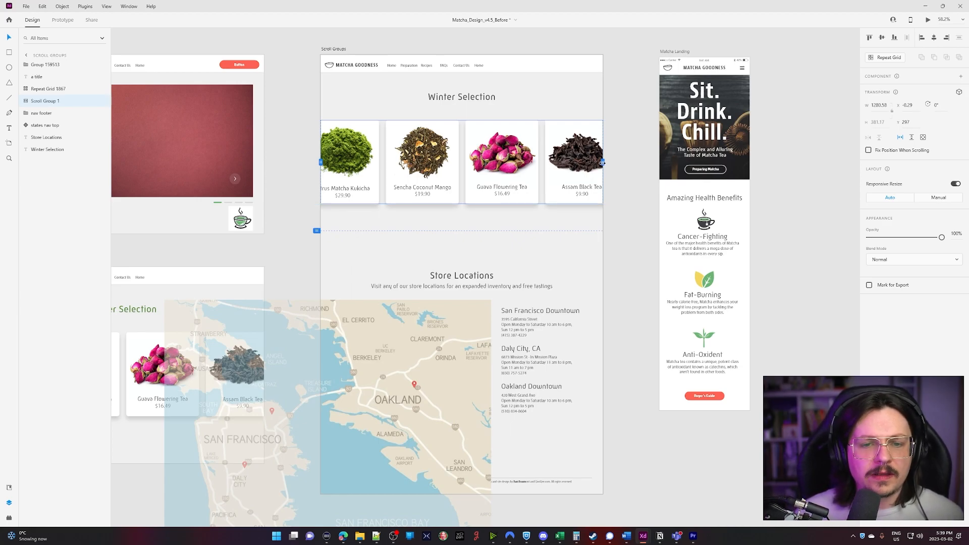
drag(602, 162, 552, 160)
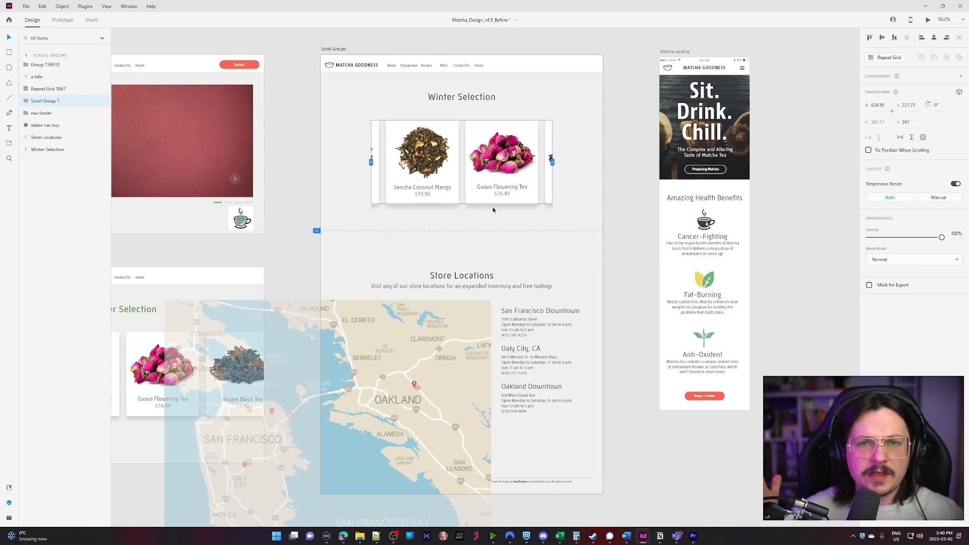
Preview the Scroll Groups artboard, scroll the tea cards horizontally in both directions, and close the preview.
click(638, 135)
click(549, 70)
click(928, 20)
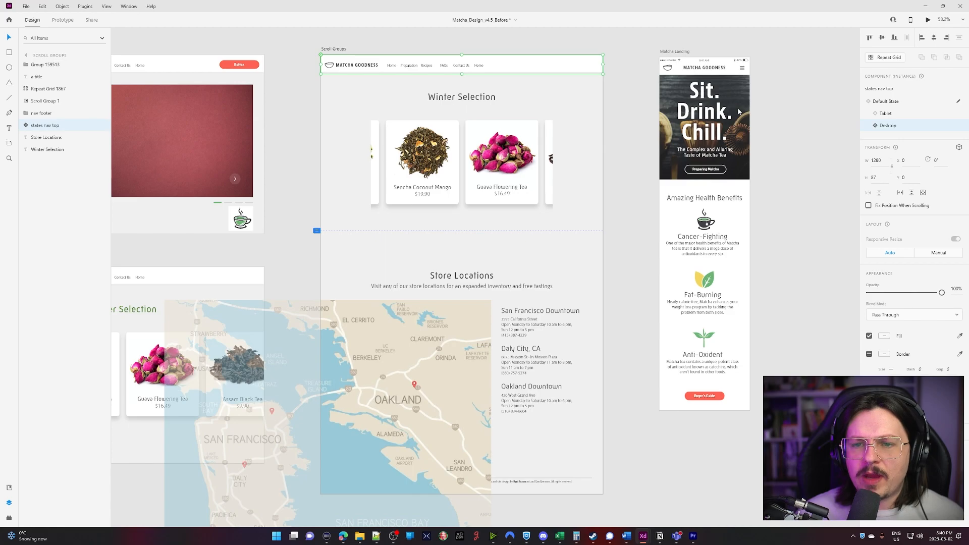
scroll(513, 333, left, 5)
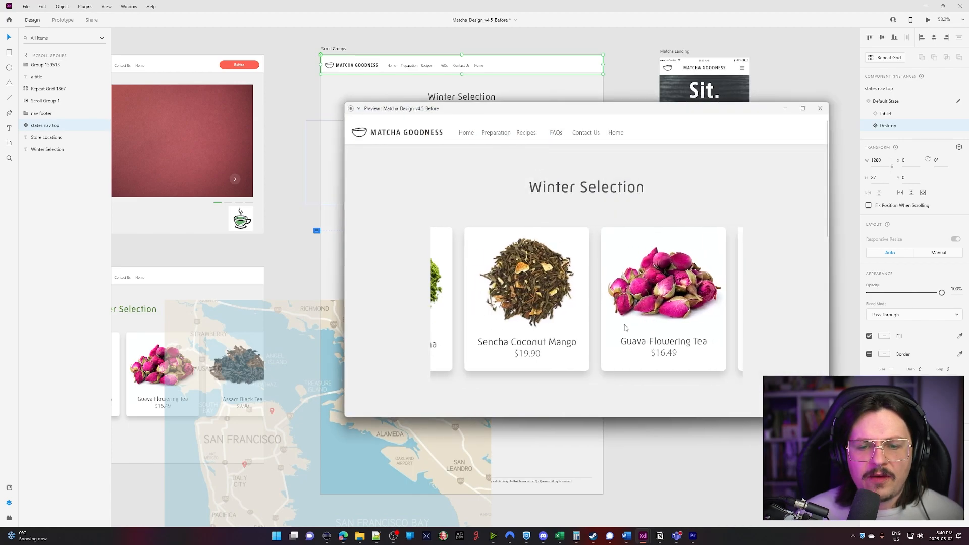
scroll(584, 309, right, 5)
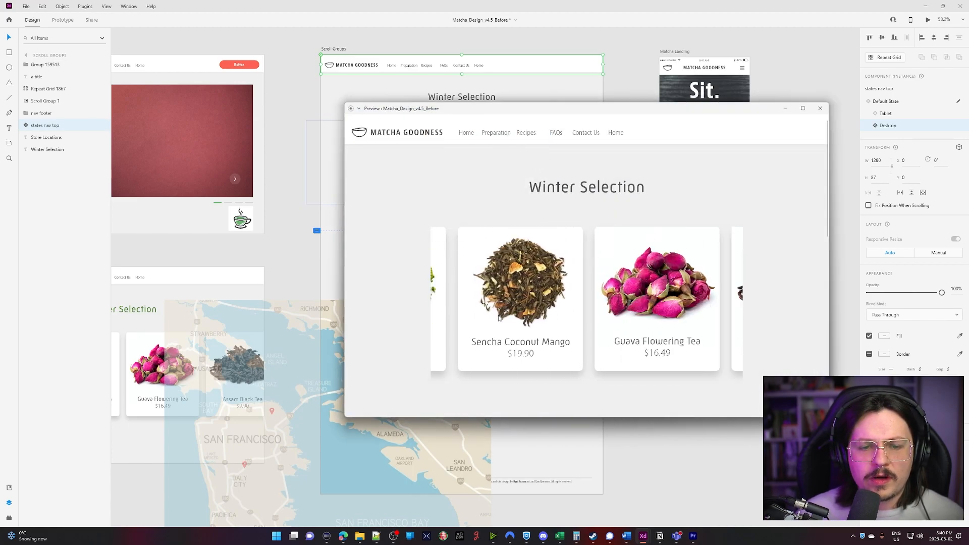
scroll(521, 305, left, 5)
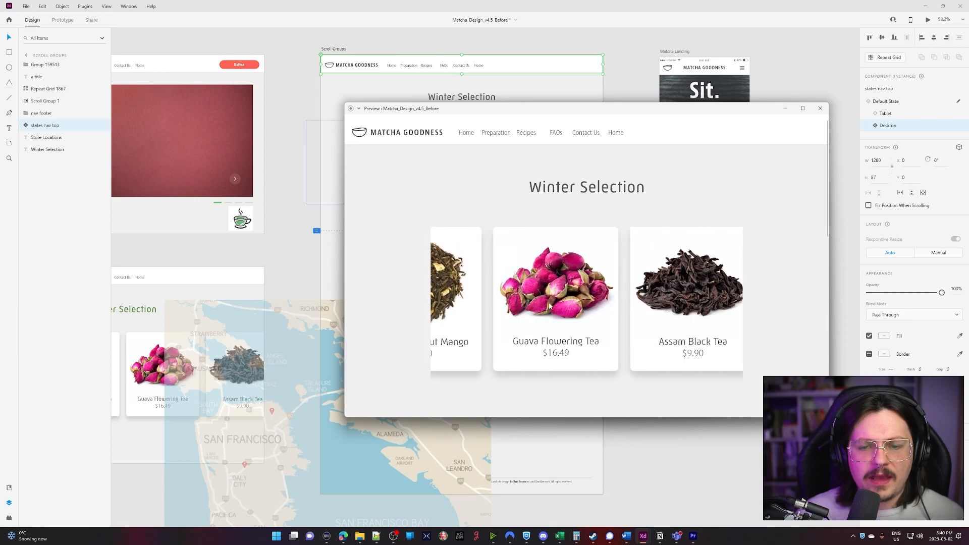
click(820, 108)
Turn the map group under Store Locations into a scroll group that scrolls both horizontally and vertically.
click(619, 344)
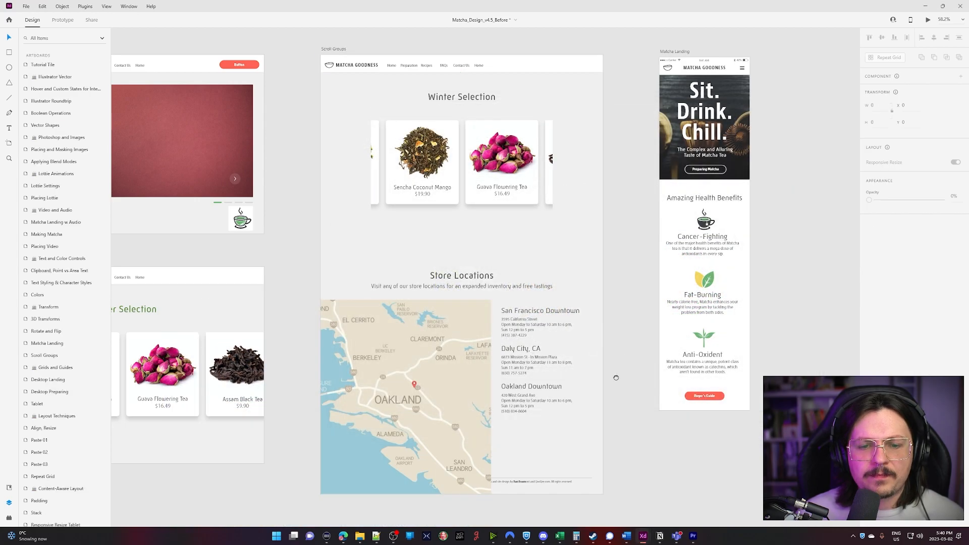
drag(616, 377, 672, 236)
click(458, 202)
scroll(458, 203, up, 3)
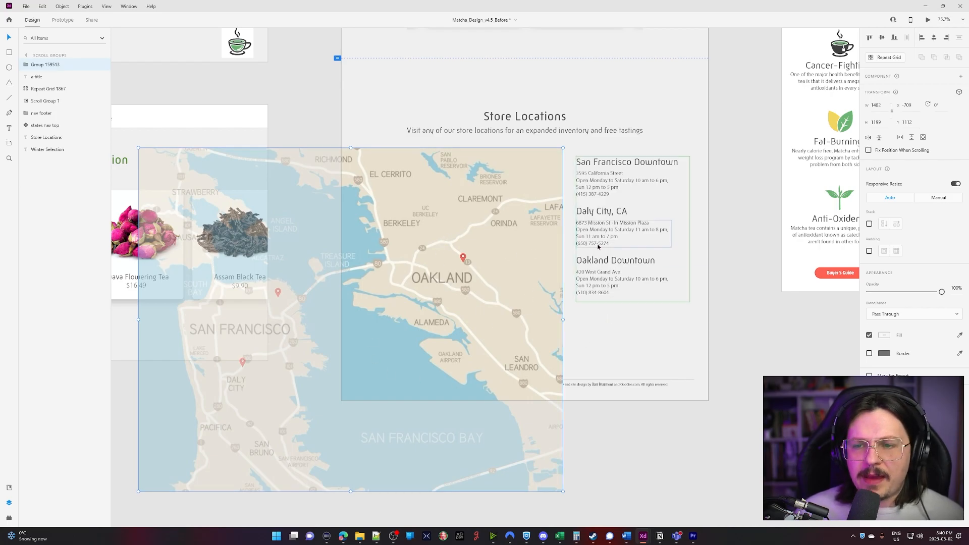
click(923, 137)
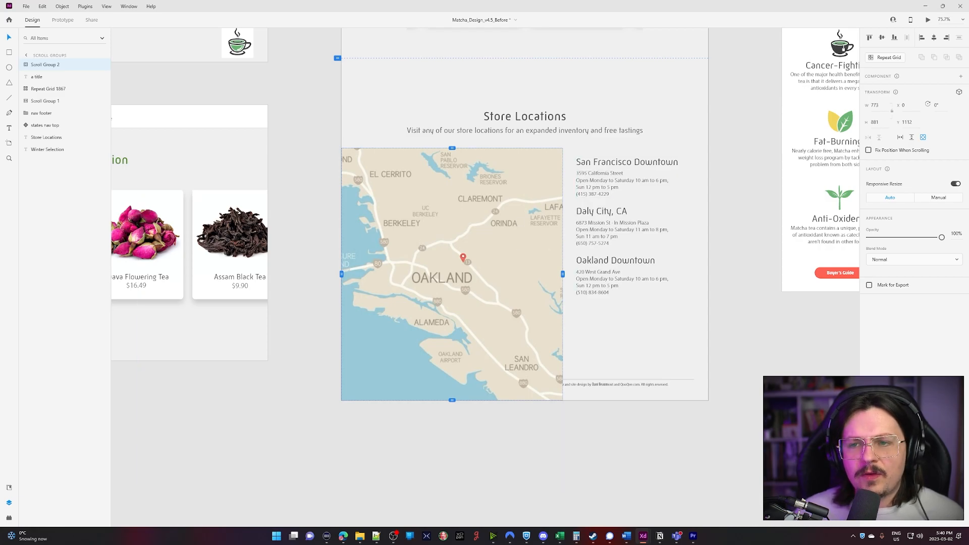
Preview the Scroll Groups artboard, scroll down to the Store Locations map, pan around it, and close the preview.
click(928, 20)
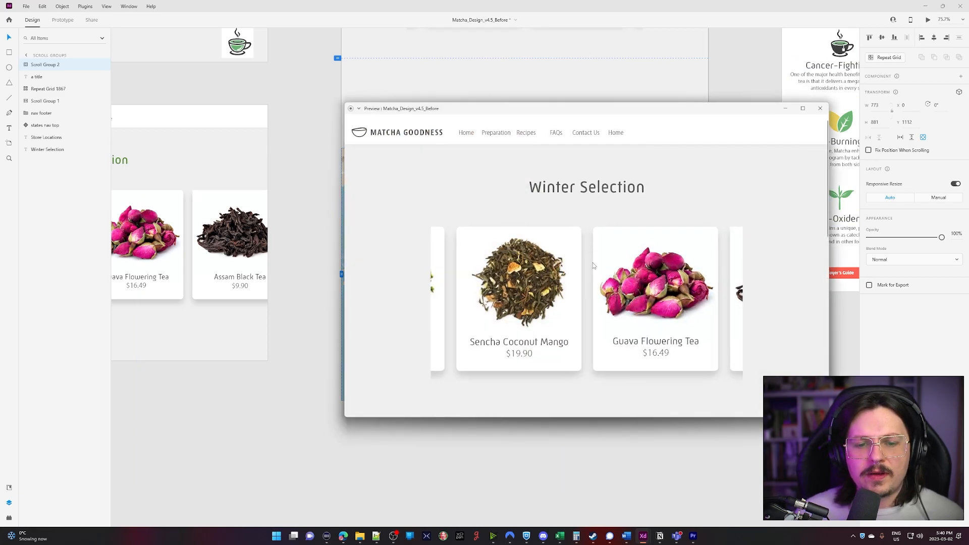
scroll(593, 253, down, 5)
scroll(594, 298, down, 3)
drag(365, 267, 524, 208)
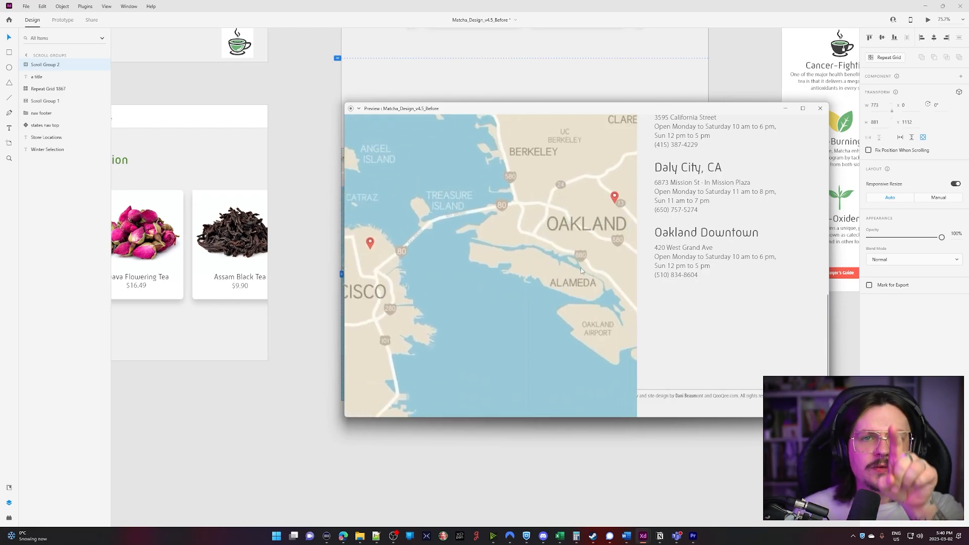
click(819, 107)
Select the four tea cards on the 3D Transforms artboard and turn on 3D transforms for them.
scroll(626, 205, up, 5)
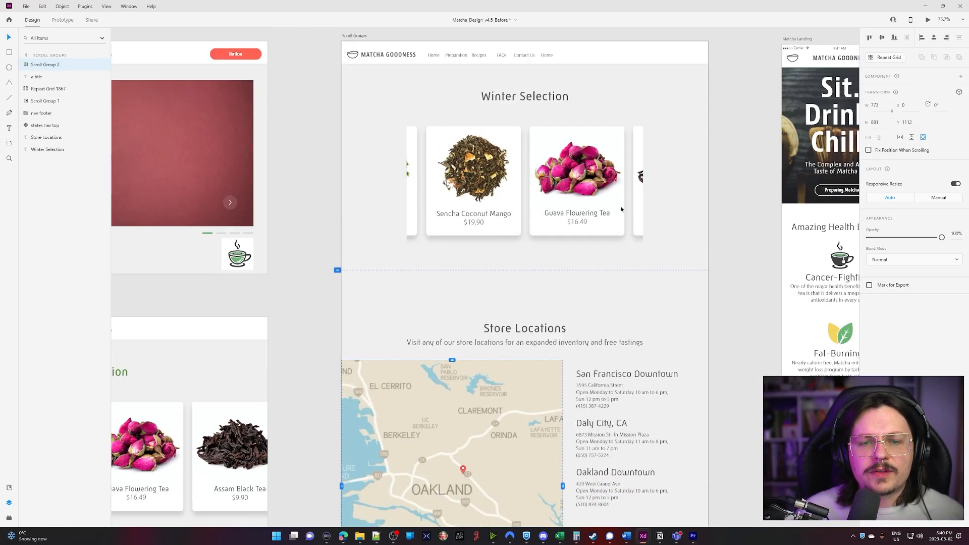
scroll(627, 206, up, 3)
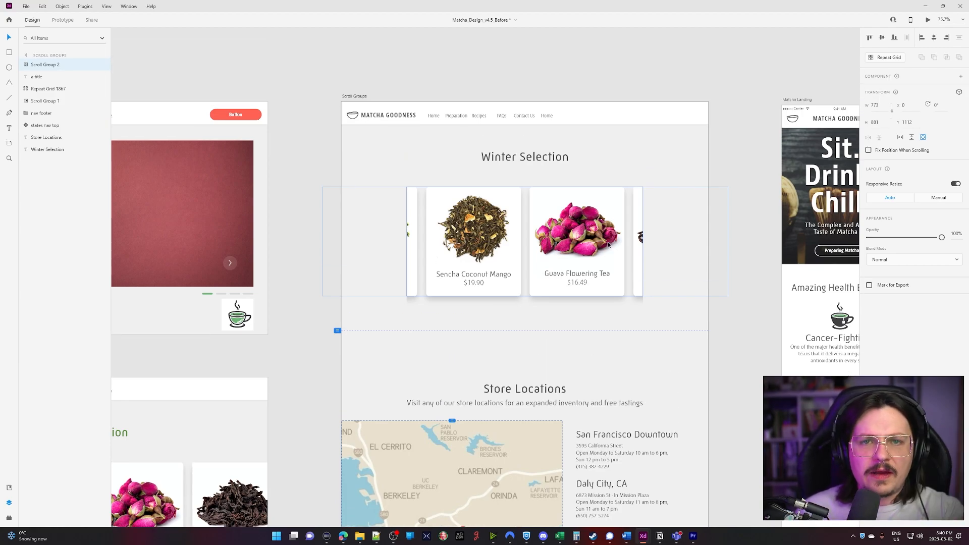
scroll(593, 266, down, 3)
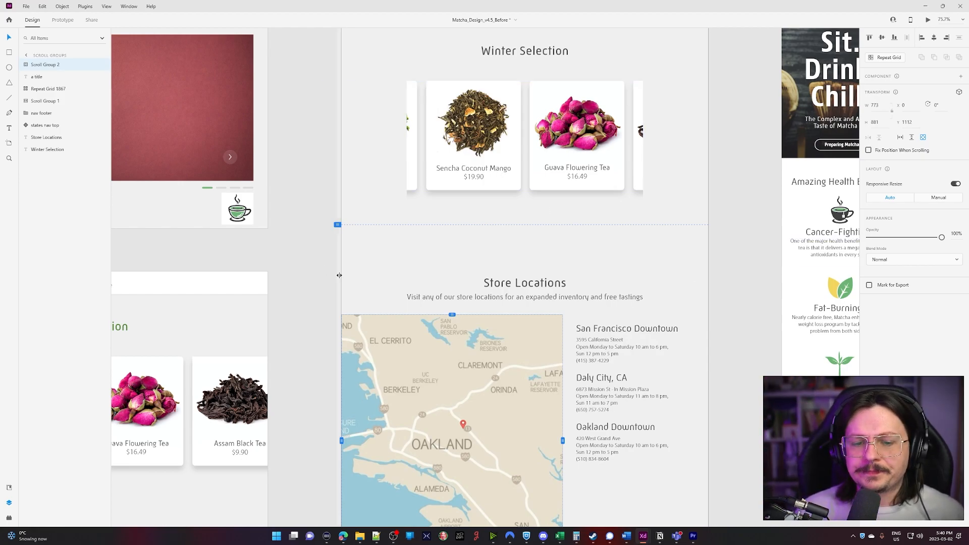
scroll(338, 275, down, 1)
click(299, 293)
drag(298, 295, 659, 209)
drag(359, 239, 340, 278)
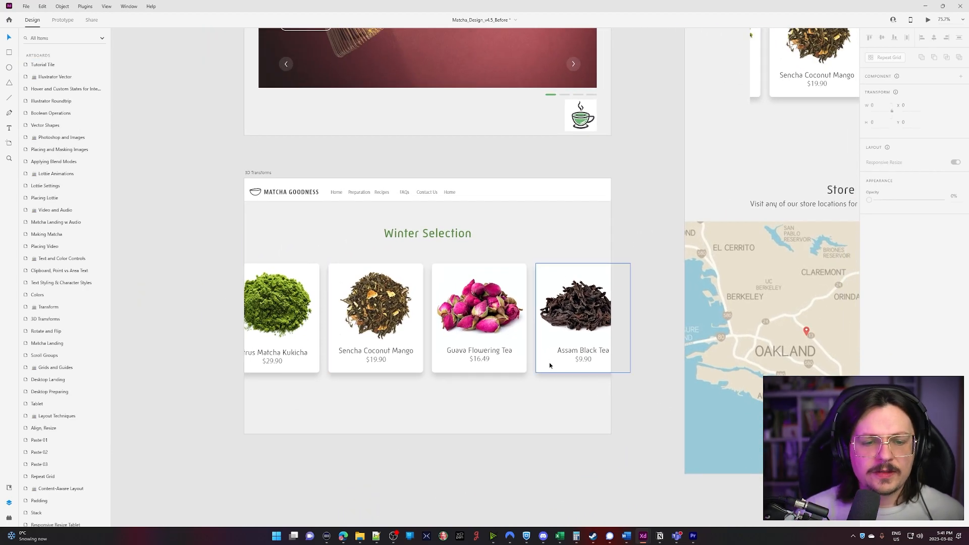
drag(448, 385, 454, 359)
scroll(454, 360, up, 2)
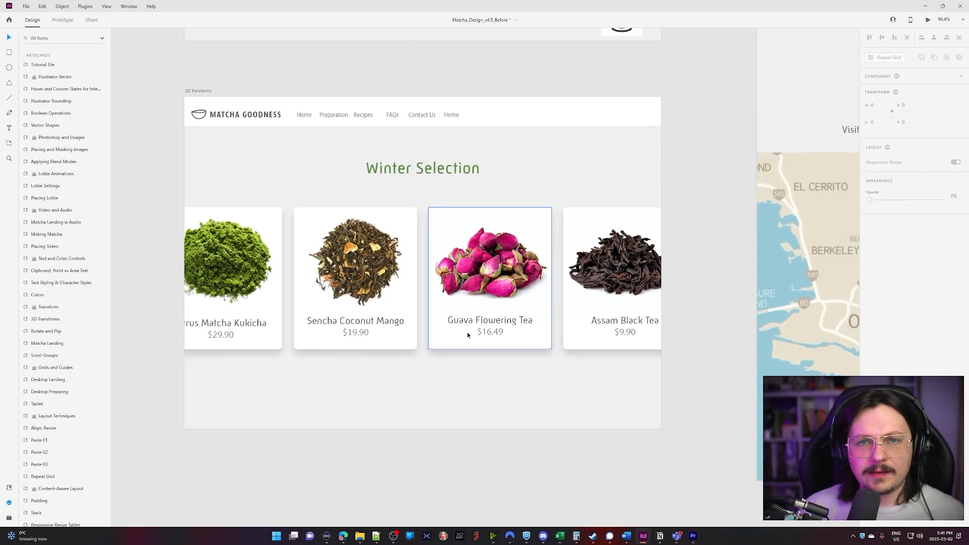
click(567, 318)
shift+click(454, 344)
shift+click(315, 345)
shift+click(258, 344)
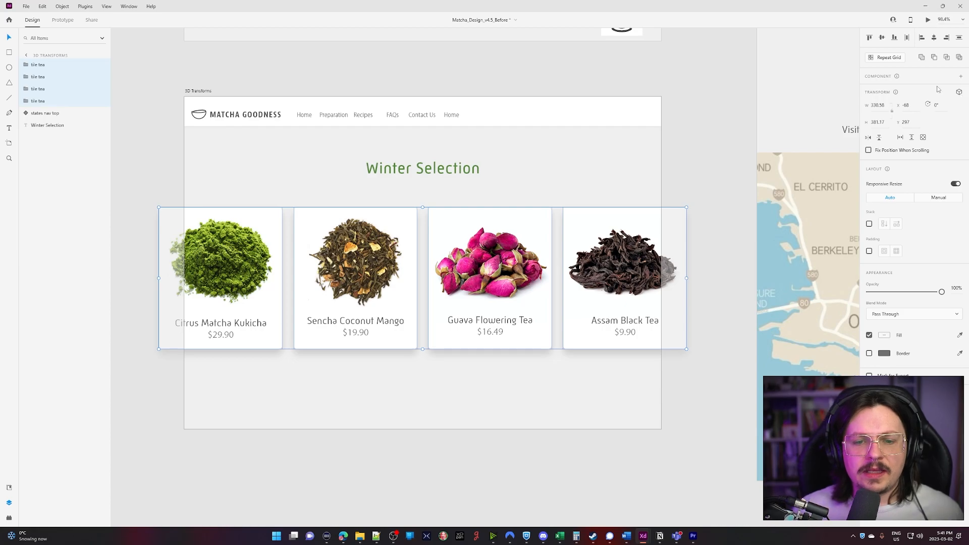
click(959, 92)
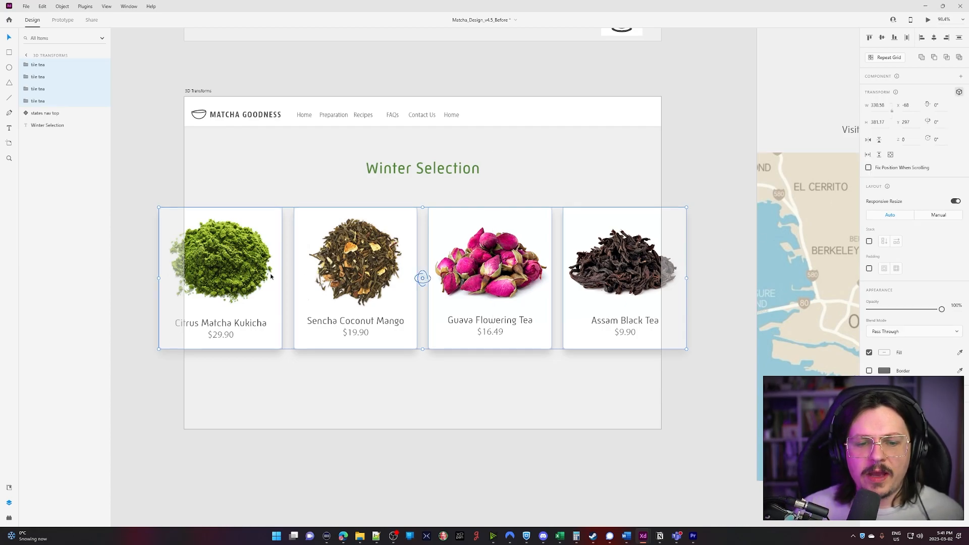
Rotate the Guava Flowering Tea card about -26° and the Sencha Coconut Mango card about -32° around their vertical axes.
click(474, 385)
click(509, 333)
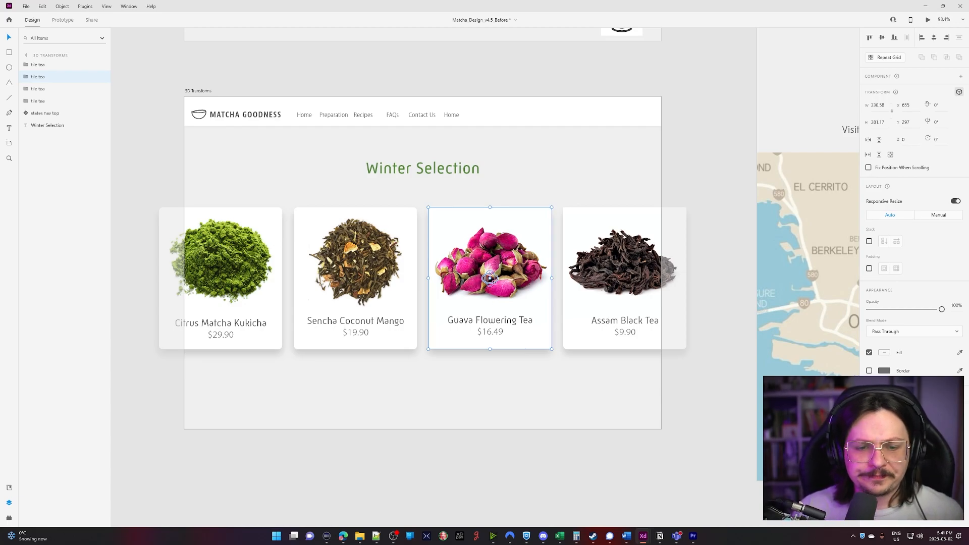
drag(490, 278, 477, 279)
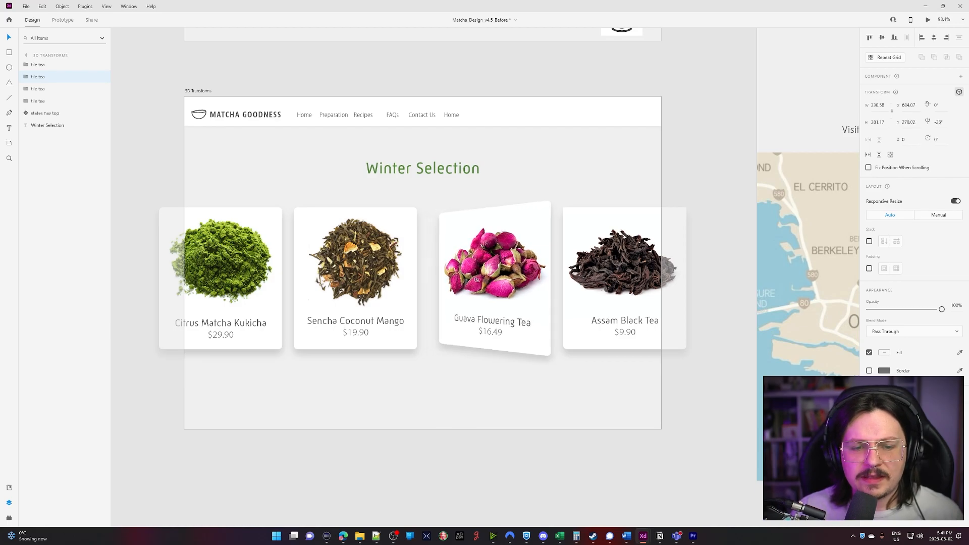
click(353, 278)
drag(355, 278, 345, 278)
Rotate the Citrus Matcha Kukicha card similarly around its vertical axis and the Assam Black Tea card about -28°.
click(256, 296)
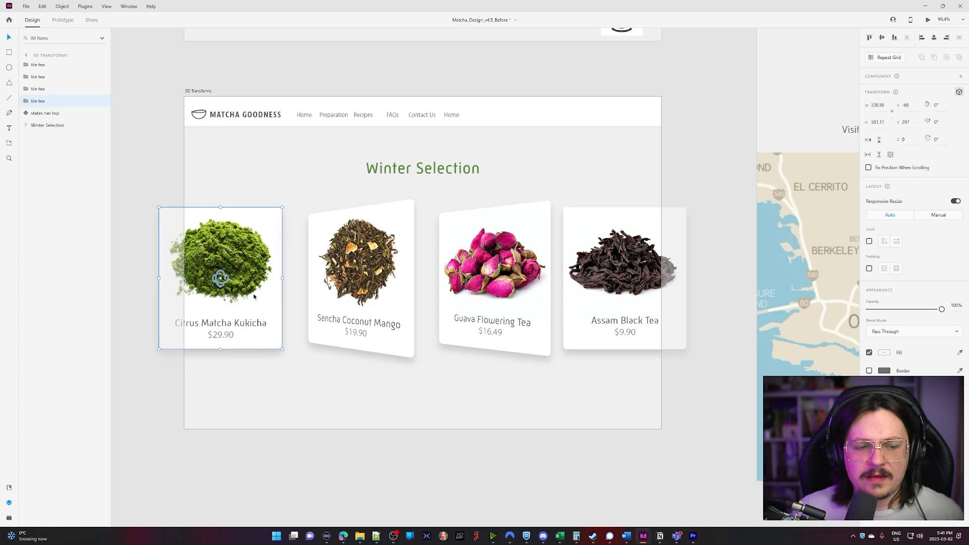
drag(221, 278, 213, 279)
click(575, 321)
drag(625, 279, 609, 283)
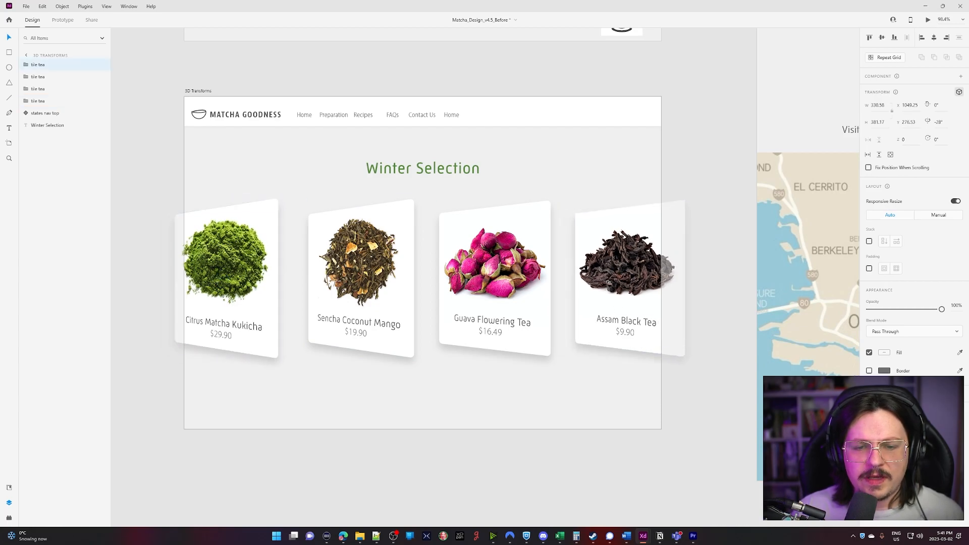
Move the Assam, Sencha and Citrus Matcha cards inward so they overlap in a row with the Guava Flowering Tea card.
click(580, 335)
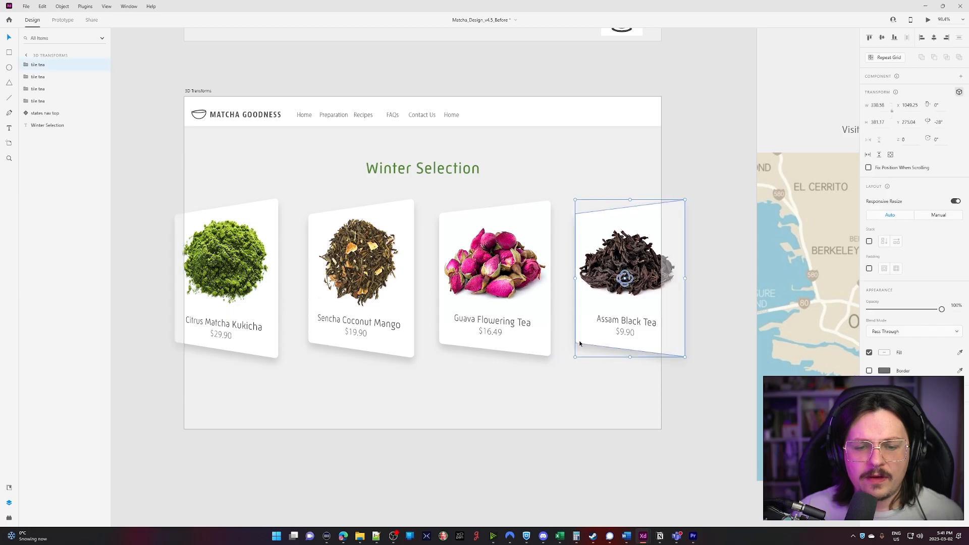
drag(597, 340, 529, 340)
click(405, 320)
drag(404, 320, 475, 310)
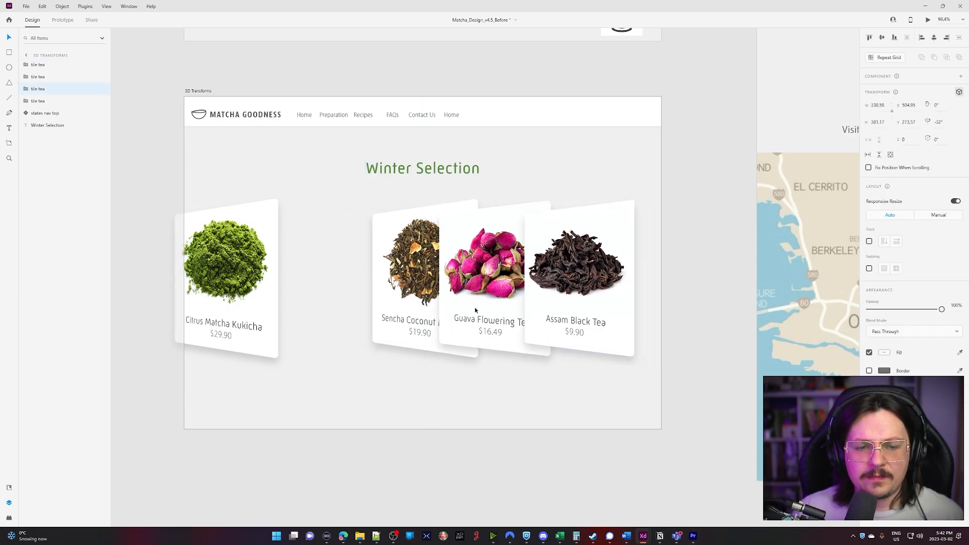
drag(282, 302, 413, 308)
click(394, 401)
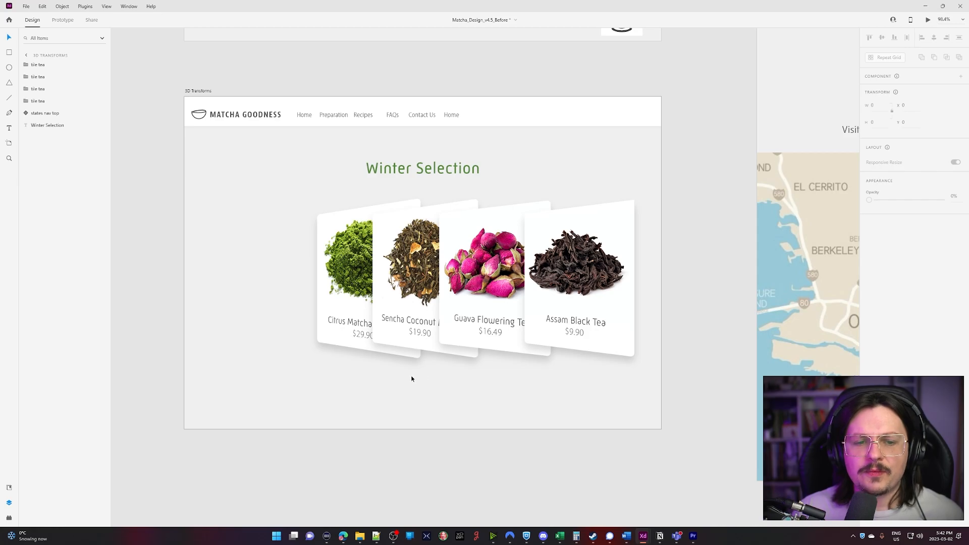
Adjust the cards' depth so Citrus Matcha Kukicha lies in front, followed by Sencha and Guava, with Assam Black Tea at the back.
click(616, 217)
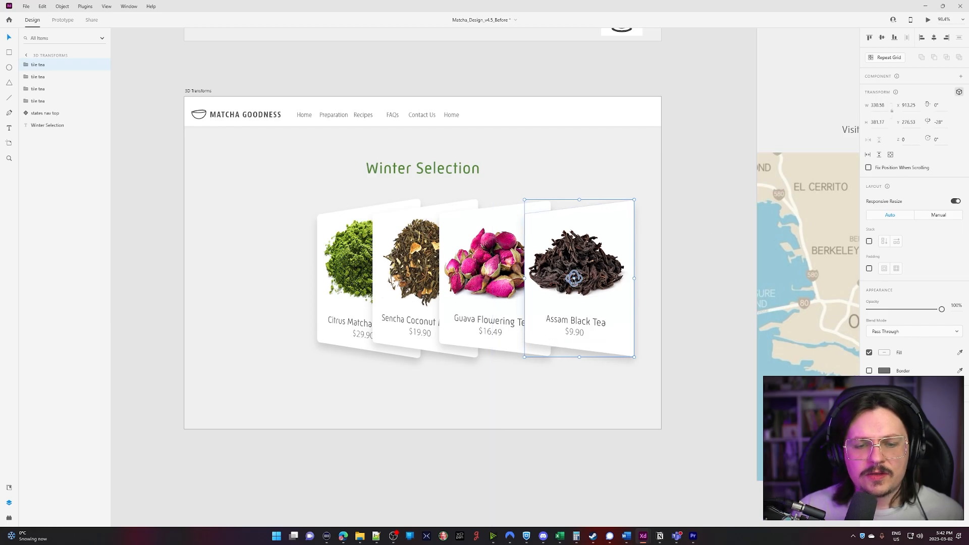
drag(574, 278, 574, 284)
click(505, 282)
click(419, 277)
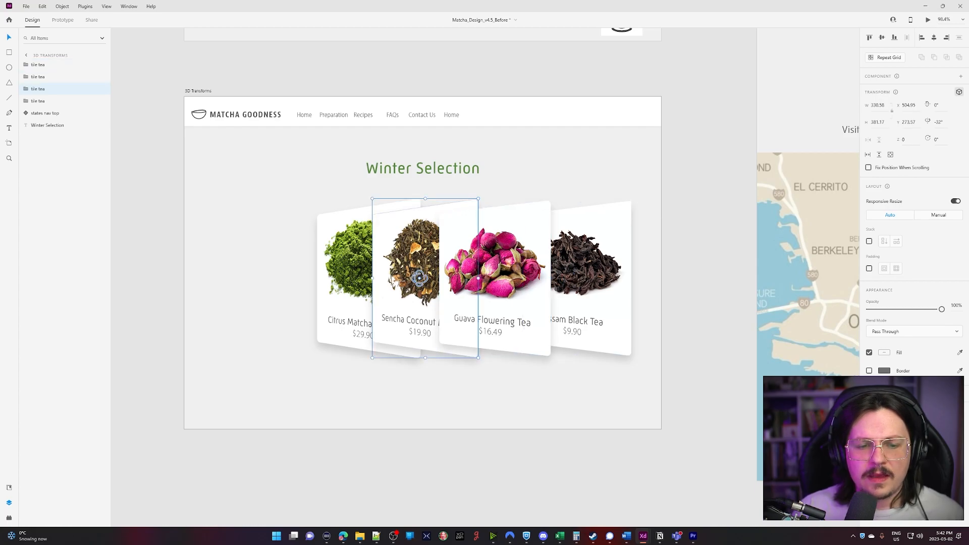
drag(418, 278, 362, 280)
key(ctrl+z)
click(362, 279)
Move the four overlapping tea cards together so the stack is centred under the Winter Selection heading.
drag(690, 379, 242, 192)
drag(574, 304, 526, 305)
click(690, 294)
Distribute the five icons on the Align, Resize artboard evenly in the horizontal direction and align their vertical middles.
scroll(682, 294, down, 4)
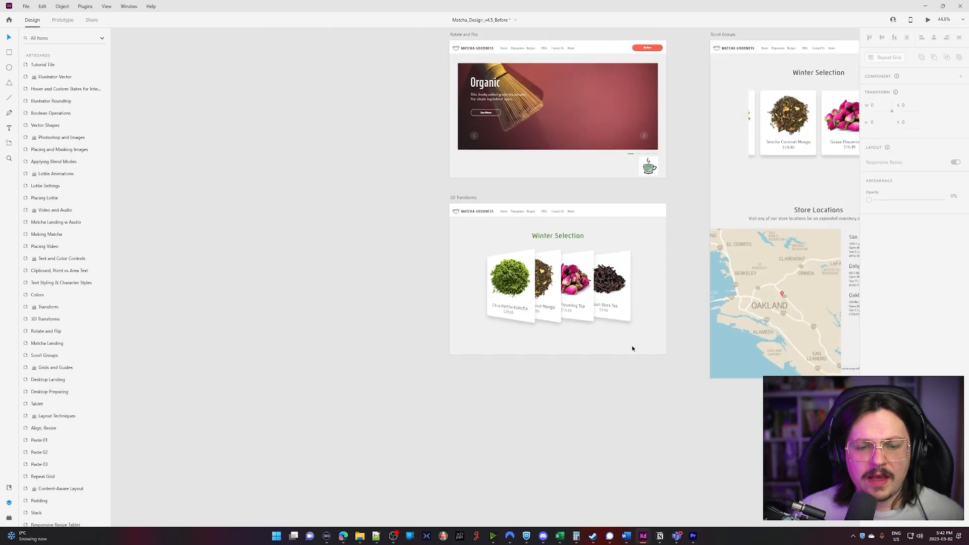
scroll(515, 371, right, 3)
scroll(510, 381, up, 1)
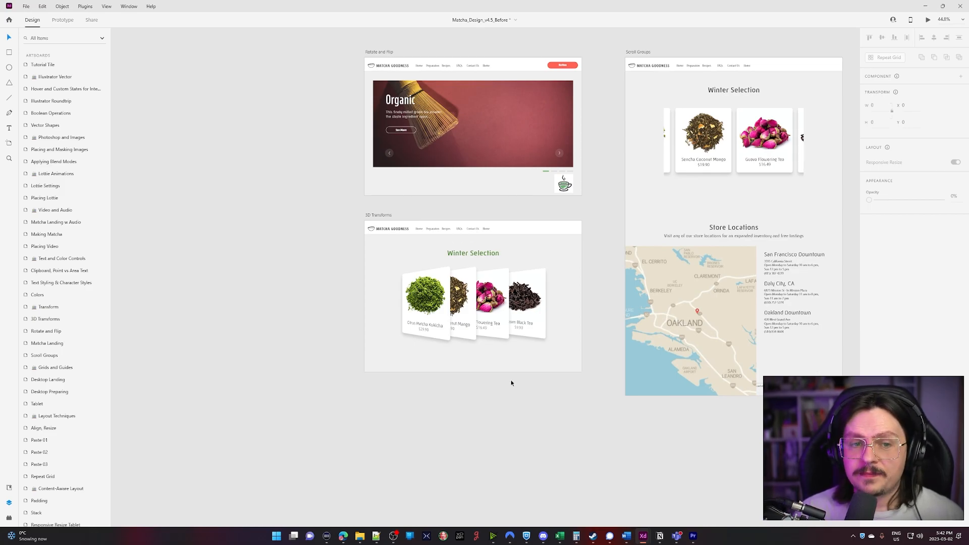
drag(586, 290, 369, 42)
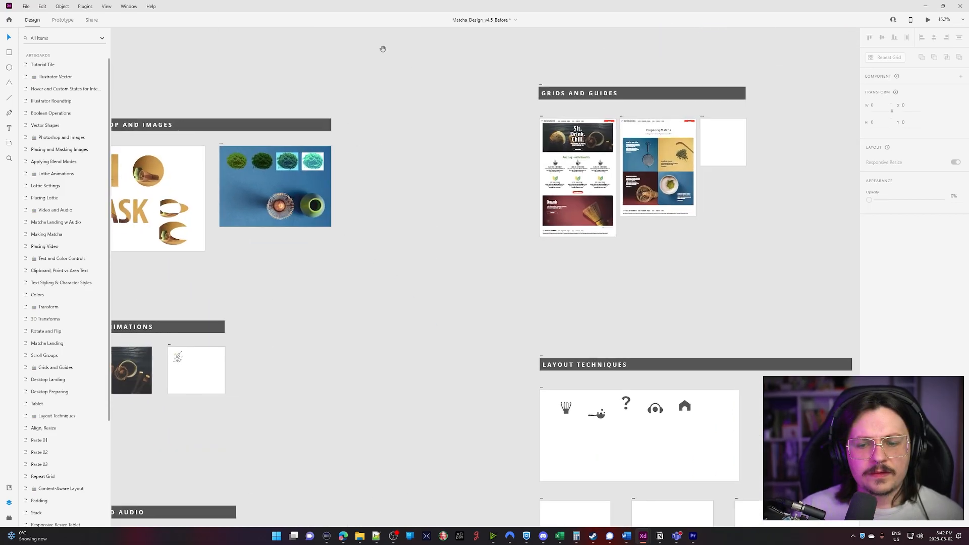
drag(554, 370, 463, 182)
scroll(467, 182, up, 4)
drag(681, 331, 532, 334)
scroll(553, 341, up, 2)
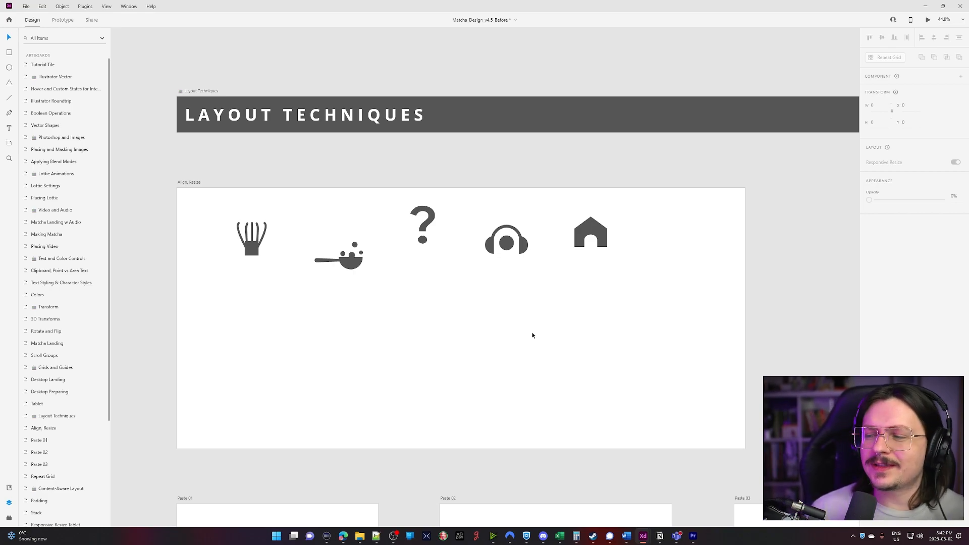
drag(585, 289, 171, 210)
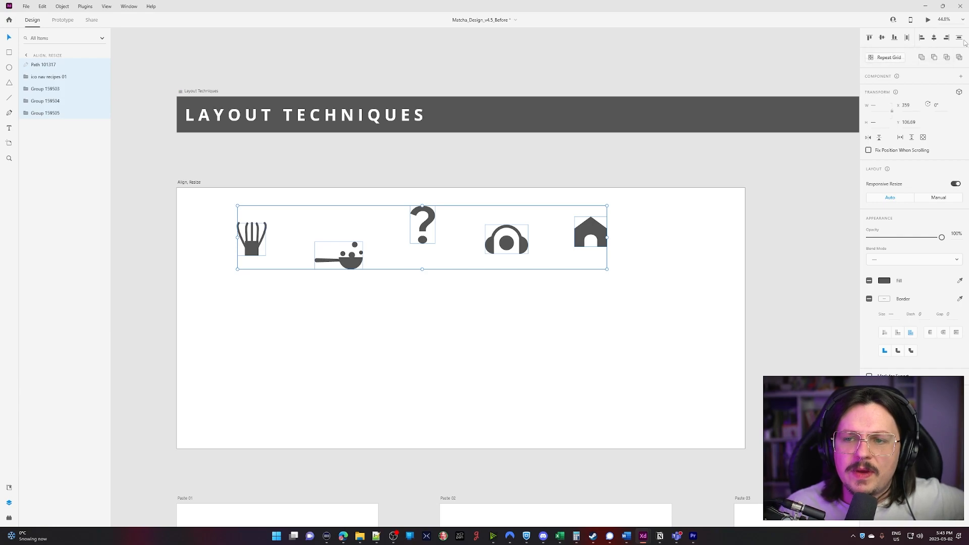
click(908, 38)
click(881, 37)
drag(218, 304, 504, 262)
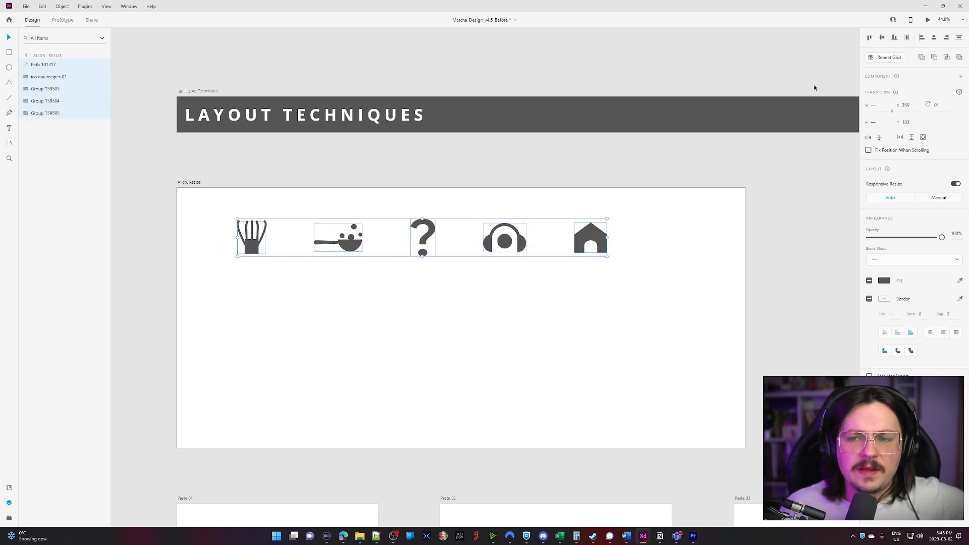
click(907, 38)
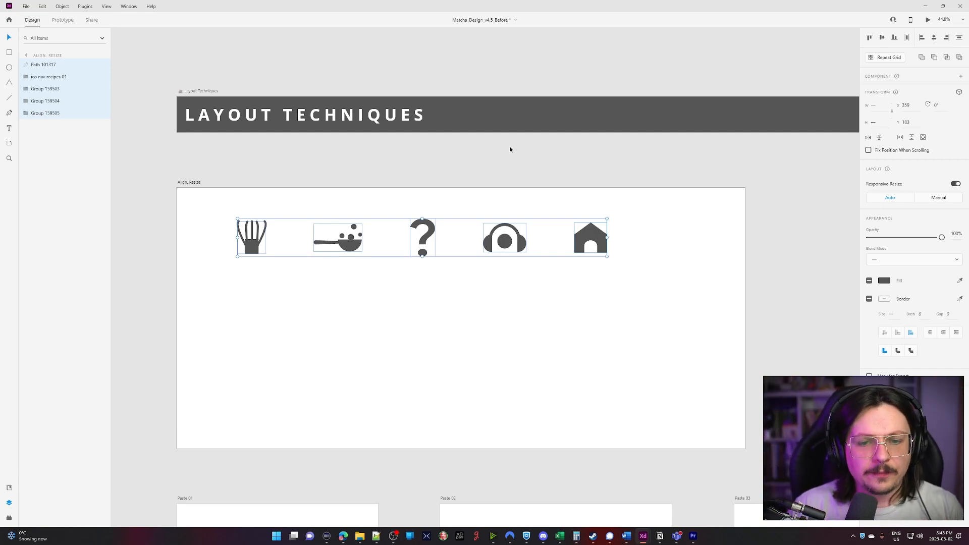
click(658, 265)
Nudge the house and question mark icons slightly to examine the equal-spacing guides between the five icons.
drag(605, 243, 605, 244)
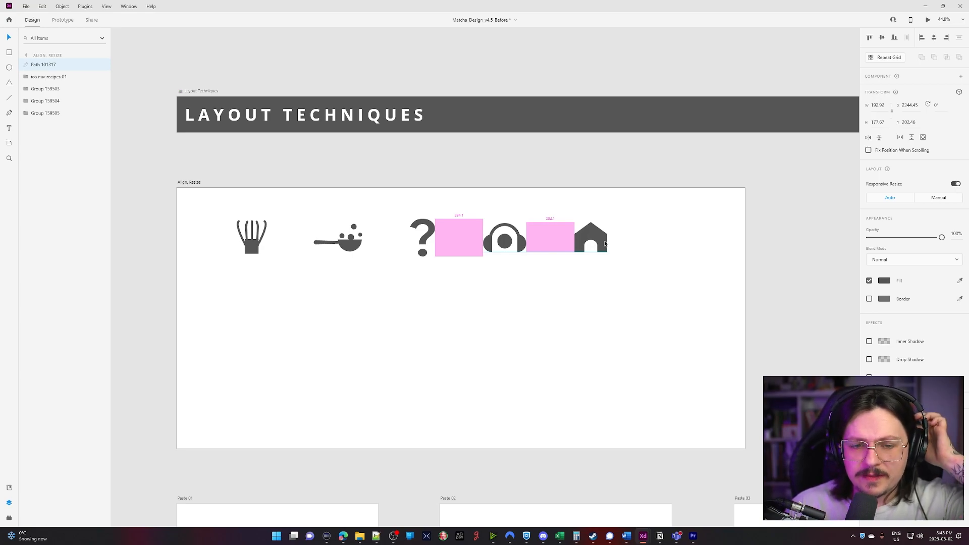
drag(605, 243, 605, 244)
drag(427, 238, 429, 237)
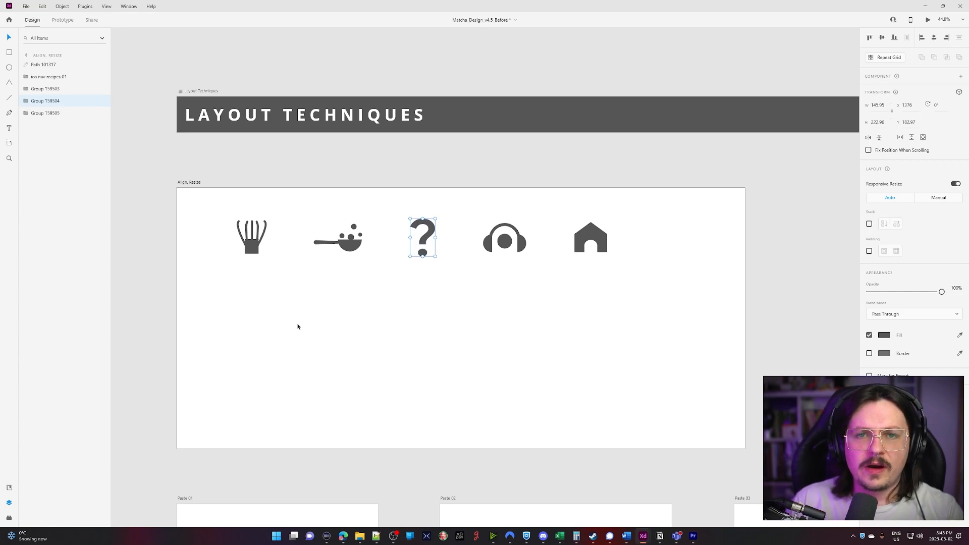
mouse_move(679, 281)
mouse_down()
mouse_move(528, 232)
mouse_move(409, 212)
mouse_move(426, 238)
mouse_move(366, 221)
mouse_up()
drag(427, 236, 429, 234)
drag(454, 298, 603, 236)
click(646, 296)
click(600, 231)
click(659, 277)
drag(660, 277, 202, 235)
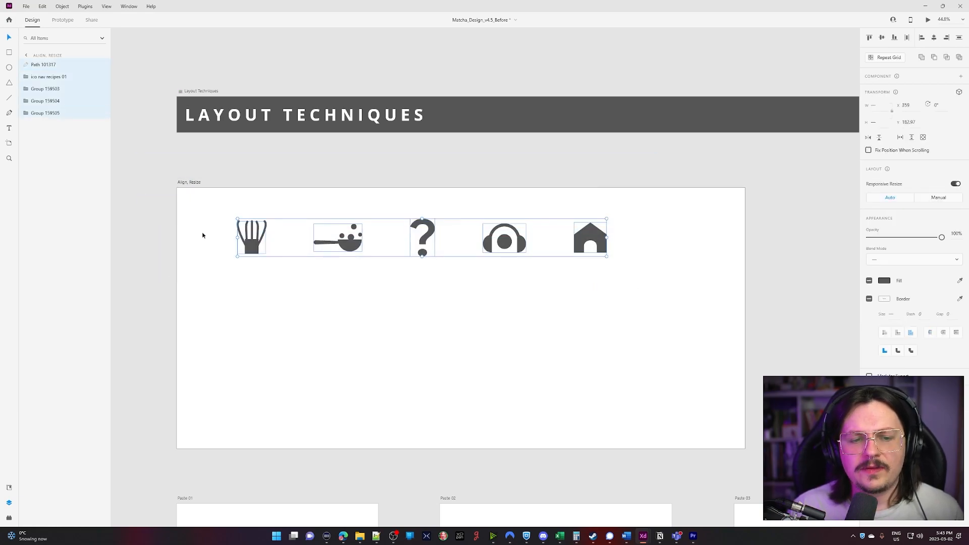
click(202, 235)
mouse_move(584, 239)
mouse_down()
mouse_move(528, 299)
mouse_move(480, 217)
mouse_move(528, 226)
mouse_move(469, 237)
mouse_move(520, 210)
mouse_move(499, 271)
mouse_move(469, 205)
mouse_move(518, 205)
mouse_move(544, 228)
mouse_move(513, 271)
mouse_move(455, 229)
mouse_move(540, 246)
mouse_move(558, 234)
mouse_move(577, 237)
mouse_up()
click(564, 301)
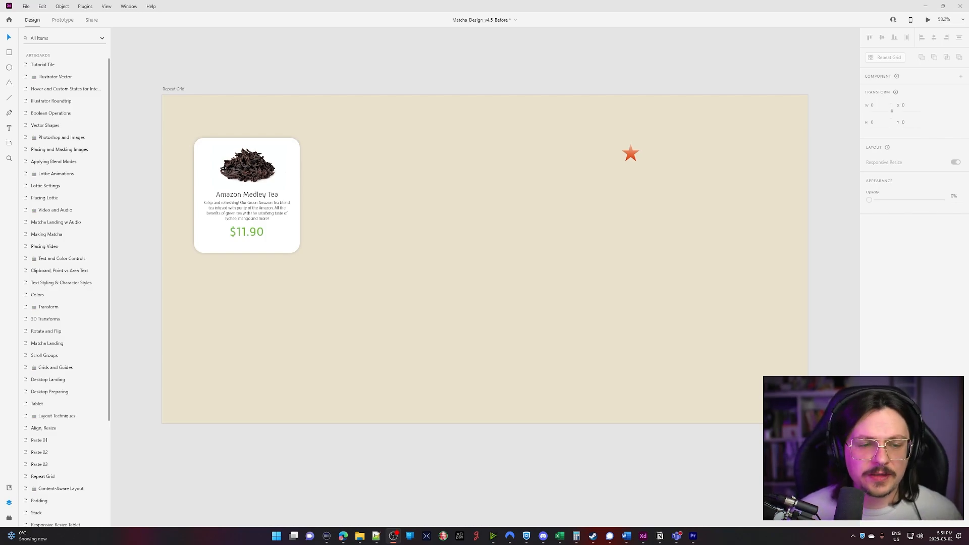
Ungroup the Amazon Medley Tea card's repeat grid and convert the card into a repeat grid again.
click(290, 238)
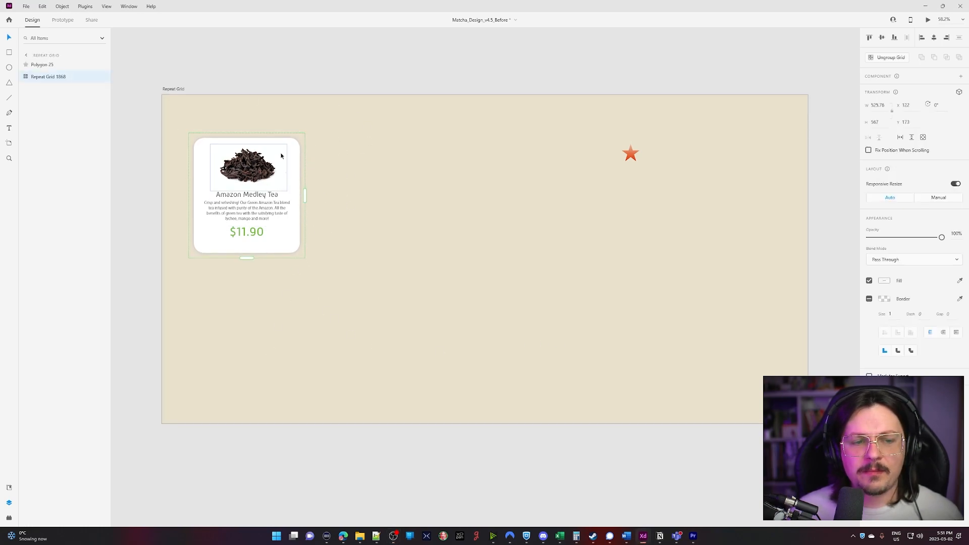
click(892, 59)
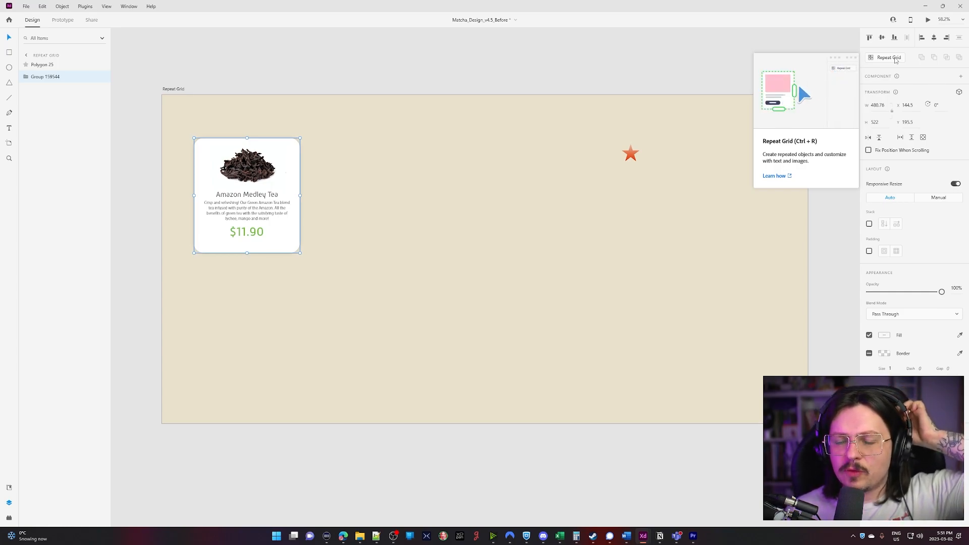
click(889, 57)
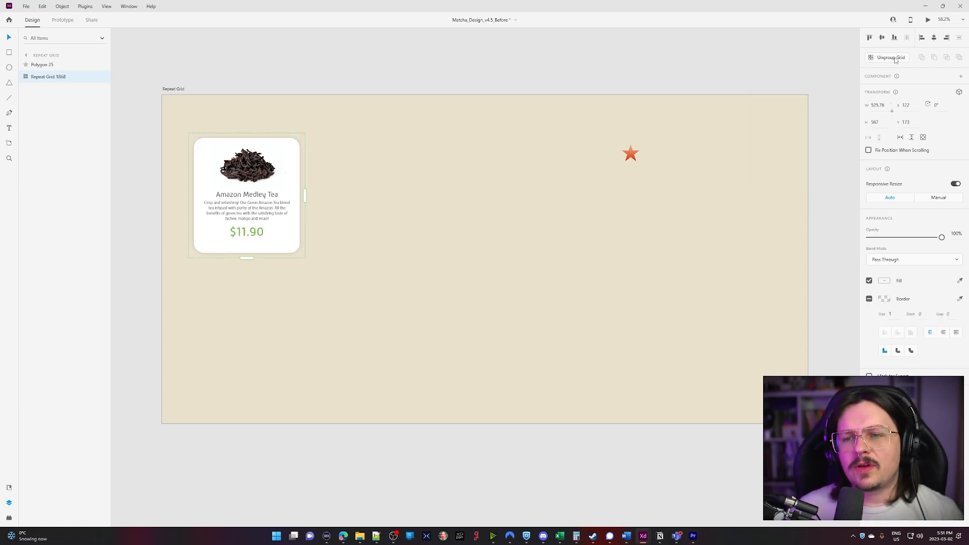
Recreate the Amazon Medley Tea card's repeat grid and extend it to three columns by two rows.
click(895, 60)
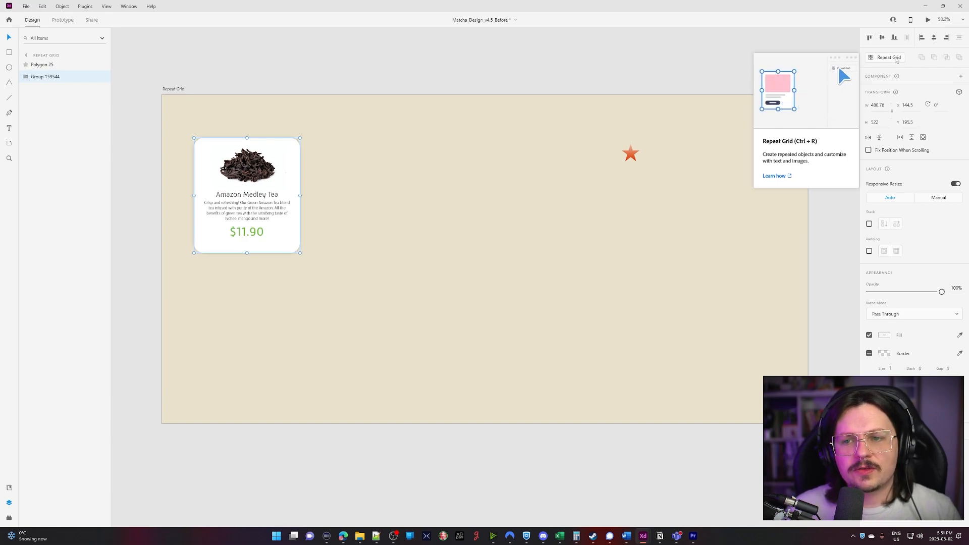
click(896, 60)
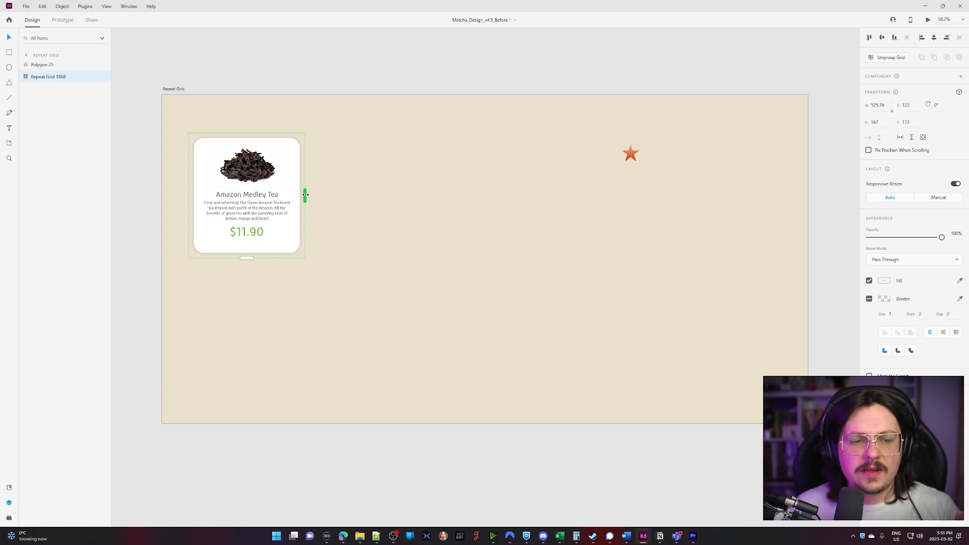
drag(305, 194, 549, 196)
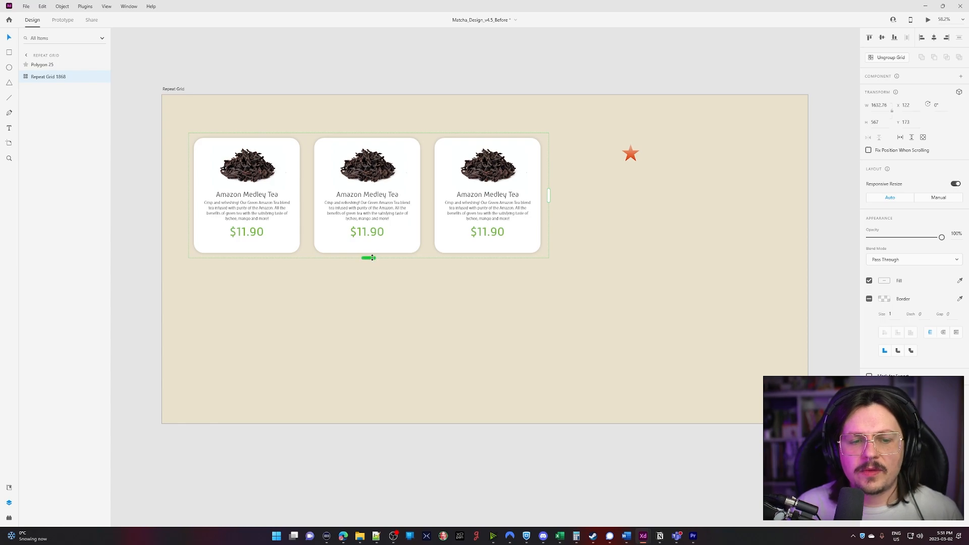
drag(371, 258, 388, 392)
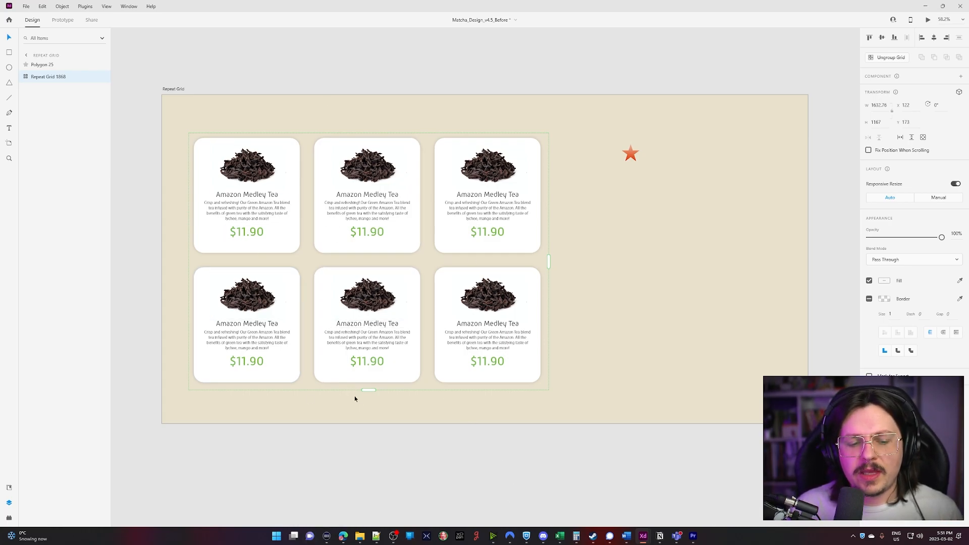
Fill the six card images with Tea_01.png to Tea_06.png from the Images and Text folder.
mouse_move(360, 536)
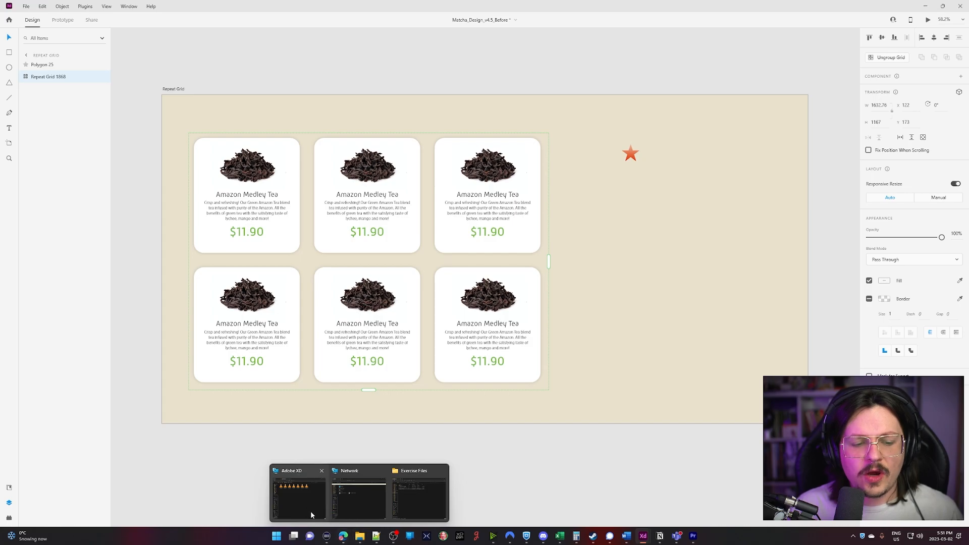
mouse_move(305, 512)
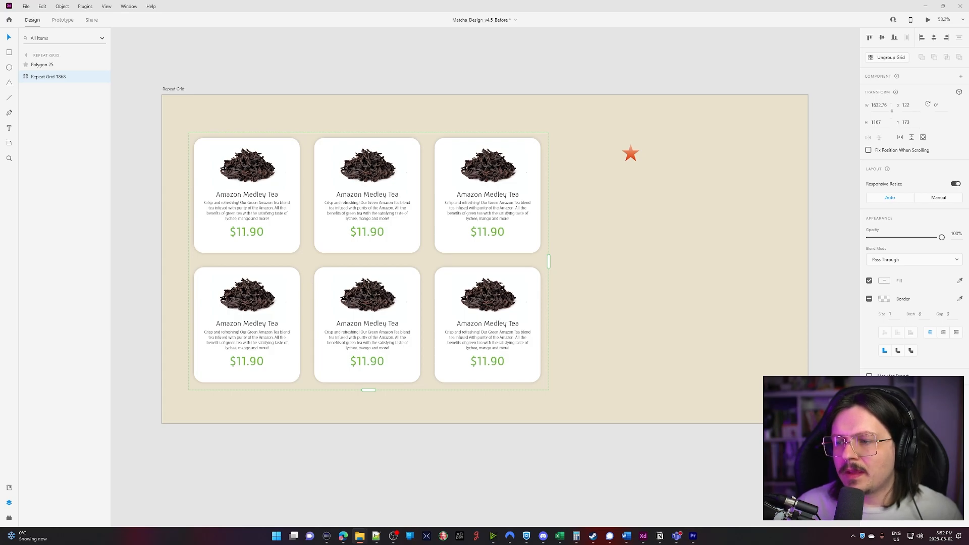
key(alt+Tab)
drag(686, 89, 580, 74)
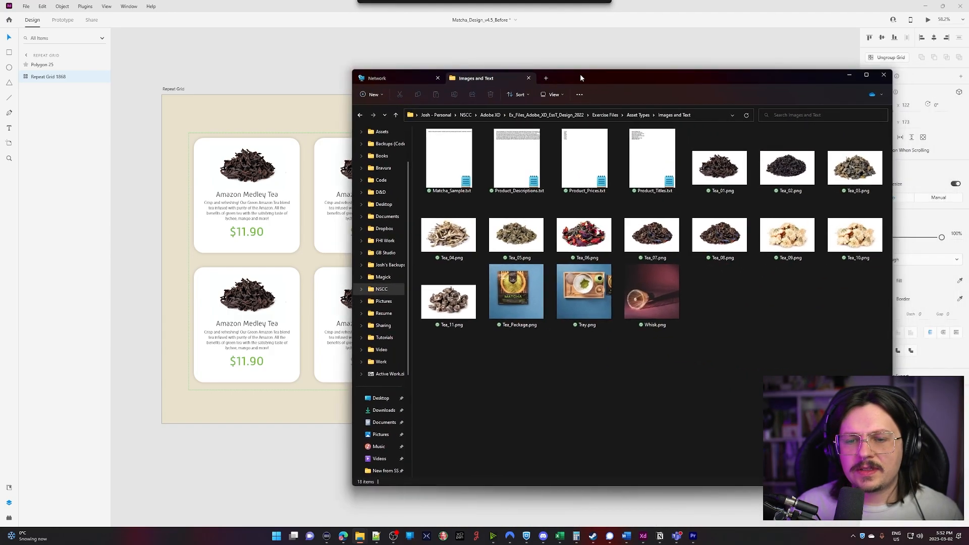
shift+click(594, 229)
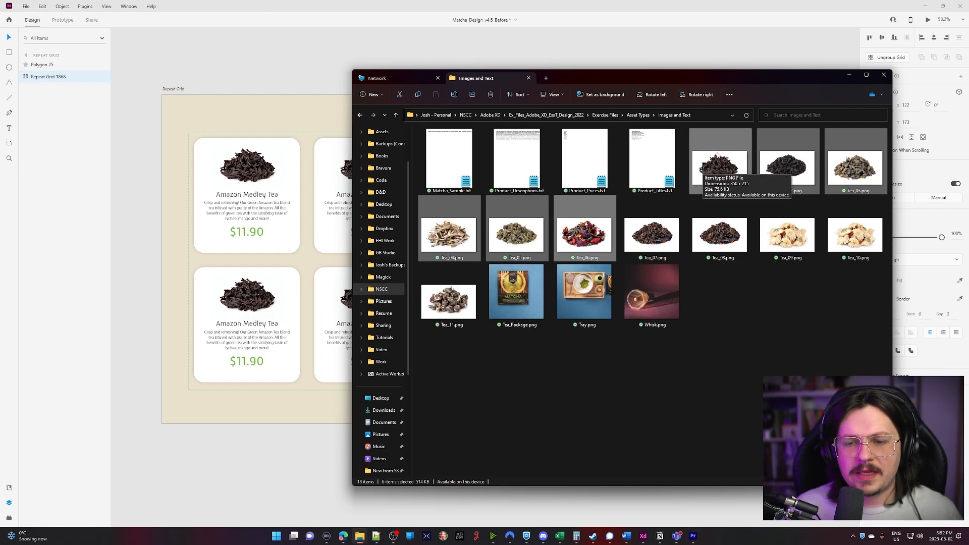
drag(700, 56, 261, 175)
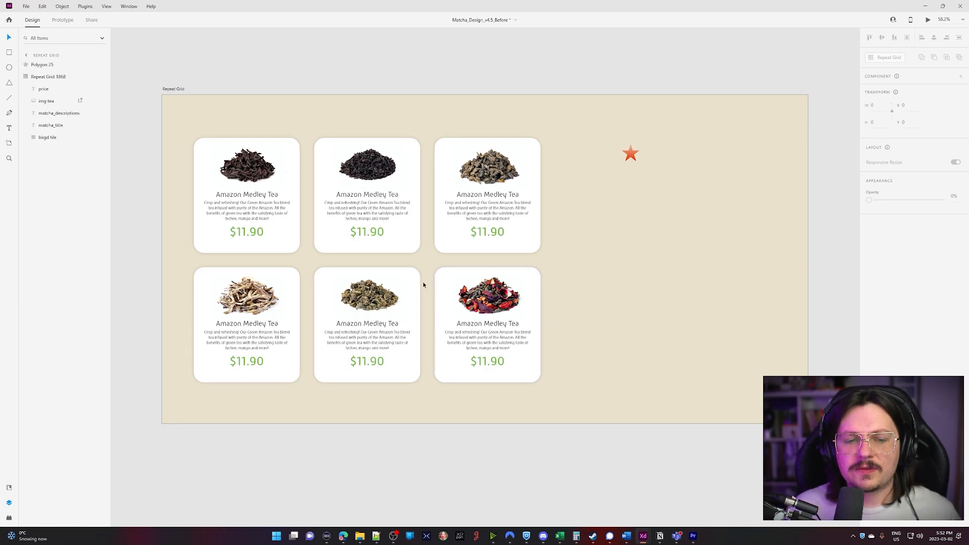
Open Product_Titles.txt from the Images and Text folder to read its list of tea names, enlarging the text, and close it.
click(308, 496)
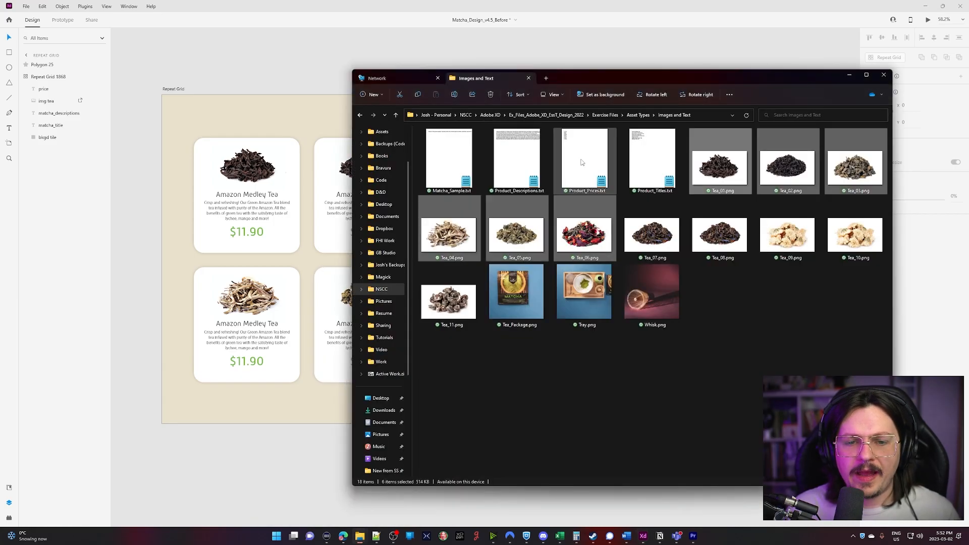
double_click(635, 164)
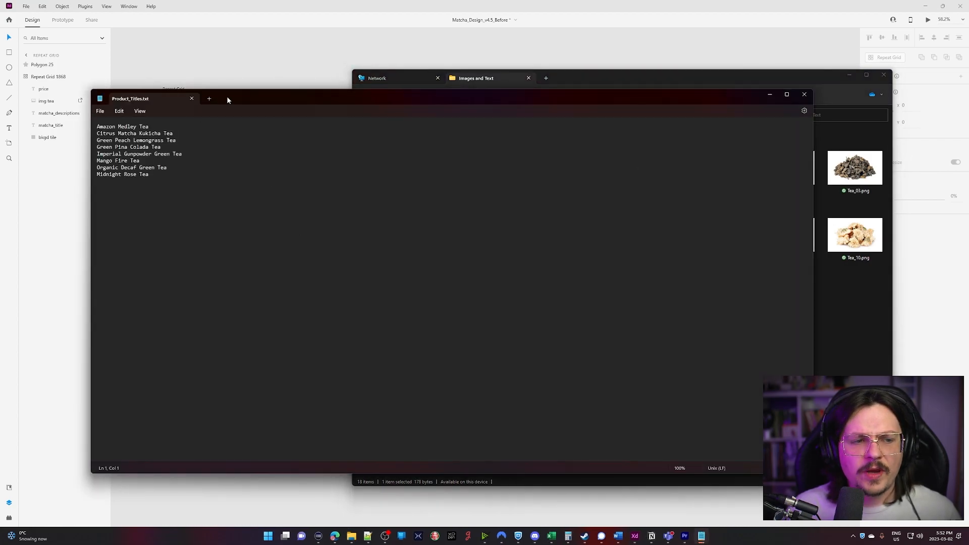
drag(227, 100, 565, 139)
scroll(498, 235, up, 8)
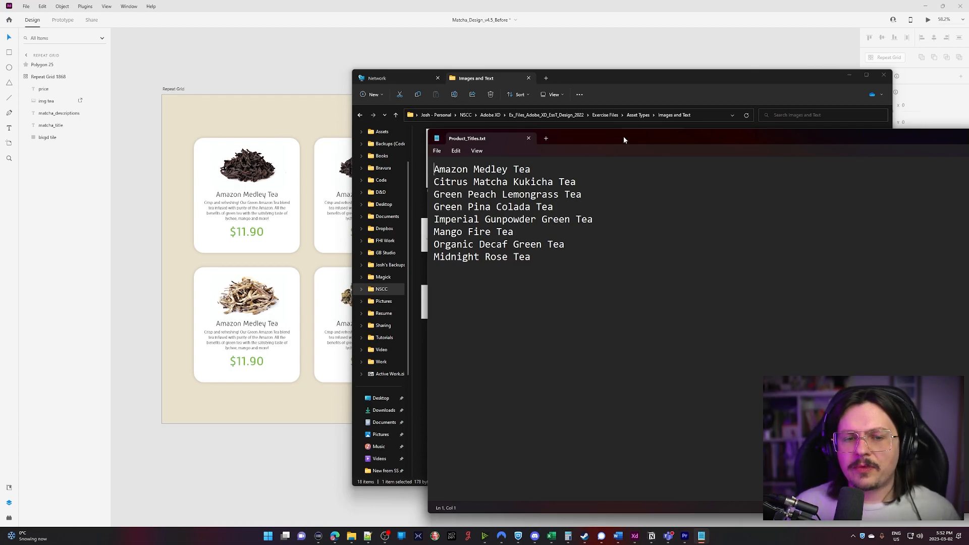
drag(623, 140, 340, 97)
drag(847, 97, 782, 143)
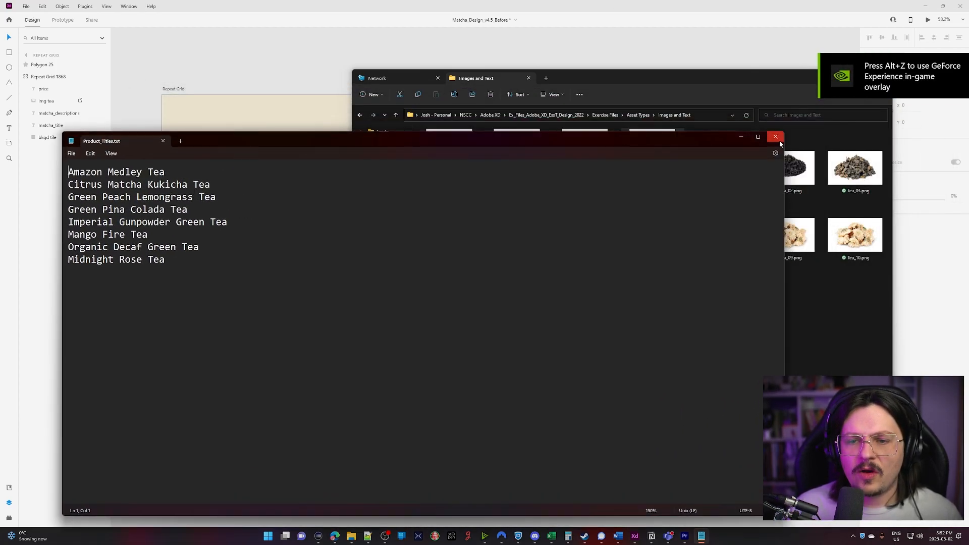
click(781, 144)
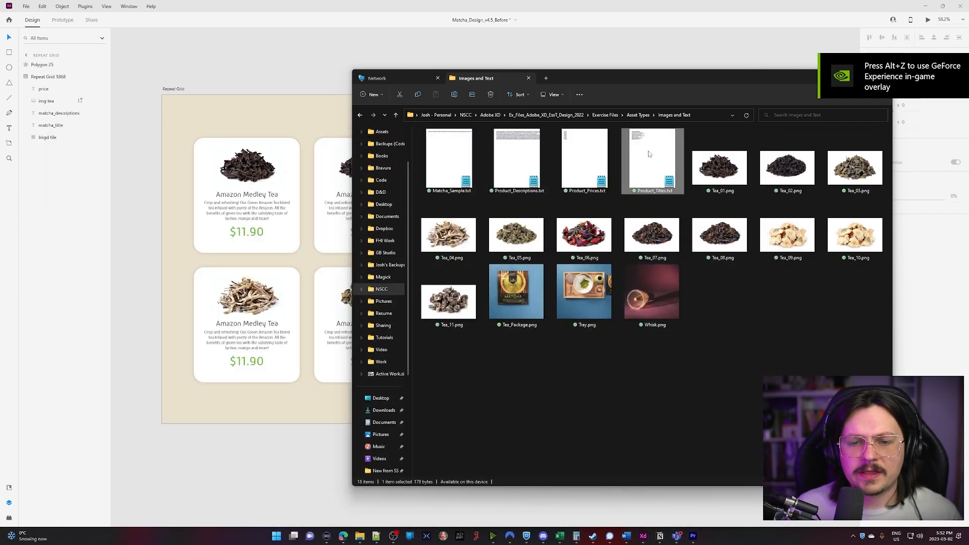
Populate the card titles in the repeat grid from Product_Titles.txt.
drag(650, 154, 253, 197)
click(296, 10)
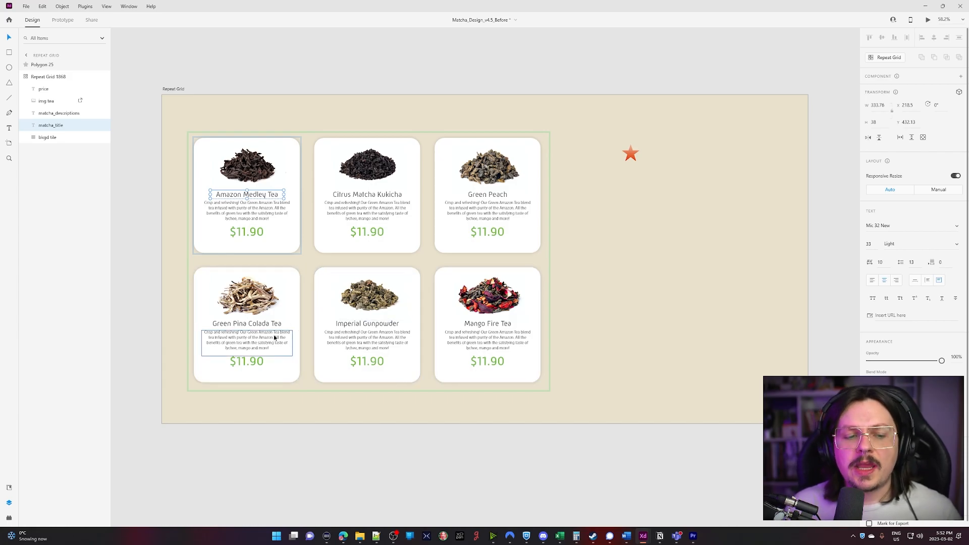
click(281, 325)
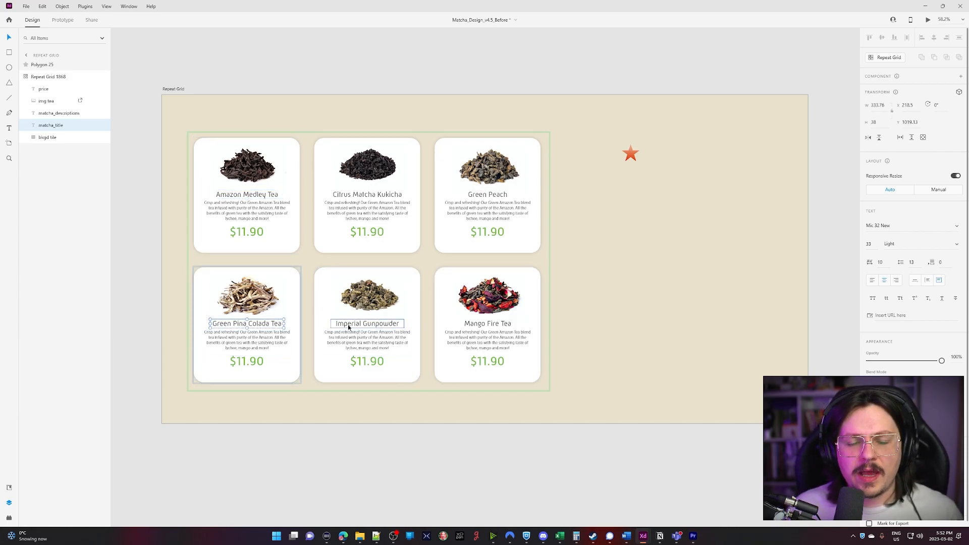
Populate the cards' prices from Product_Prices.txt and their descriptions from Product_Descriptions.txt, and check the filled cards.
mouse_move(360, 535)
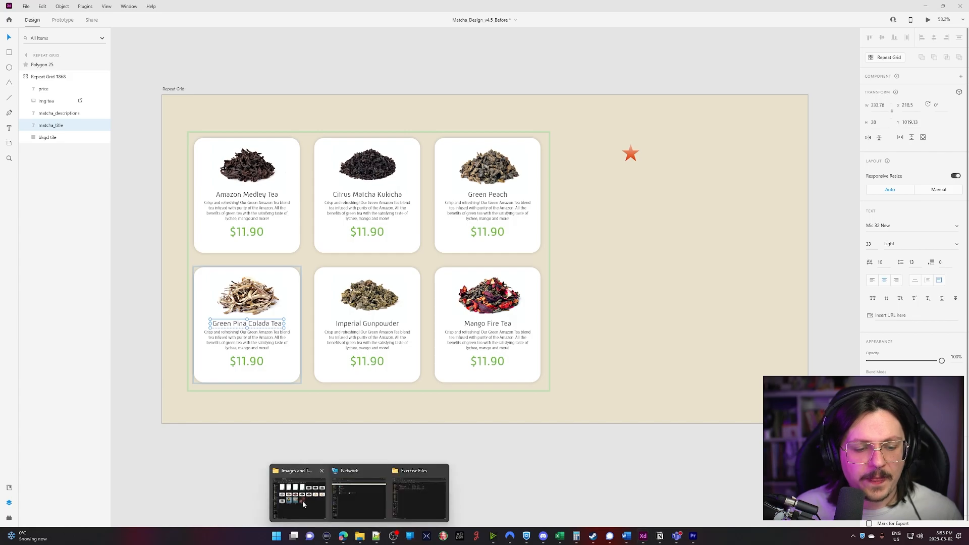
click(301, 501)
drag(661, 80, 819, 36)
drag(744, 116, 235, 235)
drag(677, 117, 270, 216)
mouse_move(608, 121)
mouse_down()
mouse_move(578, 158)
mouse_move(612, 139)
mouse_up()
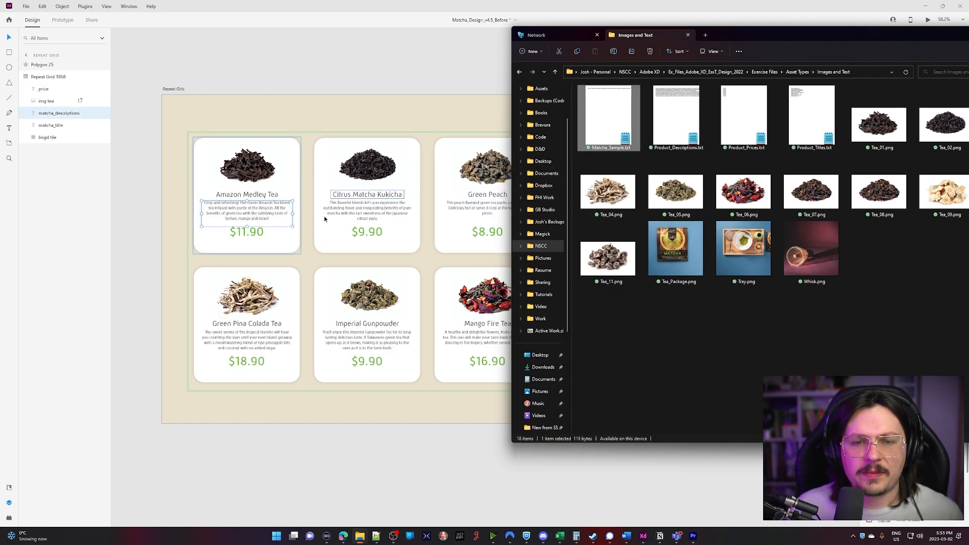
click(317, 410)
scroll(392, 377, up, 2)
scroll(391, 374, up, 5)
drag(391, 375, 480, 507)
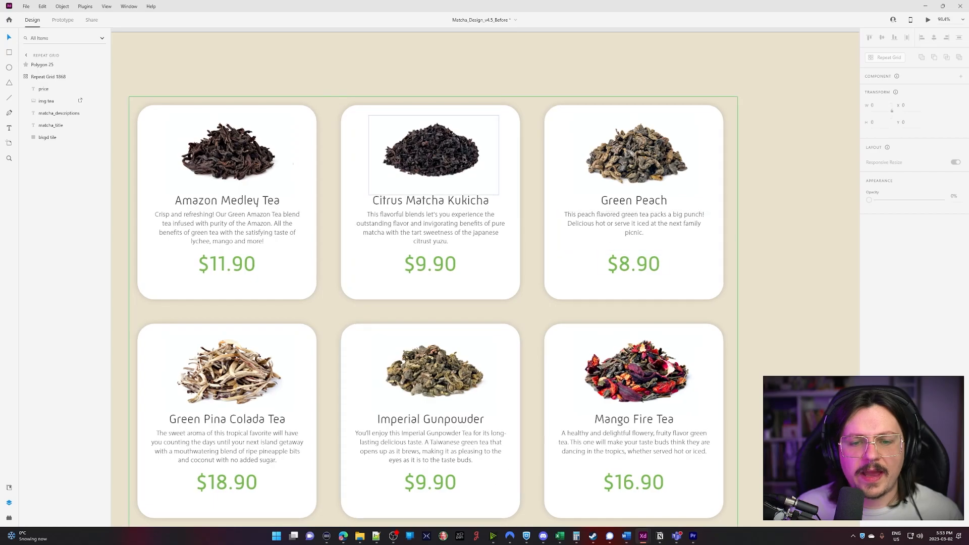
scroll(549, 283, down, 5)
drag(610, 310, 449, 212)
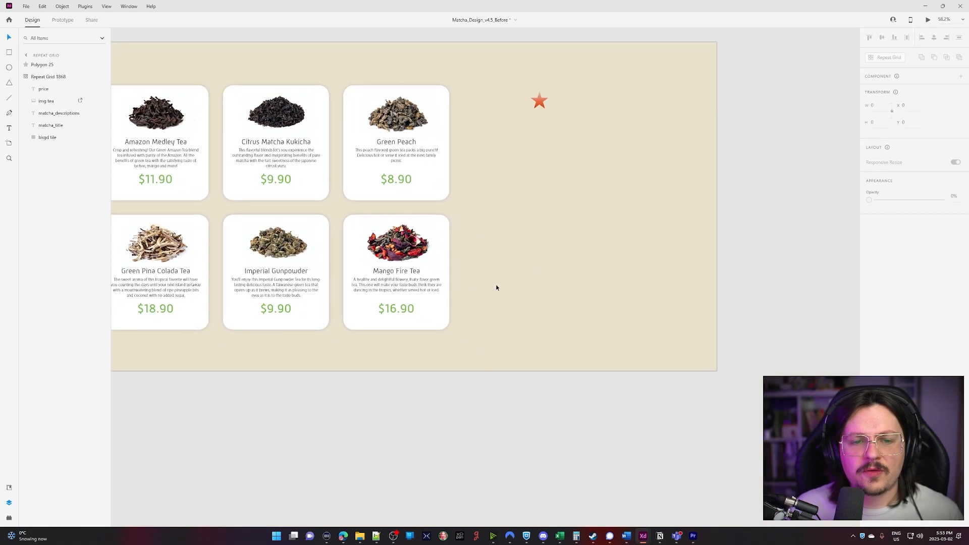
scroll(517, 329, down, 3)
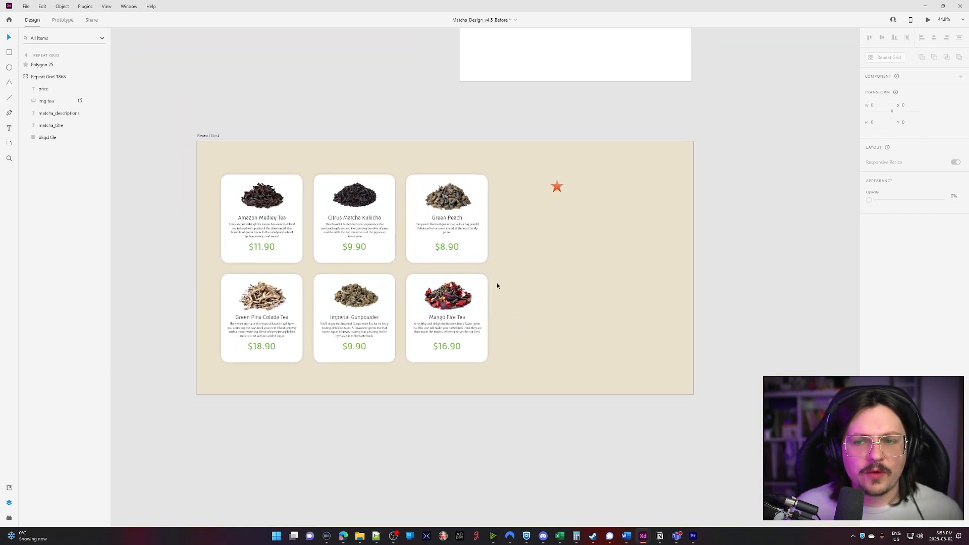
Increase the row and column gaps of the tea card grid so it measures 1672.76 by 1175.
click(435, 344)
scroll(418, 341, up, 3)
scroll(531, 308, left, 2)
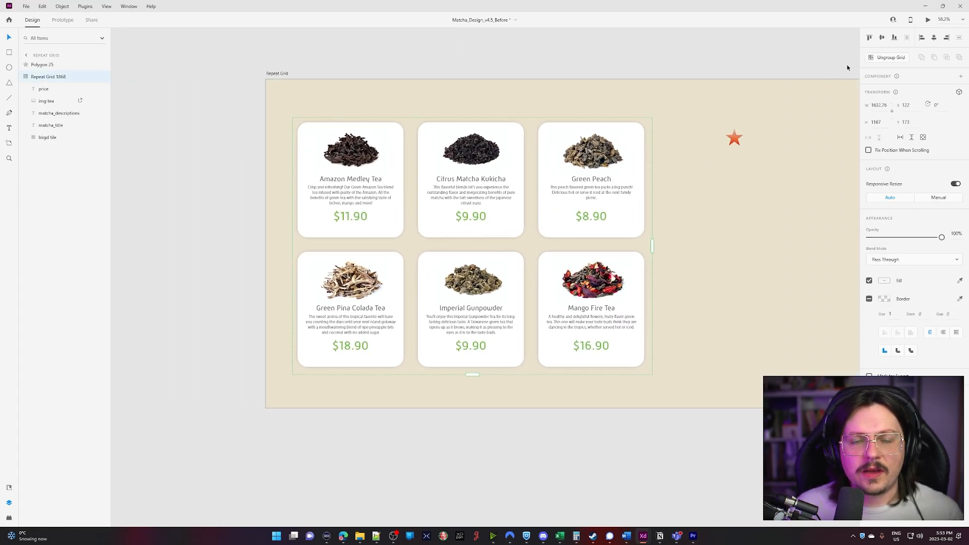
scroll(535, 245, up, 2)
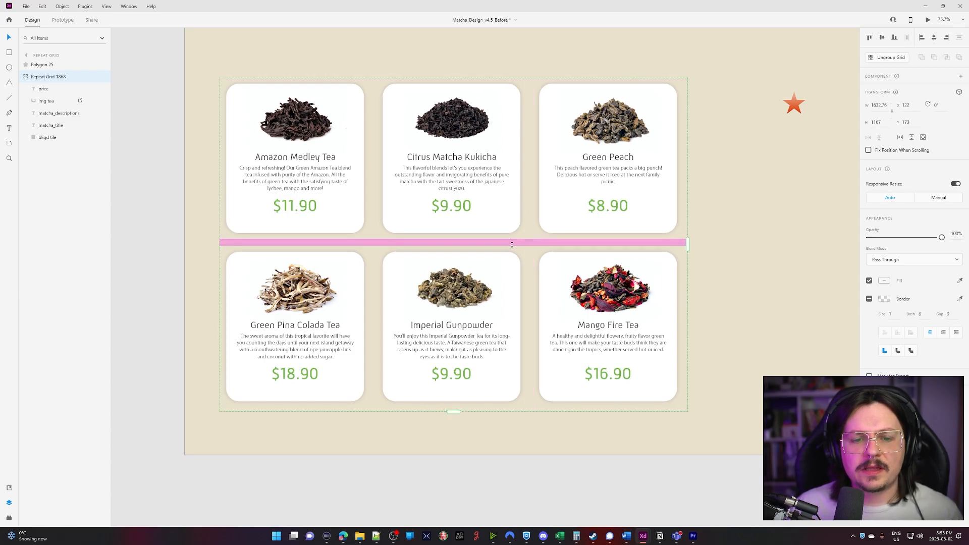
drag(530, 234, 551, 249)
click(223, 383)
click(626, 301)
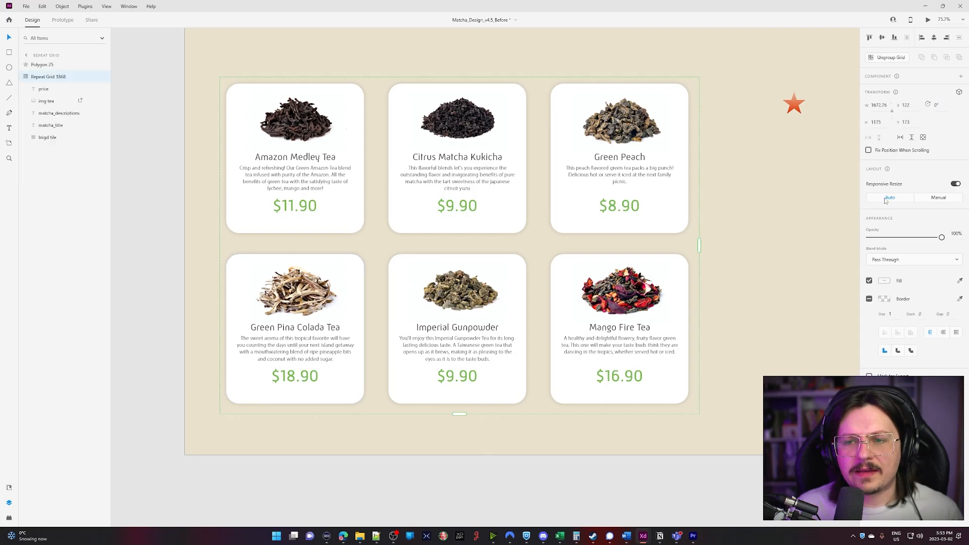
Ungroup the tea card repeat grid into separate card groups and deselect them.
click(893, 58)
click(827, 208)
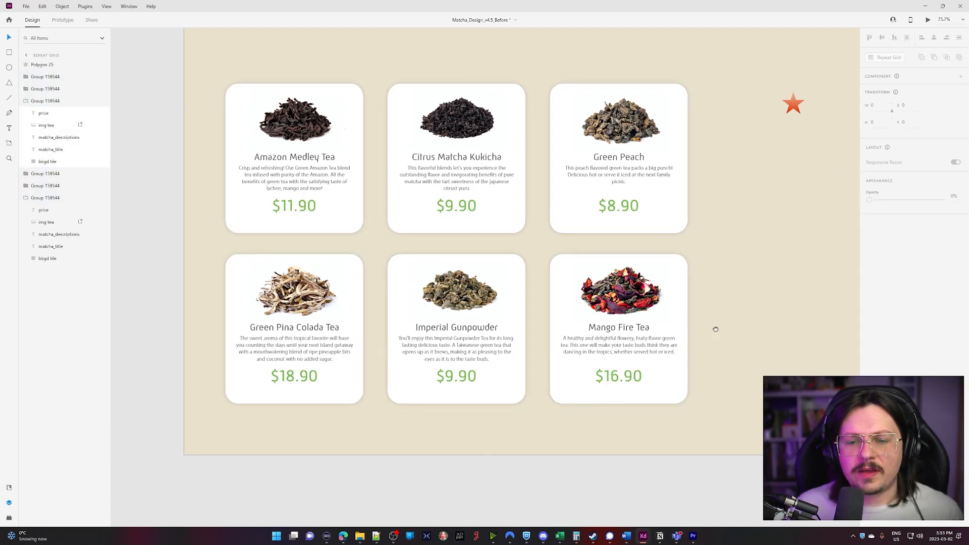
scroll(682, 329, right, 2)
scroll(586, 346, down, 3)
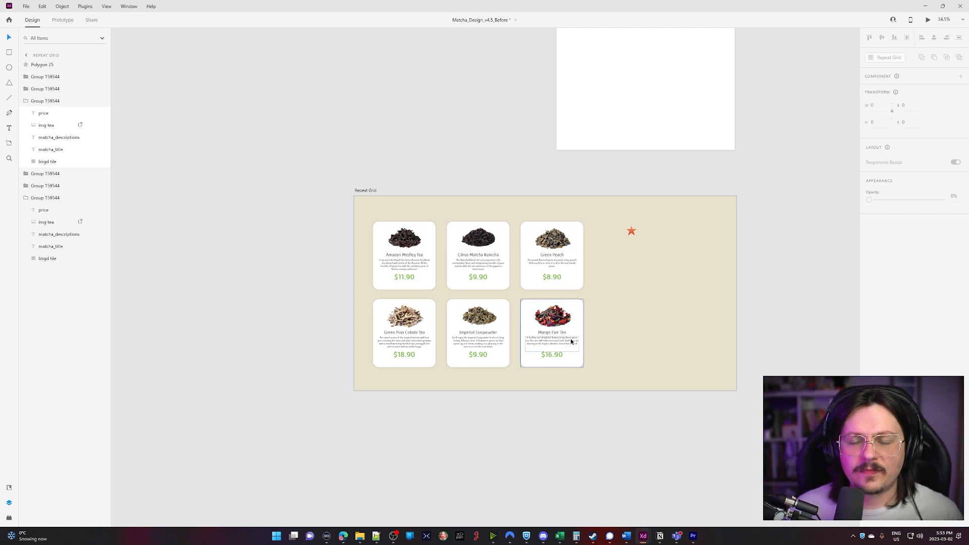
Browse the document's artboards and examine the buttons on the Components and Instances artboard.
key(alt+Tab)
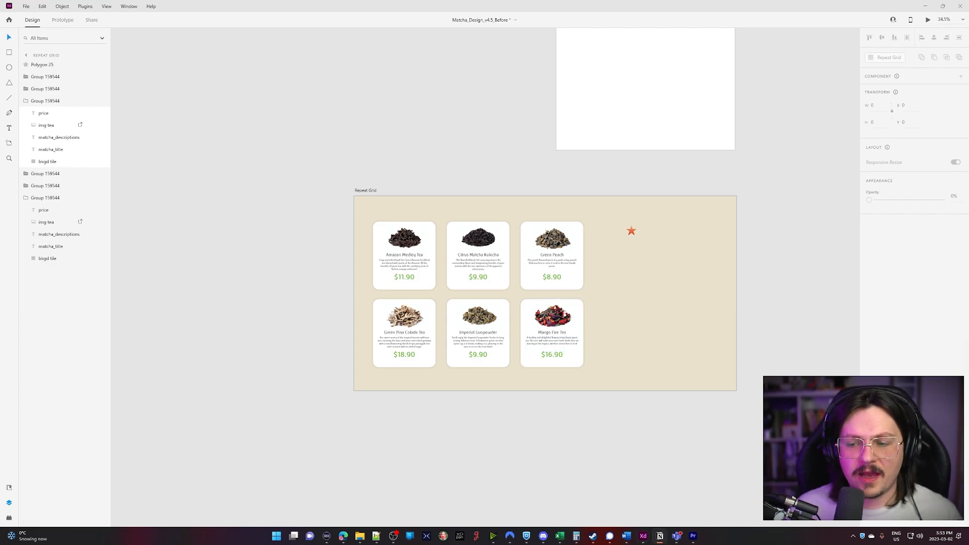
scroll(772, 334, down, 3)
drag(697, 237, 612, 316)
drag(820, 56, 345, 227)
drag(657, 327, 560, 475)
drag(588, 142, 588, 395)
drag(613, 56, 578, 307)
drag(535, 485, 764, 136)
drag(556, 223, 799, 206)
drag(646, 346, 646, 86)
drag(468, 474, 454, 251)
drag(818, 175, 320, 305)
scroll(410, 139, up, 9)
drag(491, 324, 584, 181)
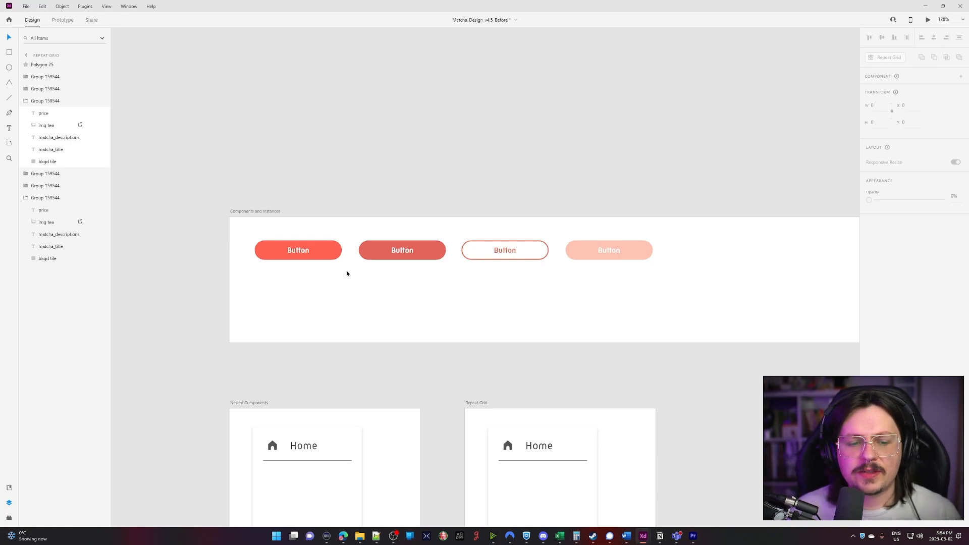
Find the Padding artboard in the Content-Aware section and examine its A Button element.
scroll(347, 274, down, 9)
drag(427, 305, 719, 223)
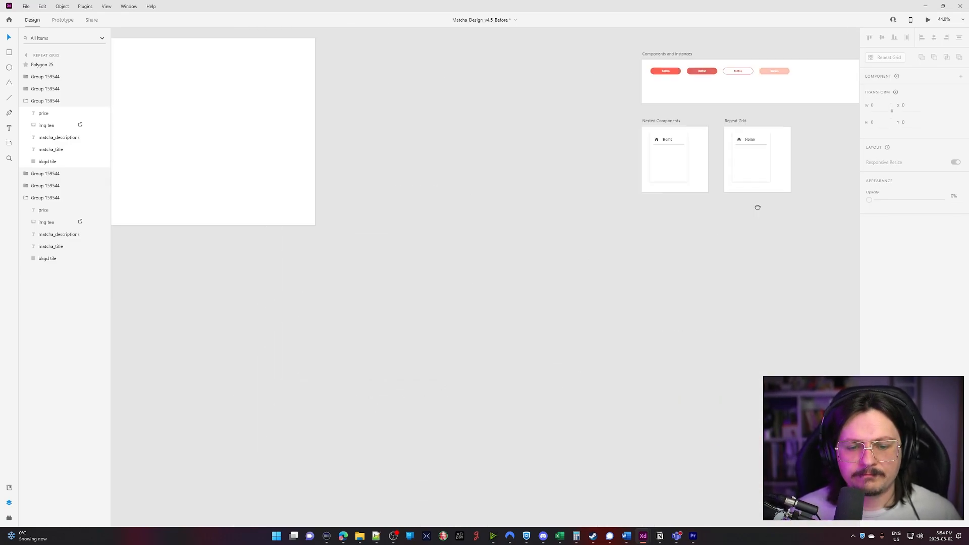
scroll(386, 310, down, 1)
drag(291, 316, 790, 175)
drag(488, 205, 504, 448)
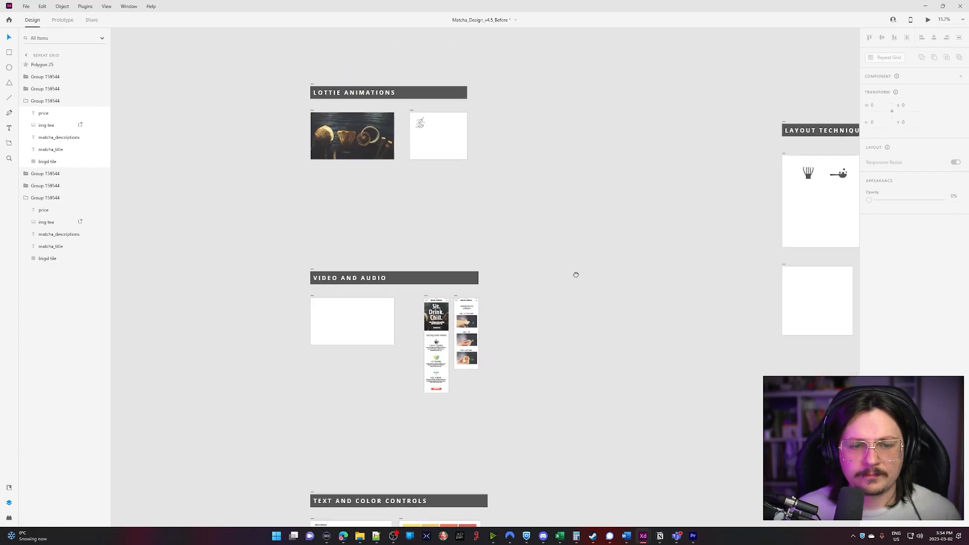
drag(627, 138, 511, 329)
drag(670, 242, 502, 123)
drag(696, 112, 454, 353)
drag(575, 137, 463, 326)
scroll(610, 117, up, 11)
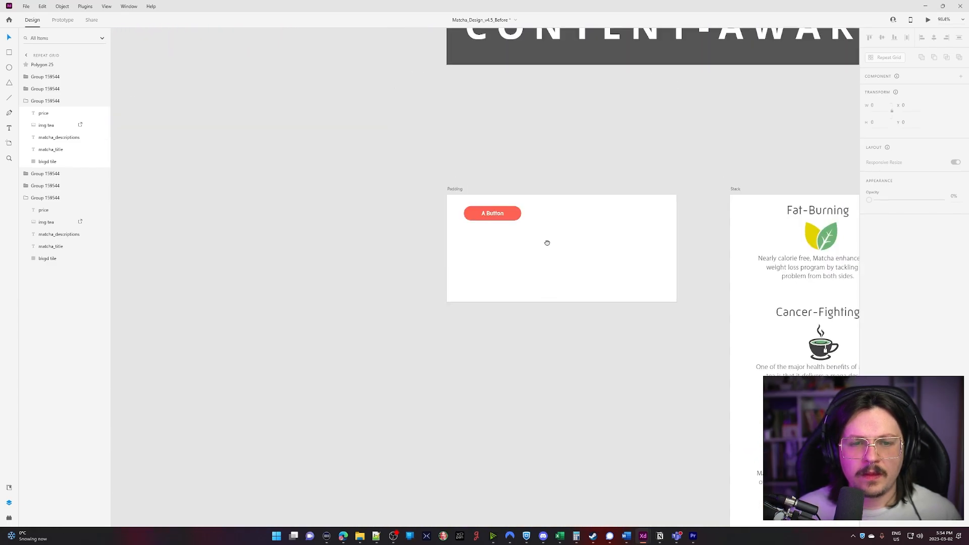
drag(608, 275, 537, 258)
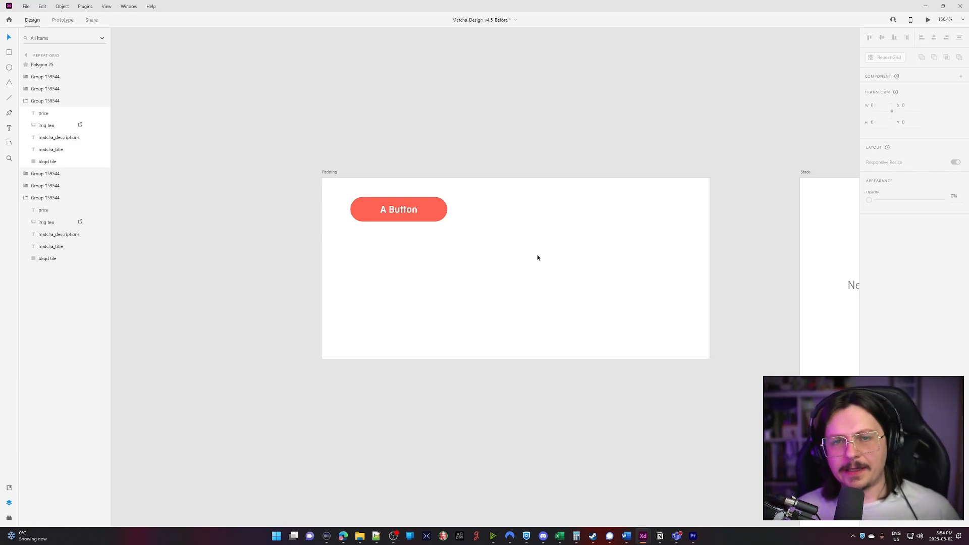
Duplicate the A Button element on the Padding artboard twice to make a vertical column of three.
click(418, 217)
drag(417, 217, 438, 286)
click(466, 328)
scroll(375, 298, up, 3)
Replace the middle button's label with a longer text beginning "A lot more text than you'd" and deselect it.
click(419, 209)
double_click(419, 208)
double_click(419, 207)
text(A )
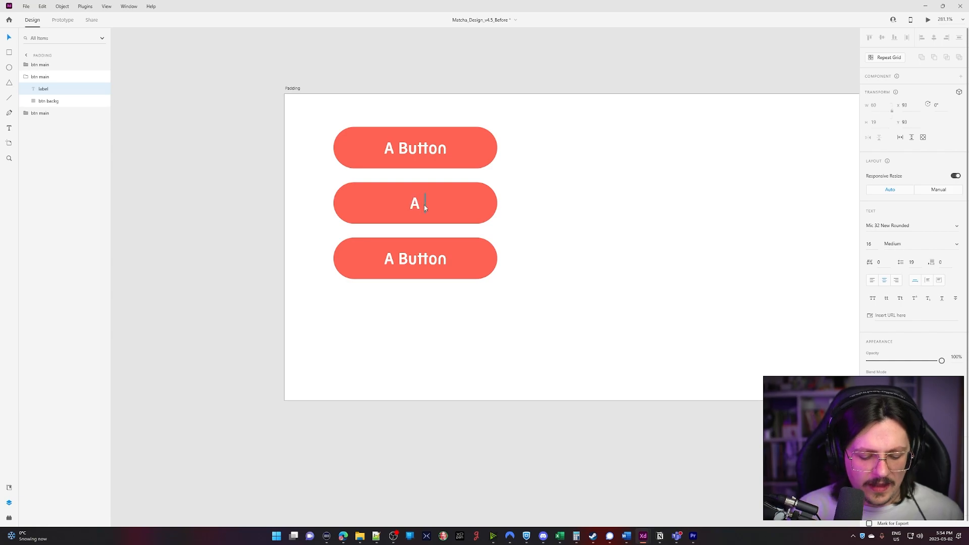
text(lot more text than)
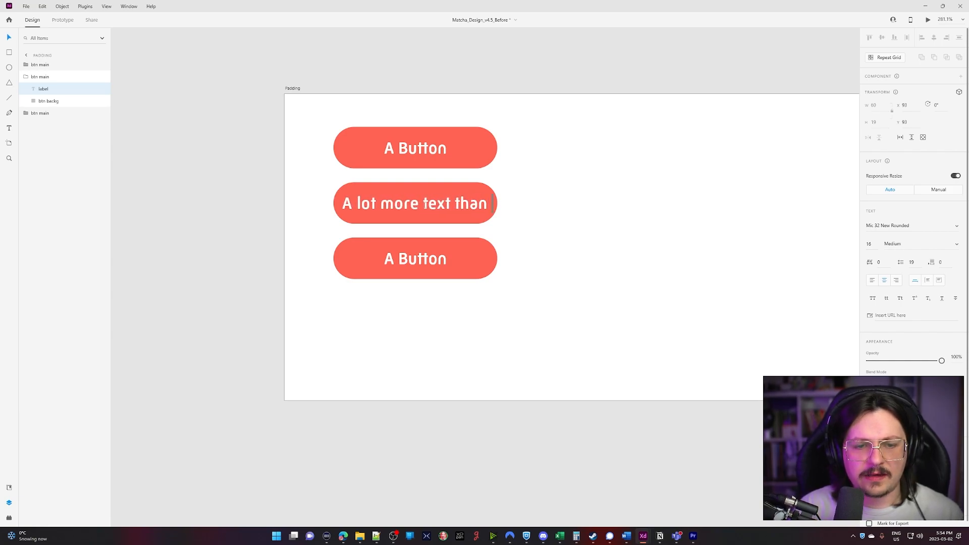
text( you 'd expe)
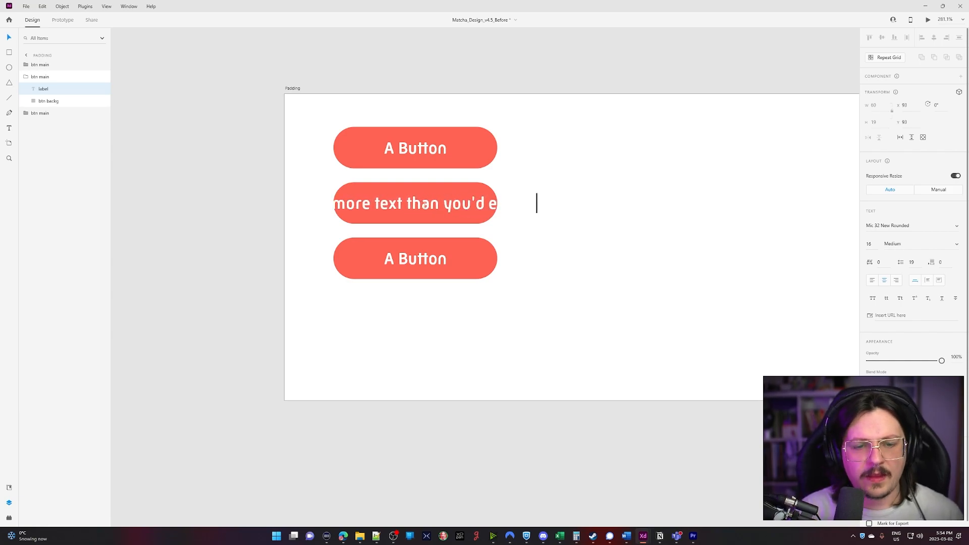
key(Escape)
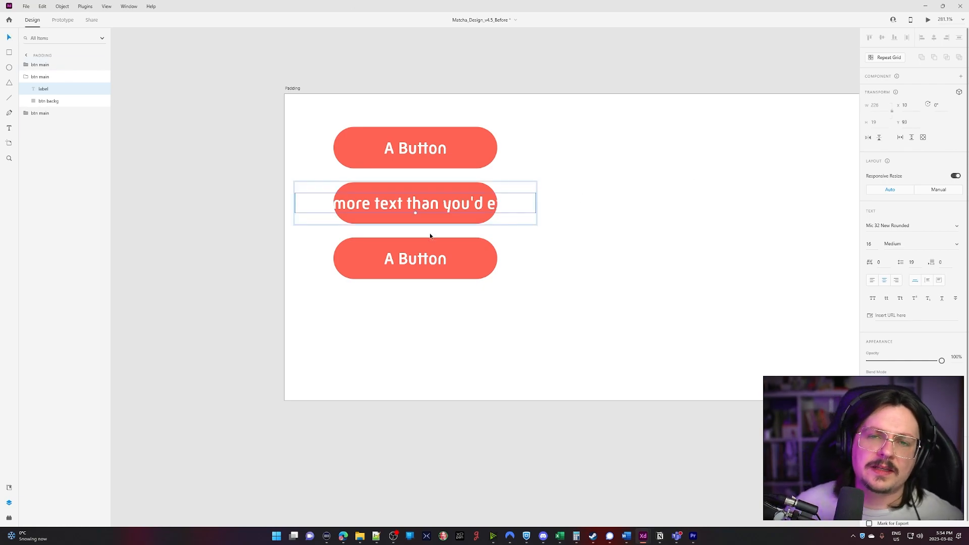
click(521, 322)
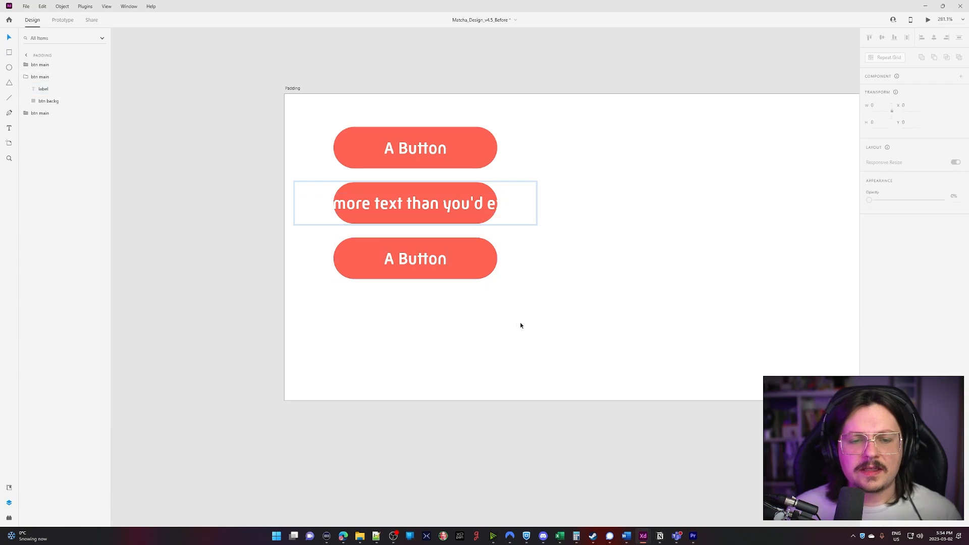
Widen the middle button's red background towards the right to try to fit its longer label.
click(474, 214)
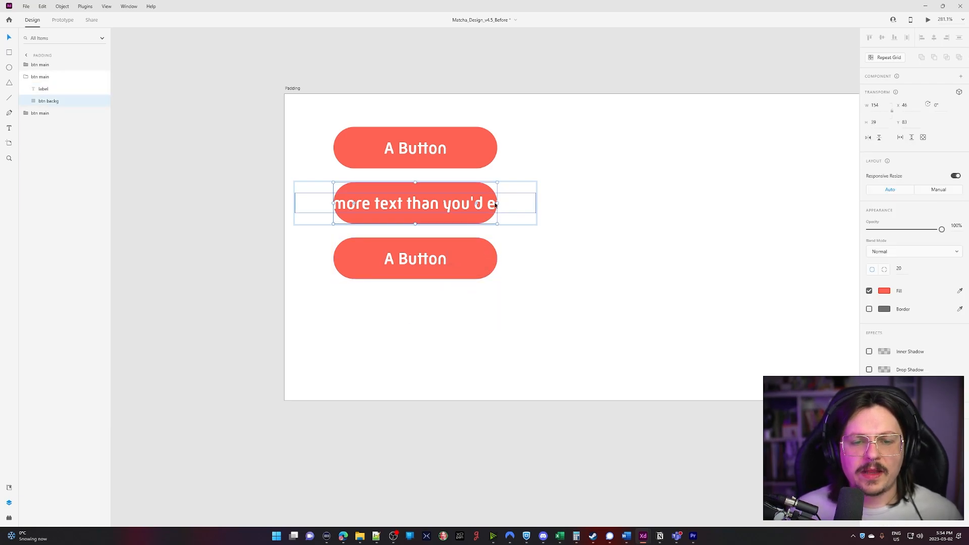
drag(496, 204, 565, 205)
click(488, 388)
Undo the middle button's background and label edits and both duplications of the A Button.
key(ctrl+z)
key(ctrl+z)
key(ctrl+z)
key(ctrl+z)
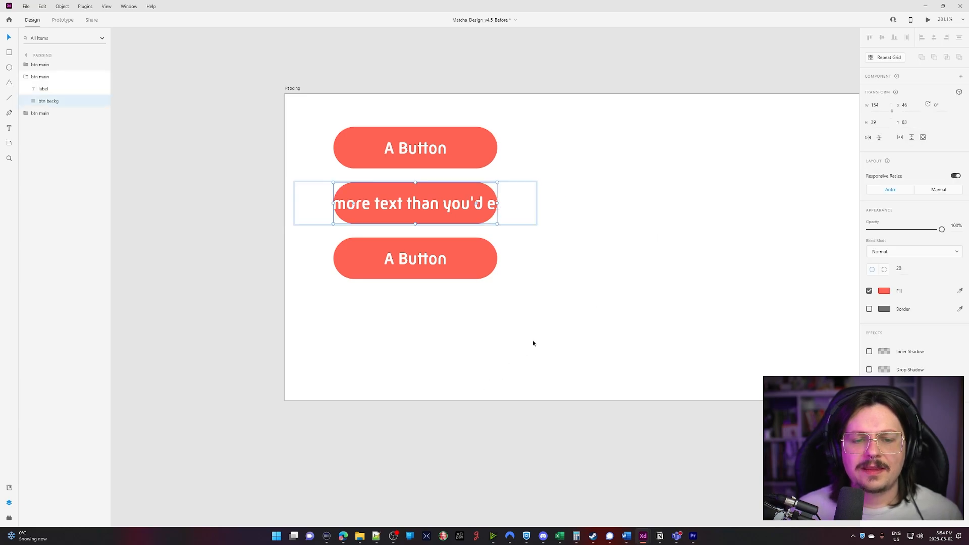
drag(524, 345, 398, 393)
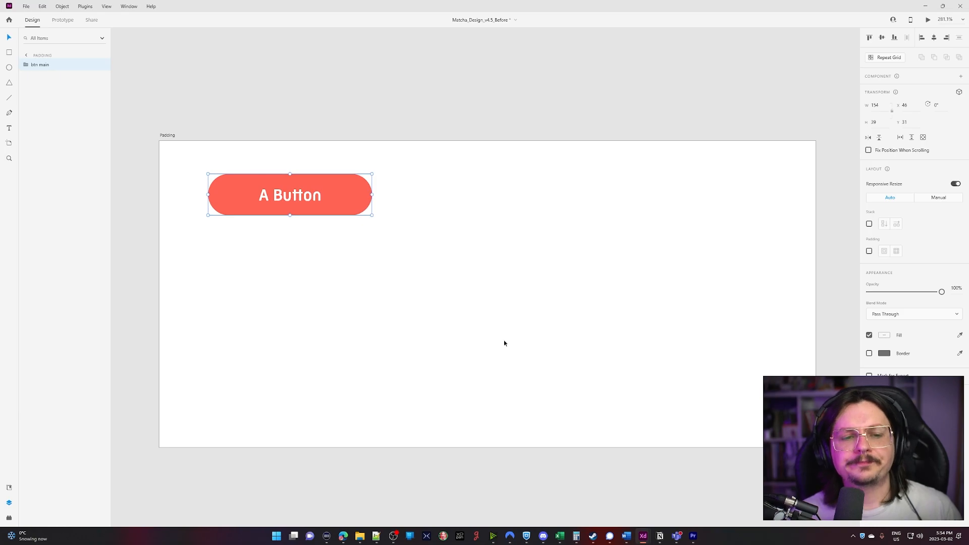
Duplicate the A Button to the right of the original on the Padding artboard.
drag(346, 199, 533, 198)
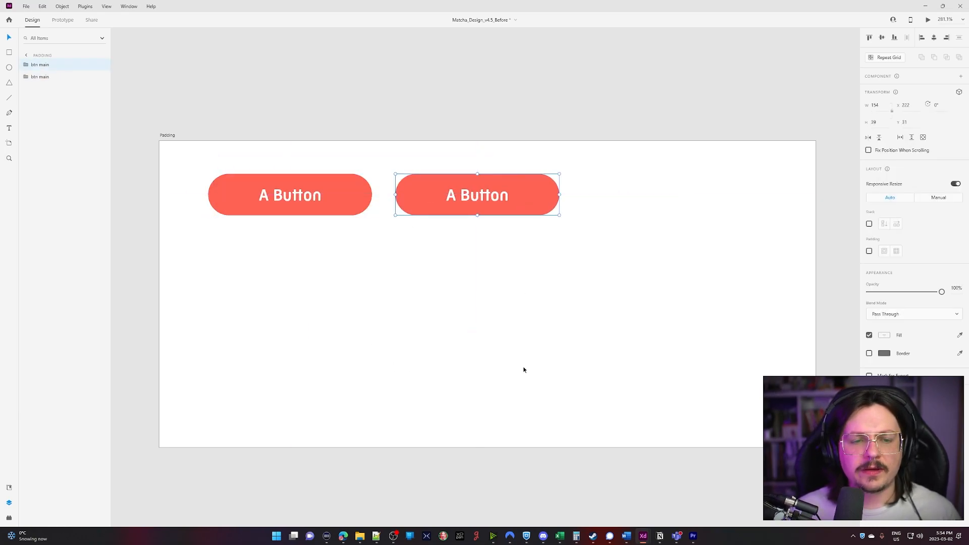
click(520, 353)
drag(530, 316, 463, 191)
drag(520, 277, 476, 174)
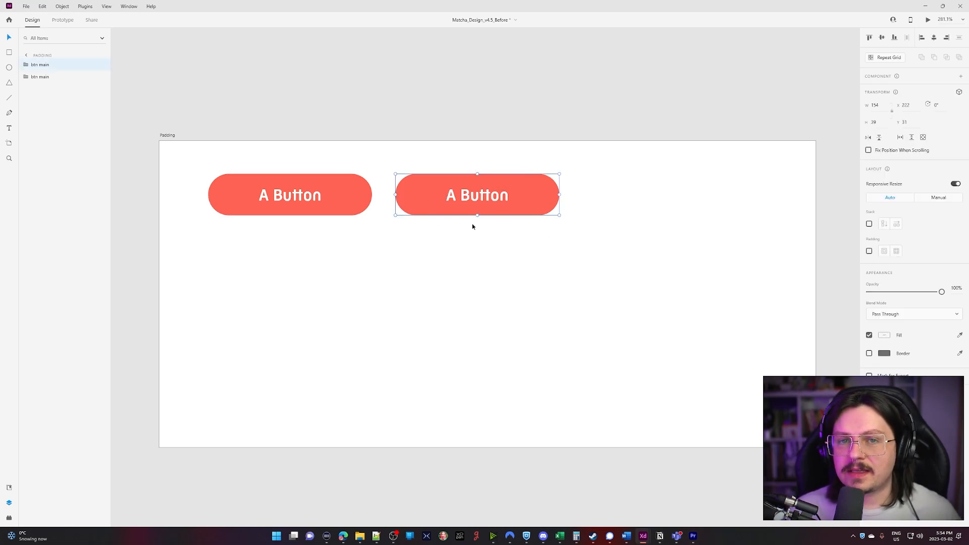
Turn on padding for the duplicated A Button and set its right and left padding to 30.
click(869, 251)
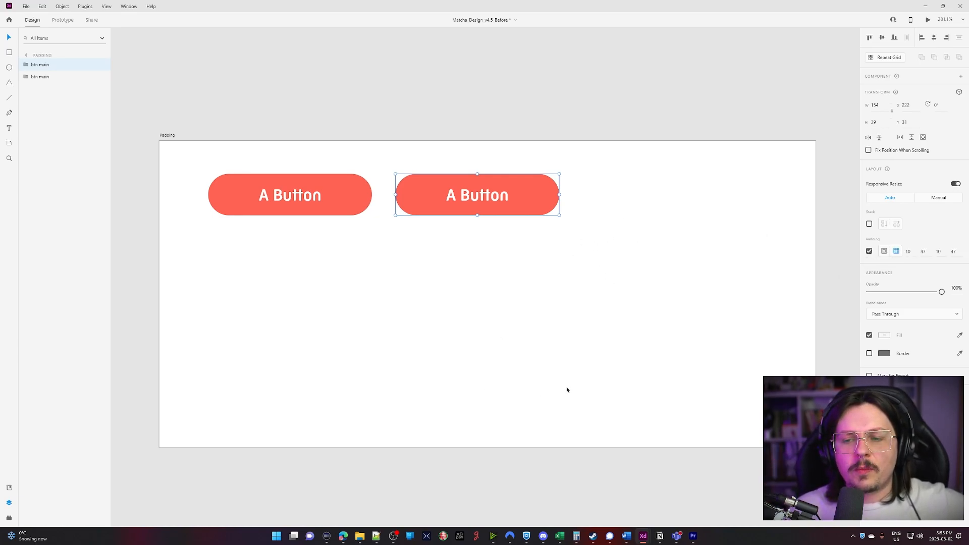
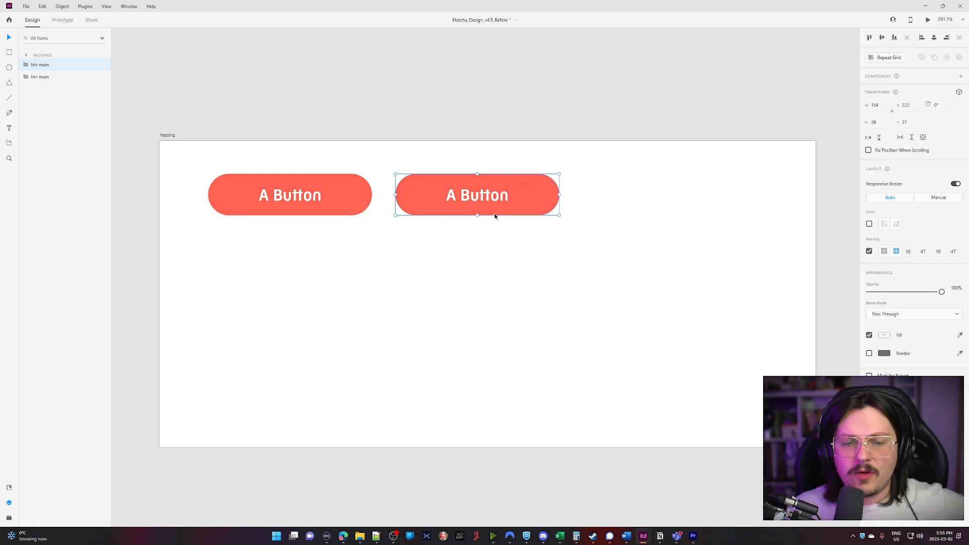
click(927, 251)
text(30)
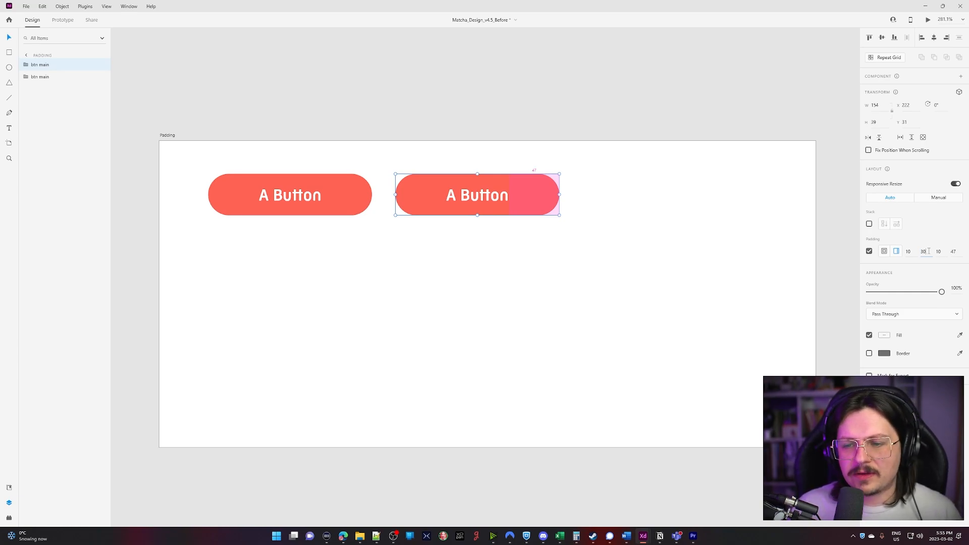
key(Tab)
key(Tab)
text(30)
key(Tab)
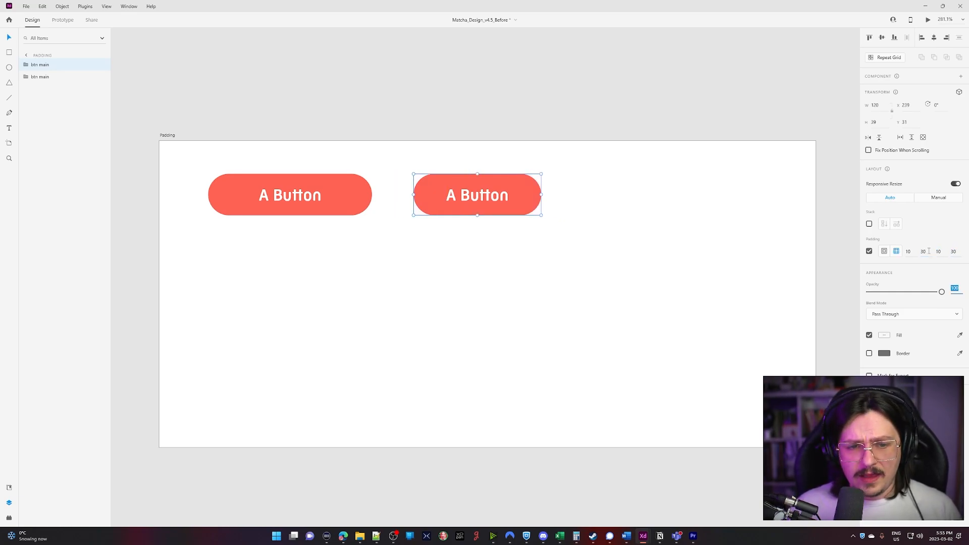
click(543, 251)
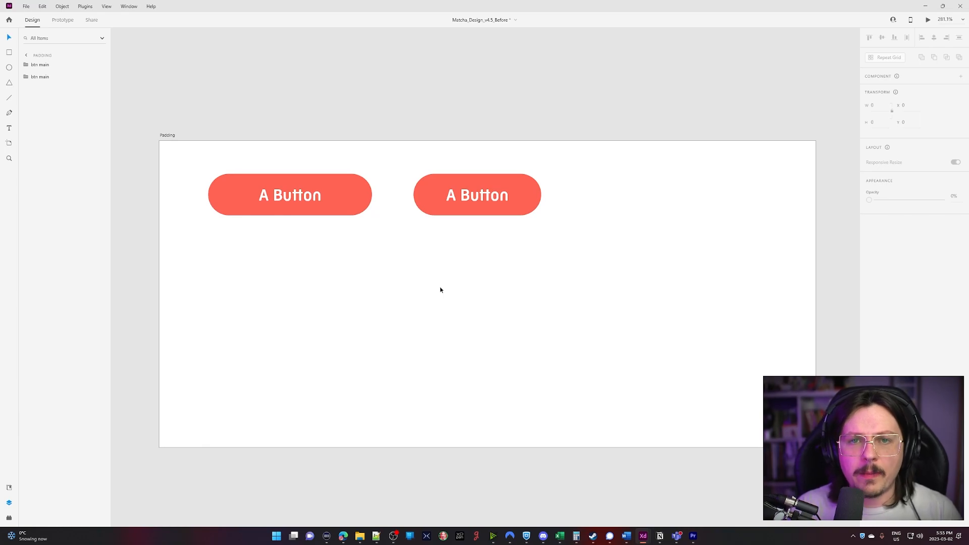
Duplicate the padded button directly below itself and change the copy's label to "Too much text for a button?".
drag(505, 202, 510, 253)
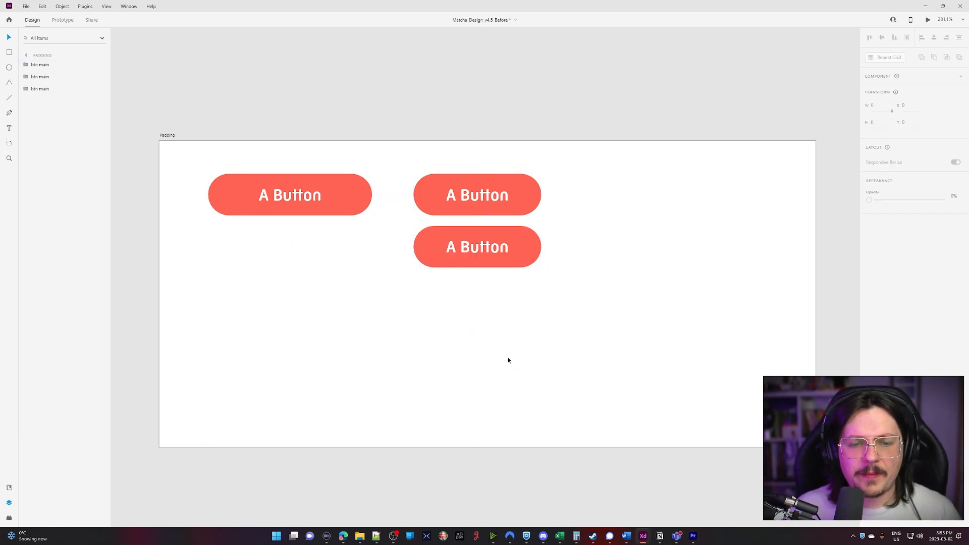
double_click(490, 249)
double_click(490, 250)
text(Too much tex)
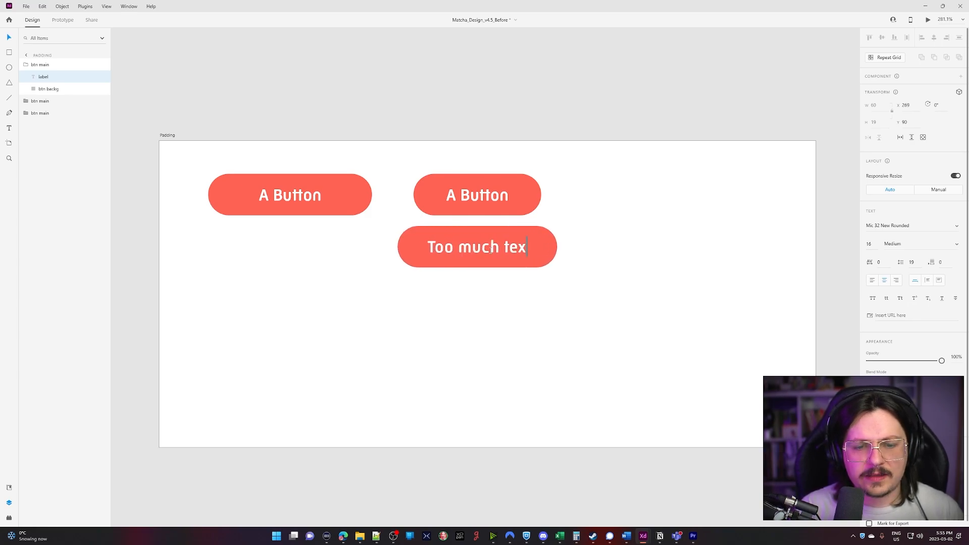
text(t for a button?)
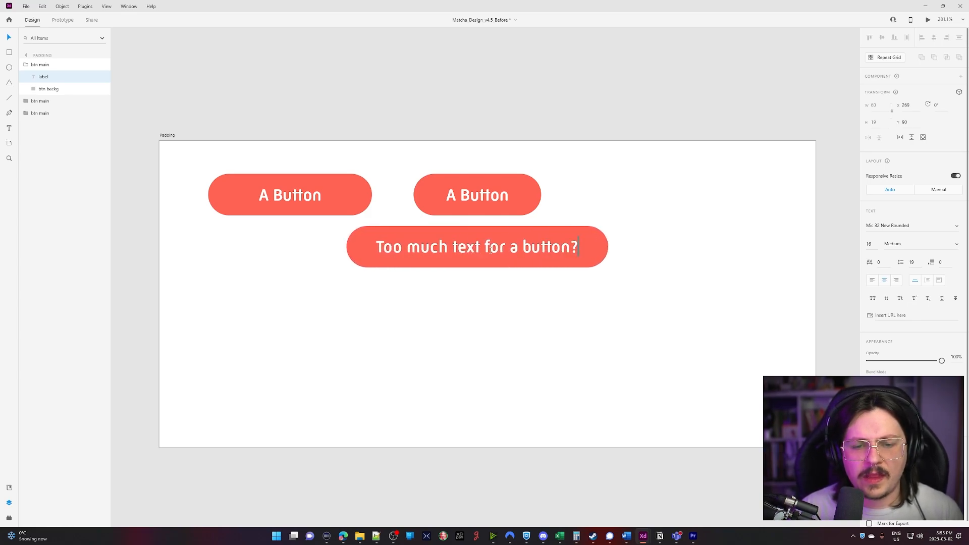
key(Escape)
key(Escape)
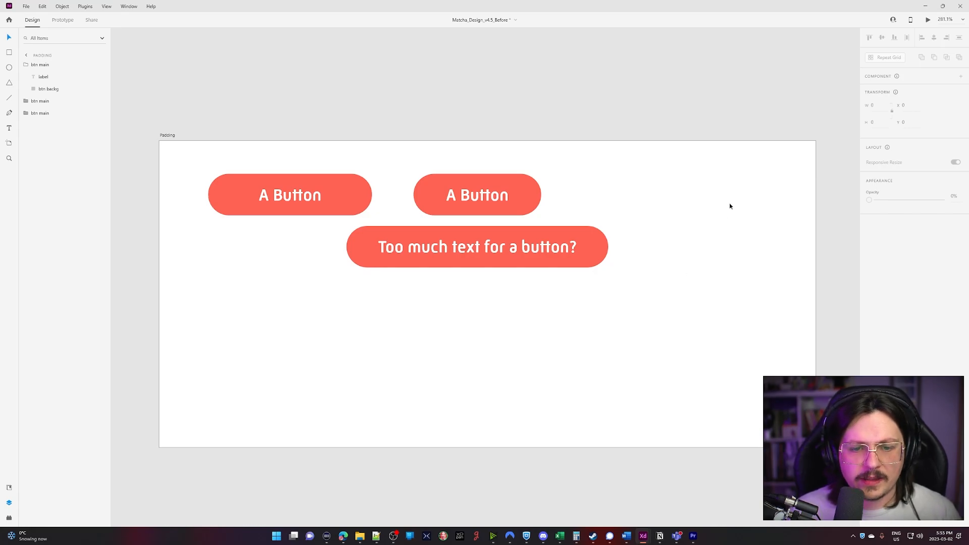
Delete the Responsive Resize Tablet artboard.
scroll(721, 222, down, 4)
drag(718, 227, 226, 147)
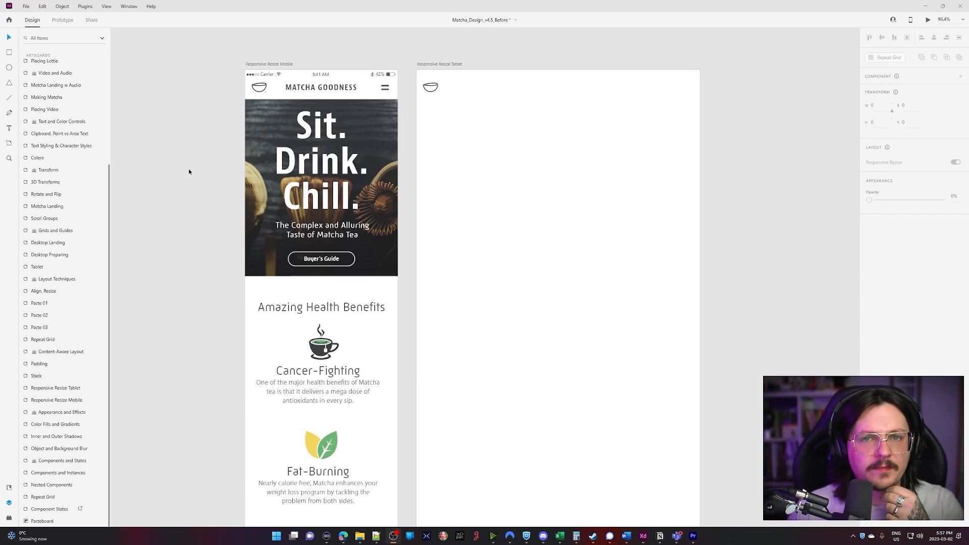
click(453, 64)
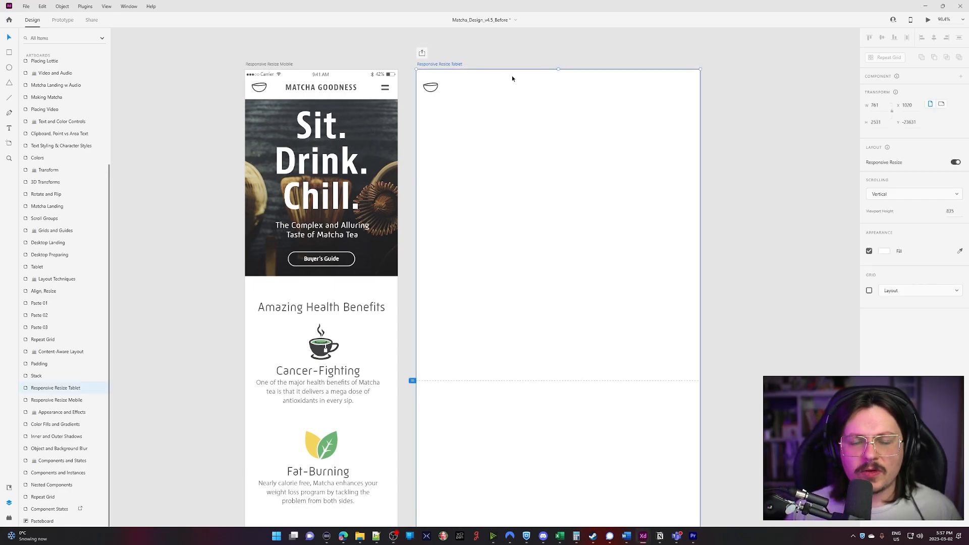
click(883, 105)
double_click(883, 105)
key(BackSpace)
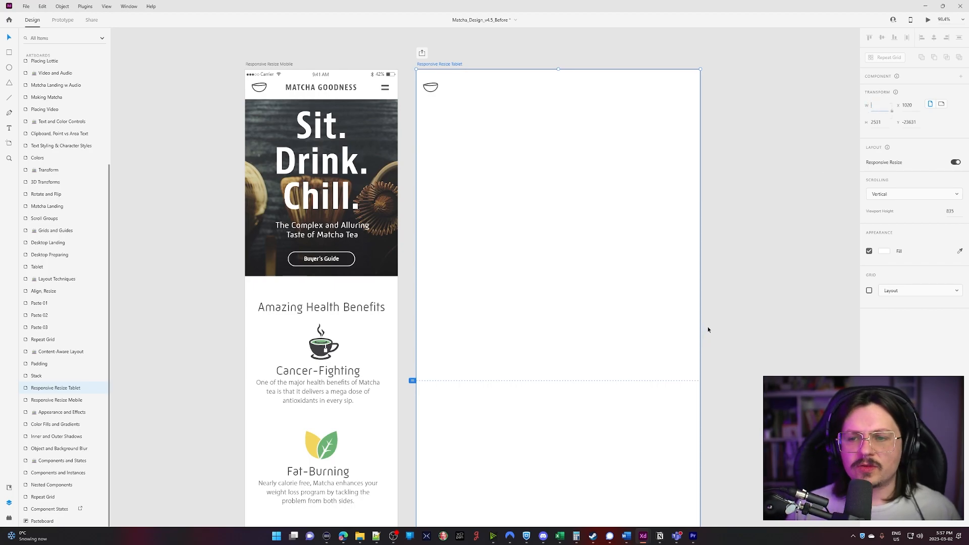
key(Escape)
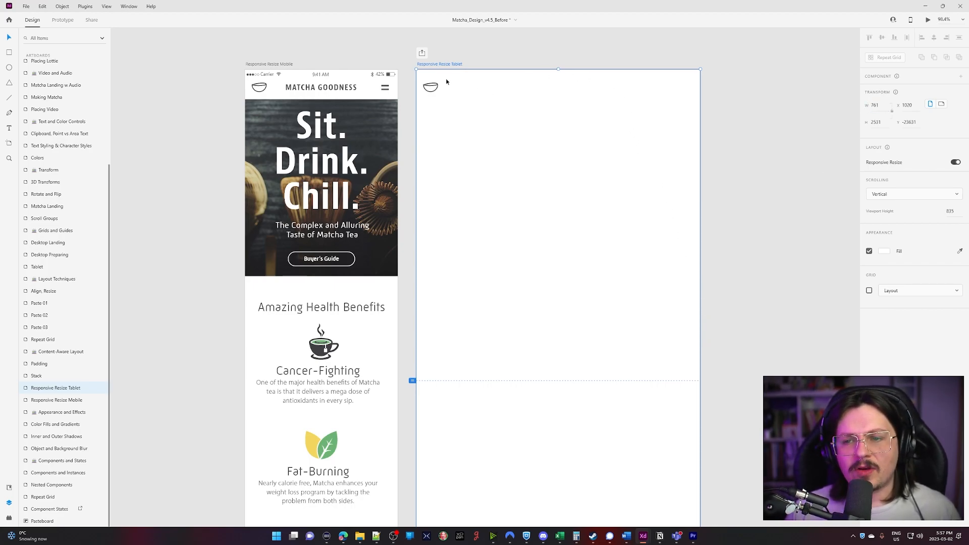
key(Delete)
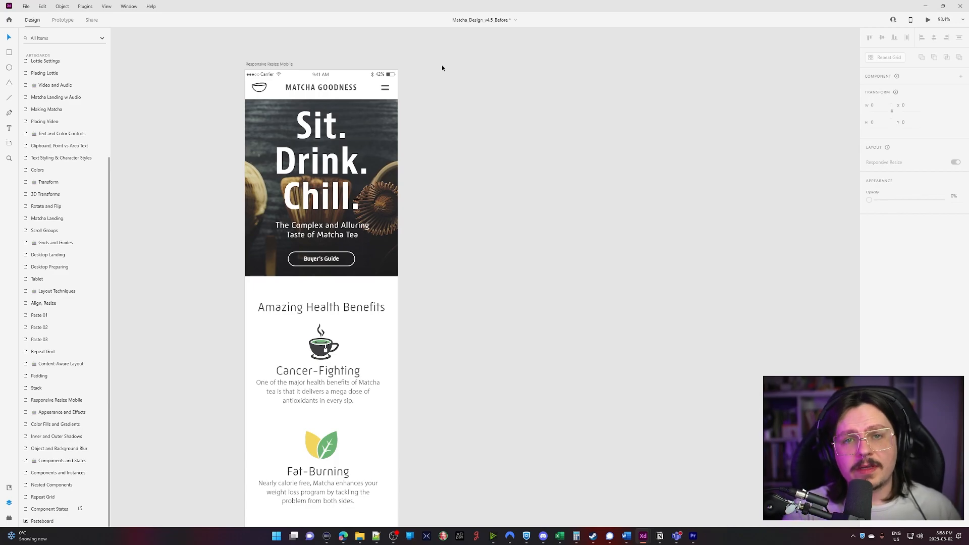
Duplicate the Responsive Resize Mobile artboard to the right of the original, leaving a gap between them.
drag(276, 64, 552, 61)
click(765, 175)
drag(736, 243, 504, 155)
scroll(580, 222, down, 1)
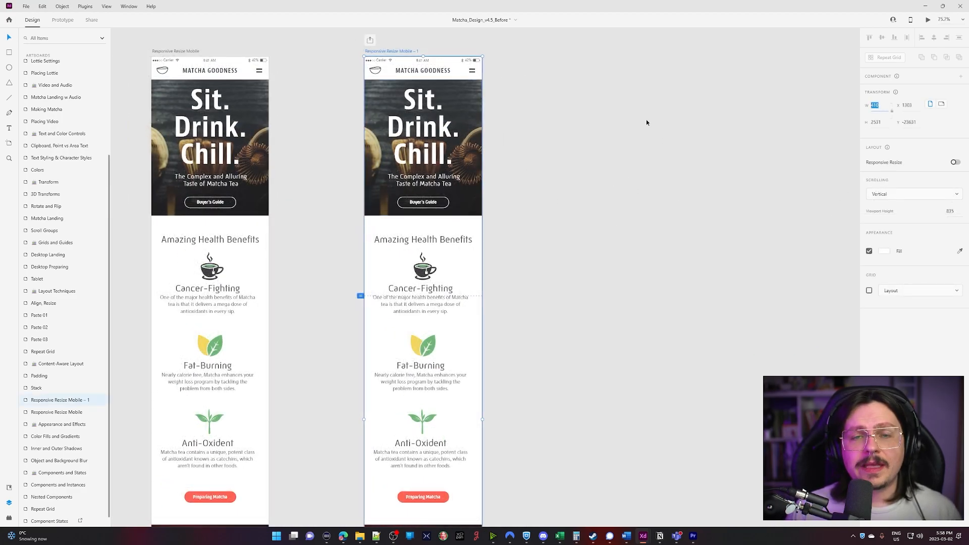
Enable Responsive Resize on the duplicated mobile artboard and set its width to 761.
click(954, 163)
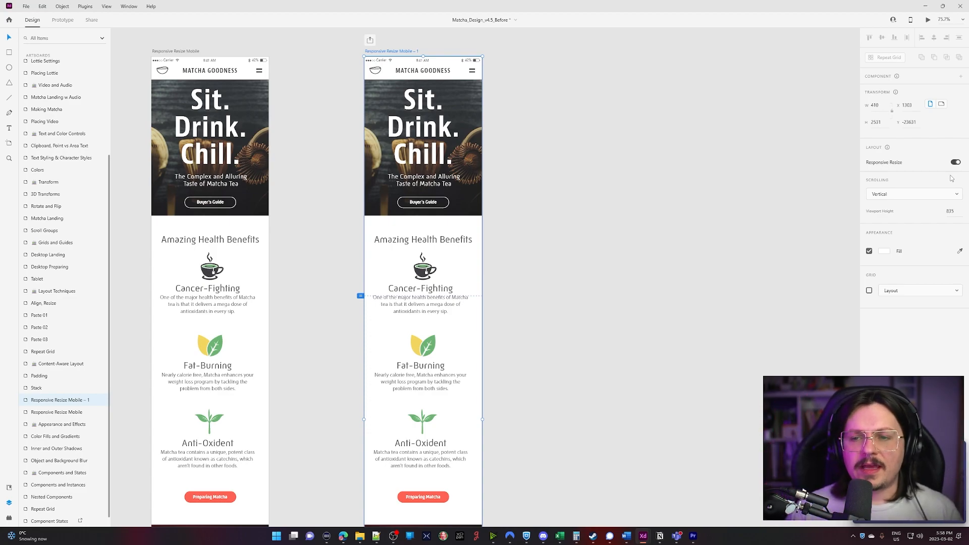
drag(881, 105, 862, 105)
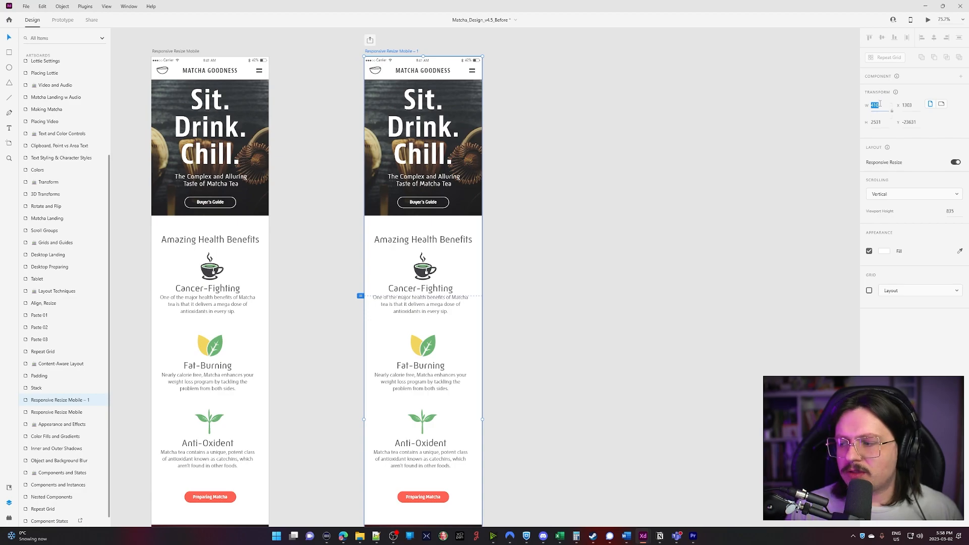
text(761)
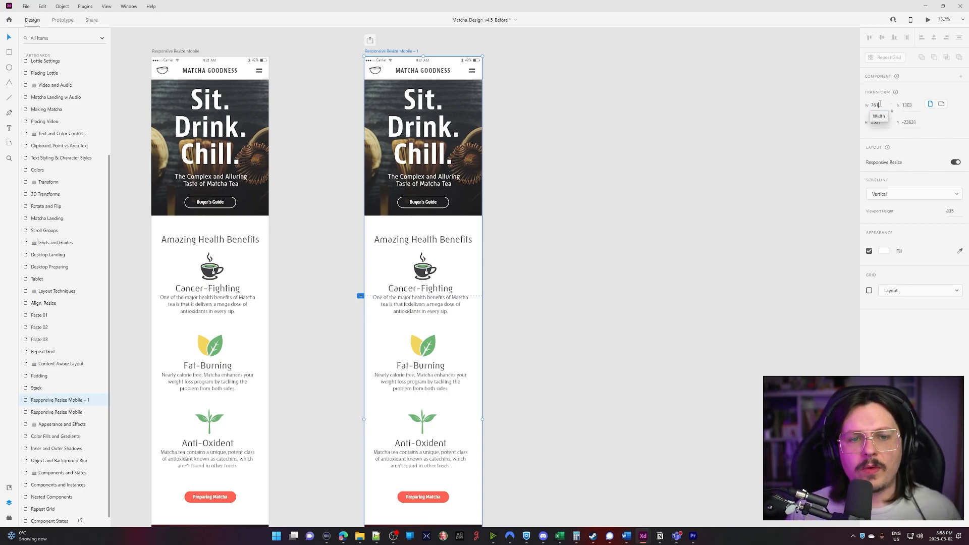
key(Return)
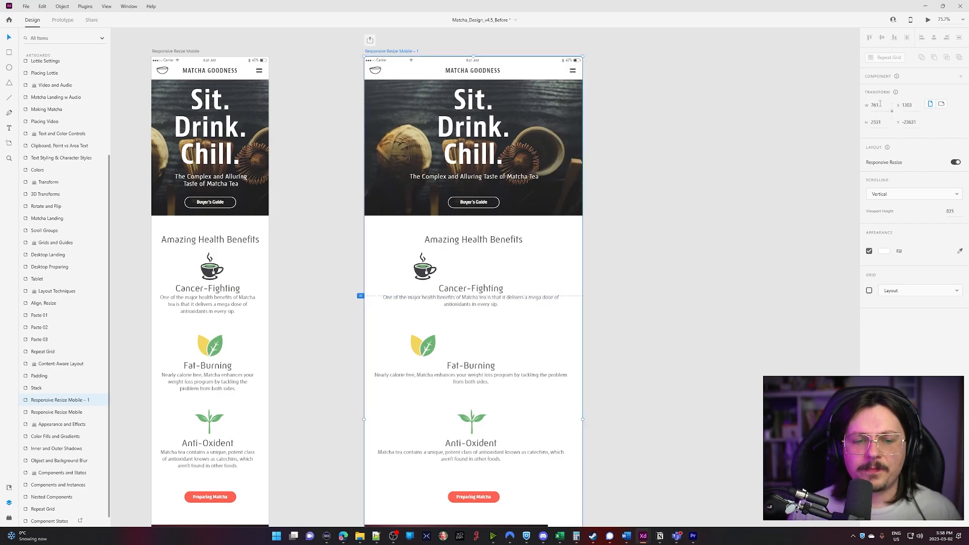
click(662, 189)
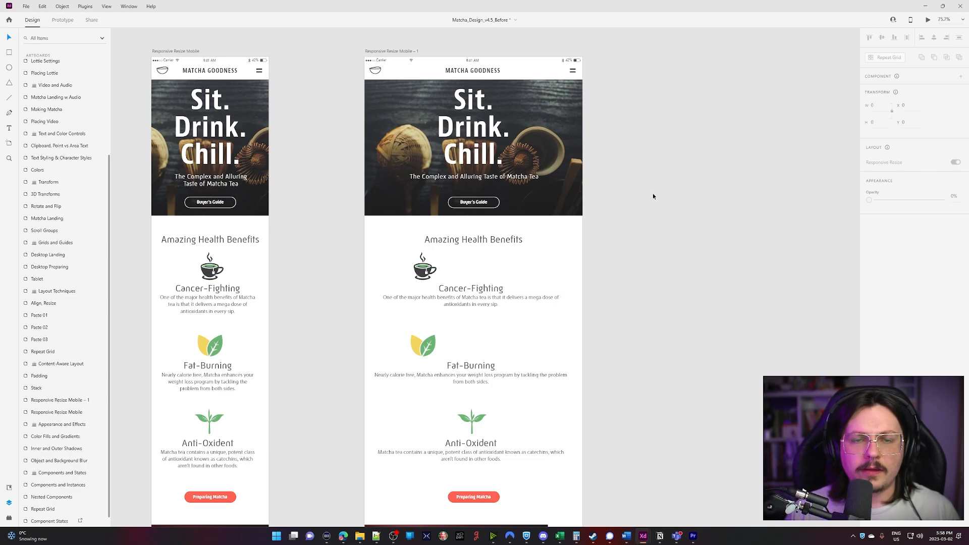
Examine the widened artboard's layout from header to footer, comparing its icons, text and Organic banner with the original mobile artboard.
scroll(653, 199, down, 5)
scroll(653, 203, up, 6)
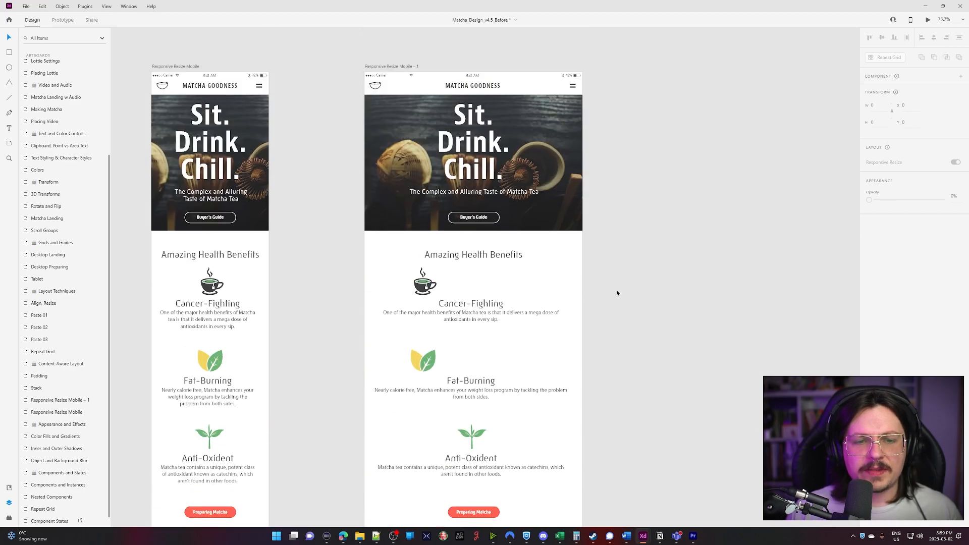
scroll(616, 293, down, 1)
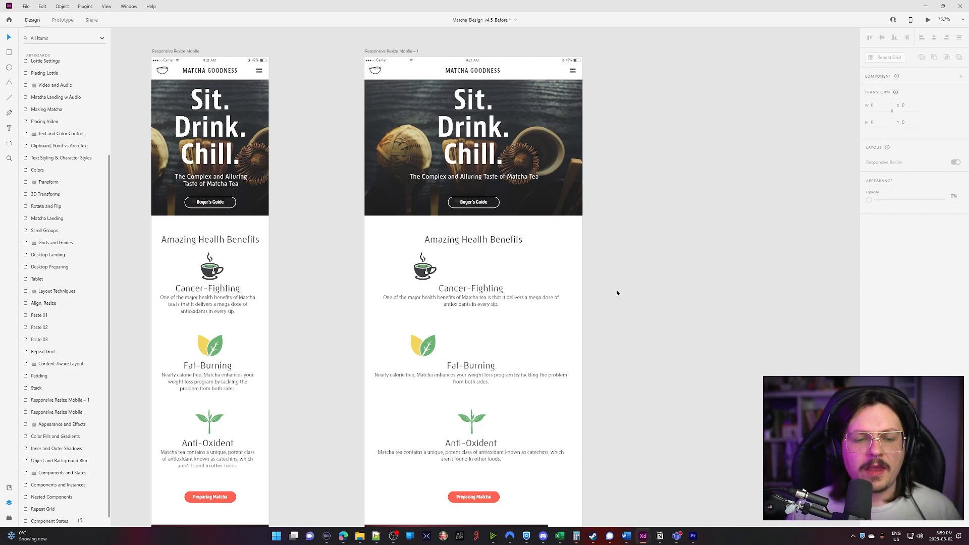
click(425, 268)
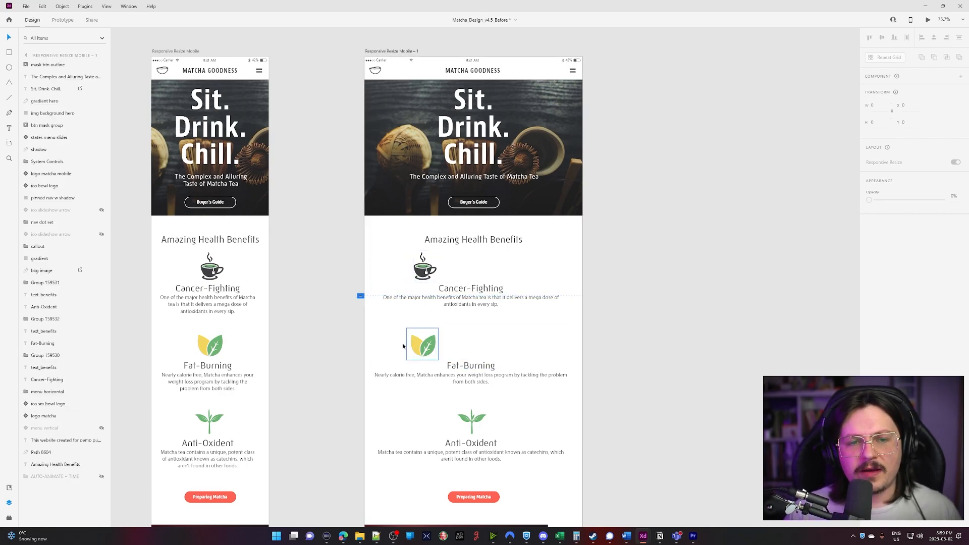
scroll(589, 374, down, 3)
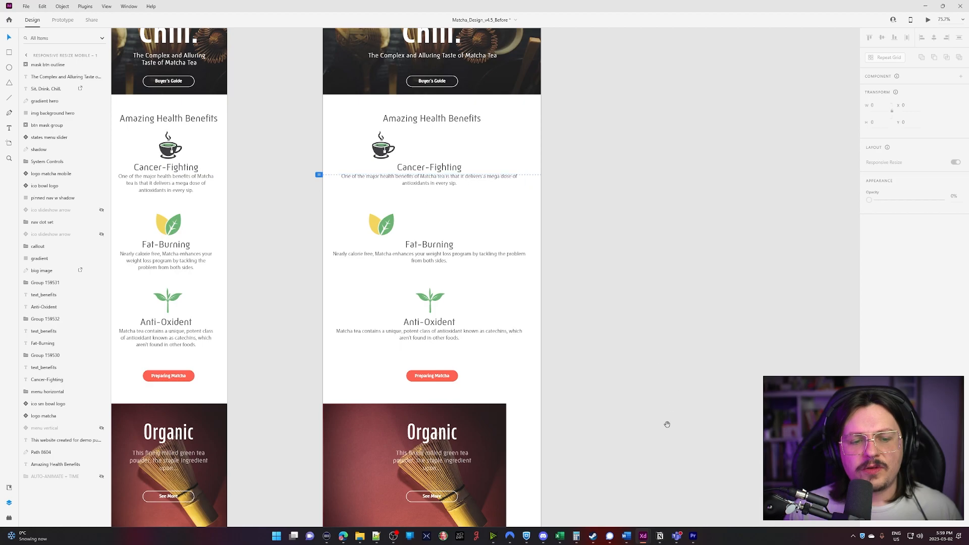
scroll(671, 415, down, 4)
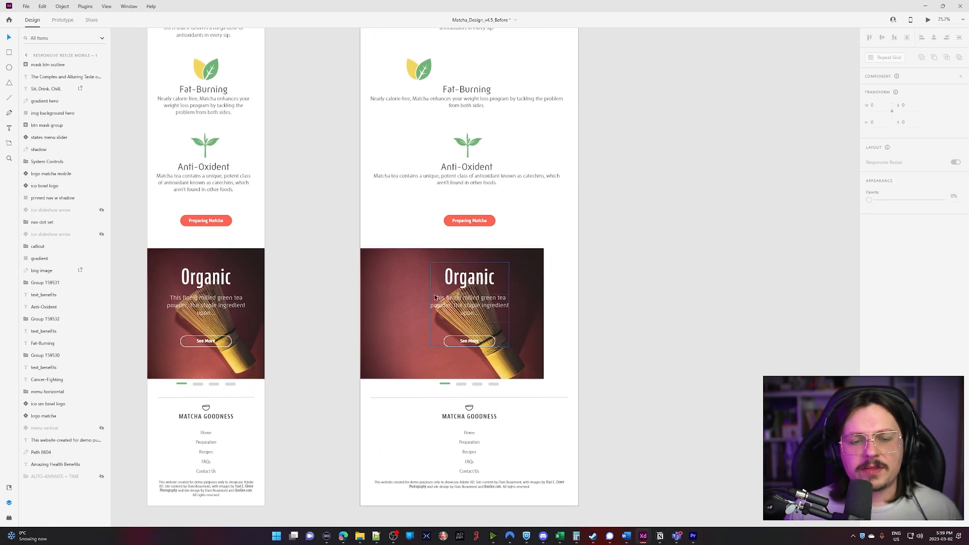
Undo the widening of the duplicated Responsive Resize Mobile artboard.
drag(602, 307, 635, 360)
drag(645, 203, 621, 310)
drag(573, 180, 532, 244)
key(ctrl+z)
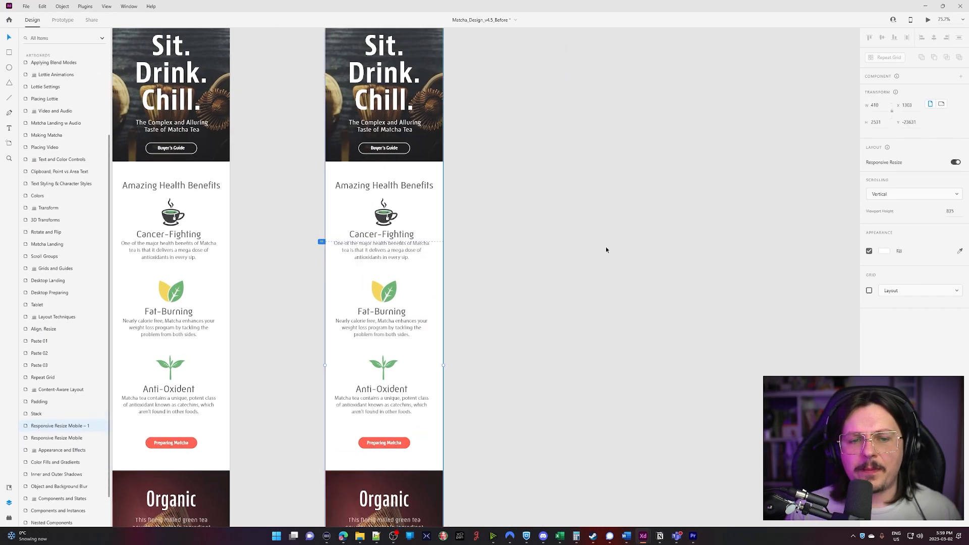
Set responsive resize to Auto for the Cancer-Fighting cup icon and the Fat-Burning leaf icon on the duplicated artboard.
scroll(606, 250, up, 5)
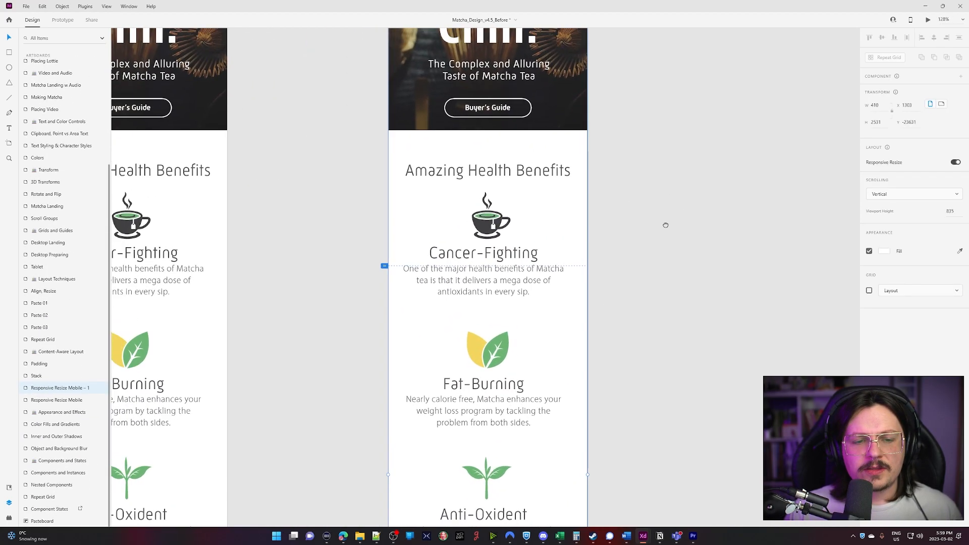
drag(666, 225, 676, 277)
click(500, 273)
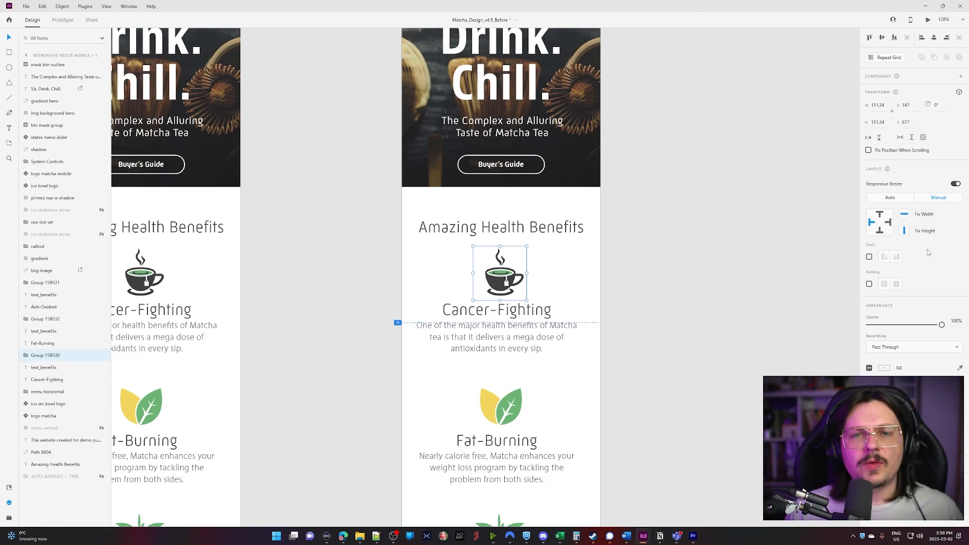
click(897, 201)
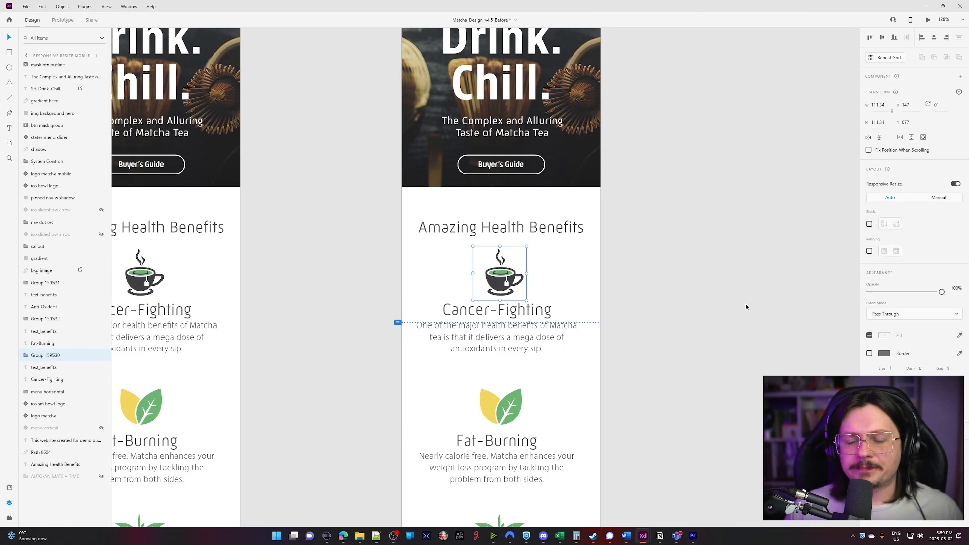
click(509, 406)
click(902, 202)
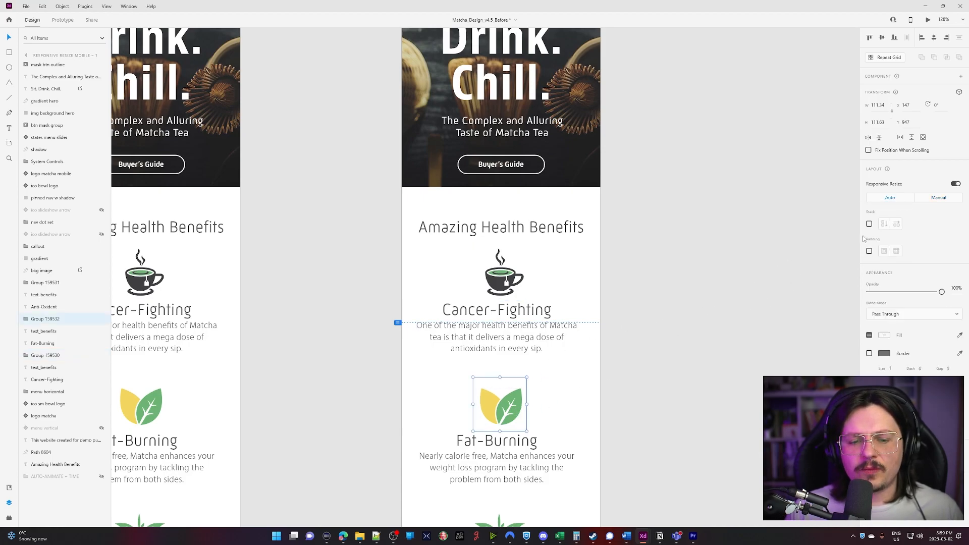
Set the duplicated Responsive Resize Mobile artboard's width to 761.
scroll(663, 425, down, 2)
scroll(628, 340, down, 5)
drag(705, 371, 551, 255)
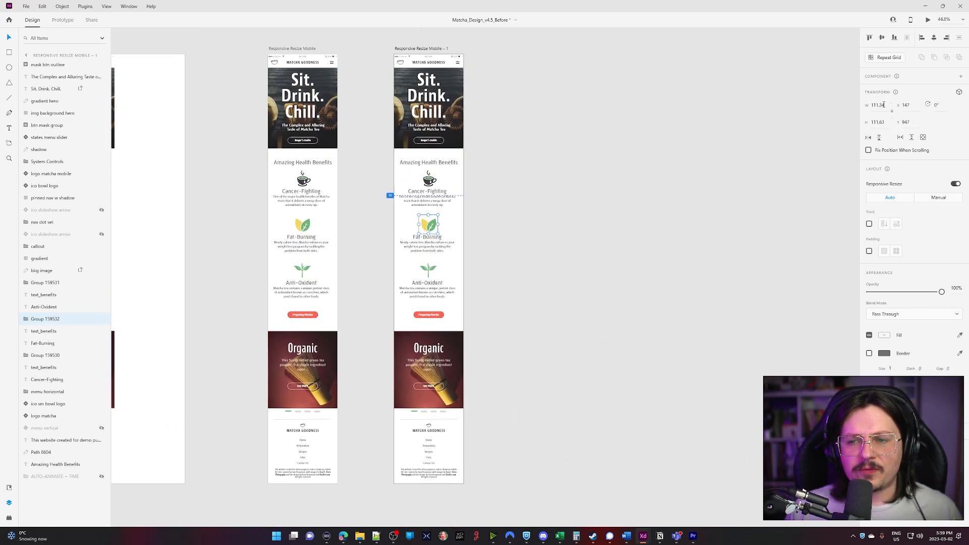
click(423, 48)
click(886, 109)
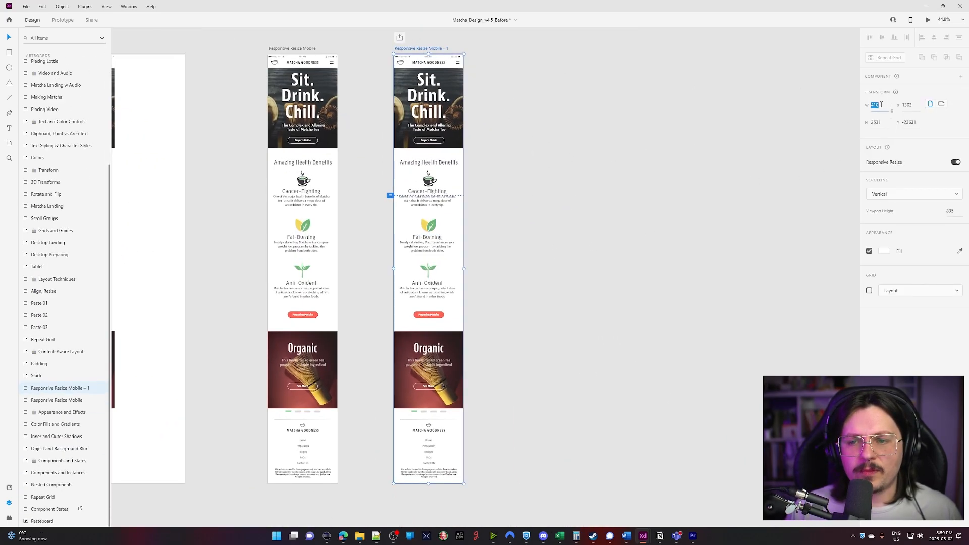
text(76)
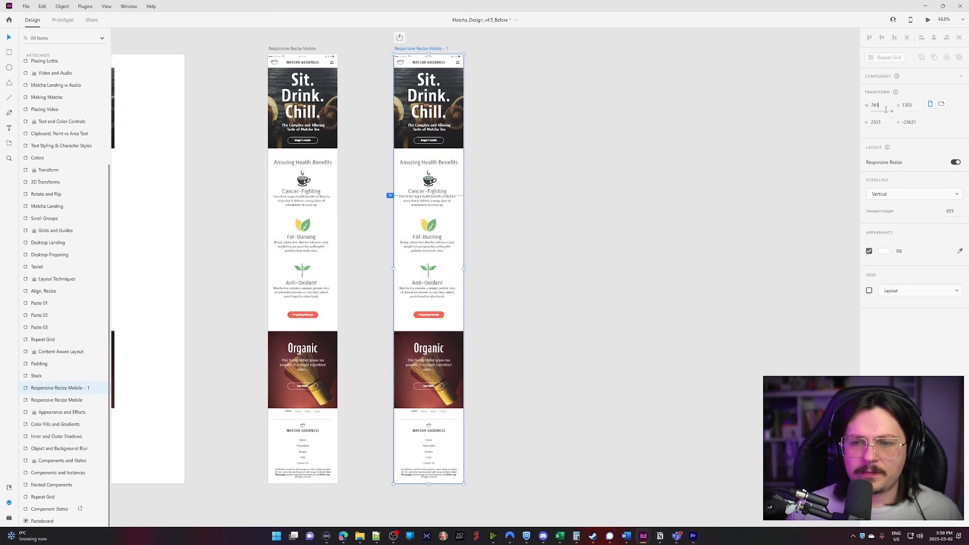
text(1)
key(Return)
click(578, 255)
Switch the cup icon on the widened artboard back from manual constraints to Auto responsive resize.
scroll(727, 307, up, 3)
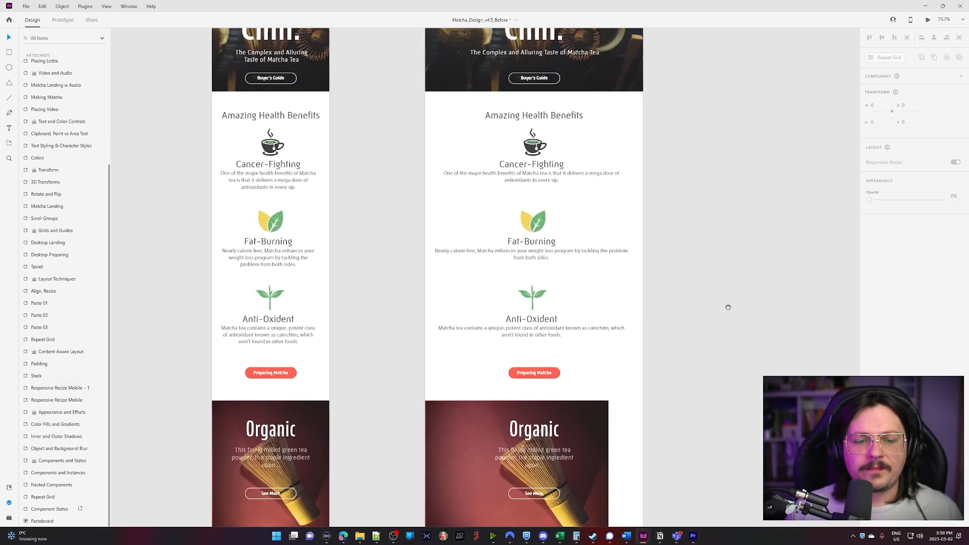
scroll(727, 307, up, 2)
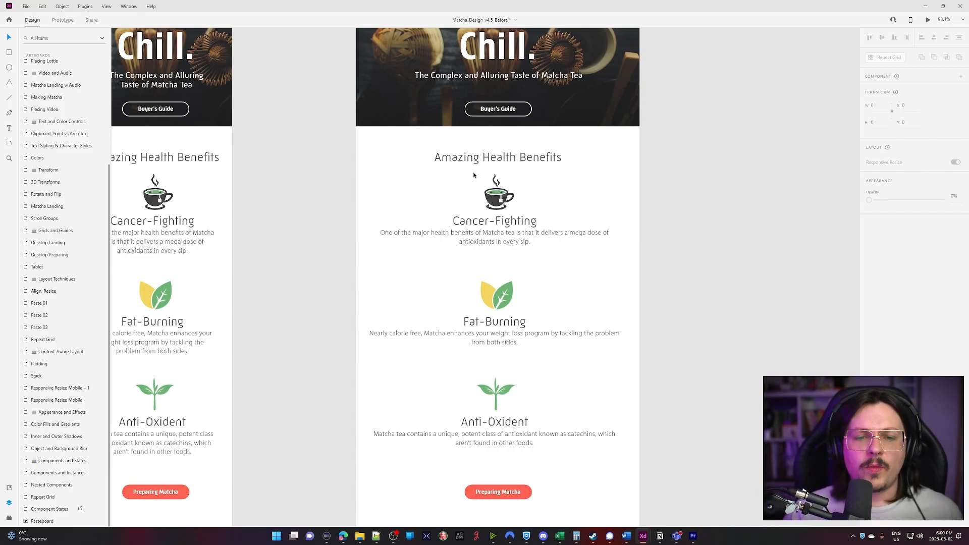
click(489, 192)
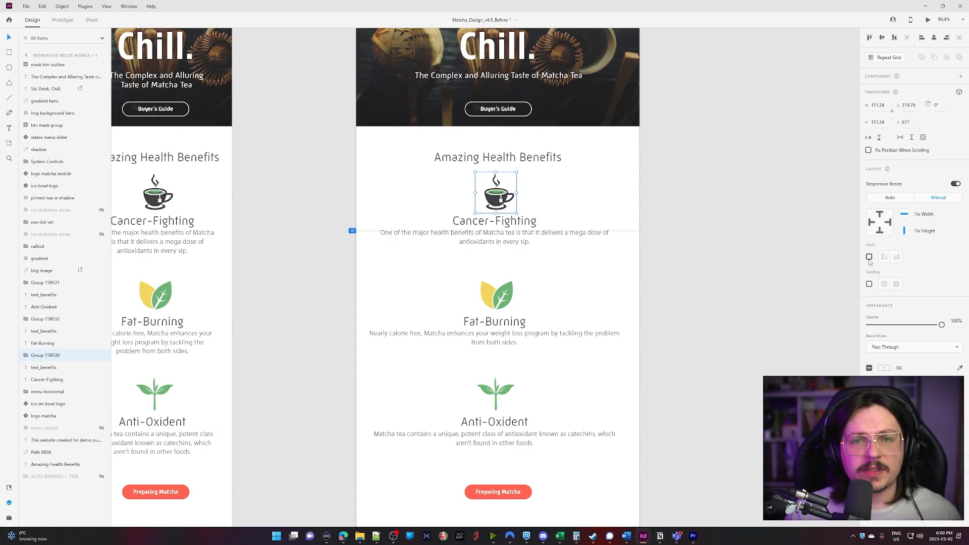
click(899, 200)
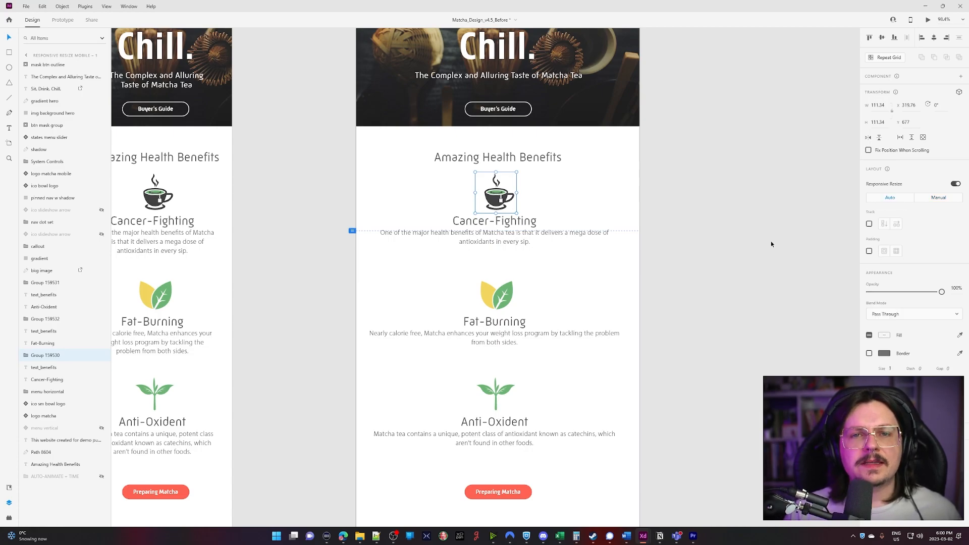
Widen the Organic banner's background image so that it spans the full width of the duplicated artboard.
scroll(698, 399, down, 5)
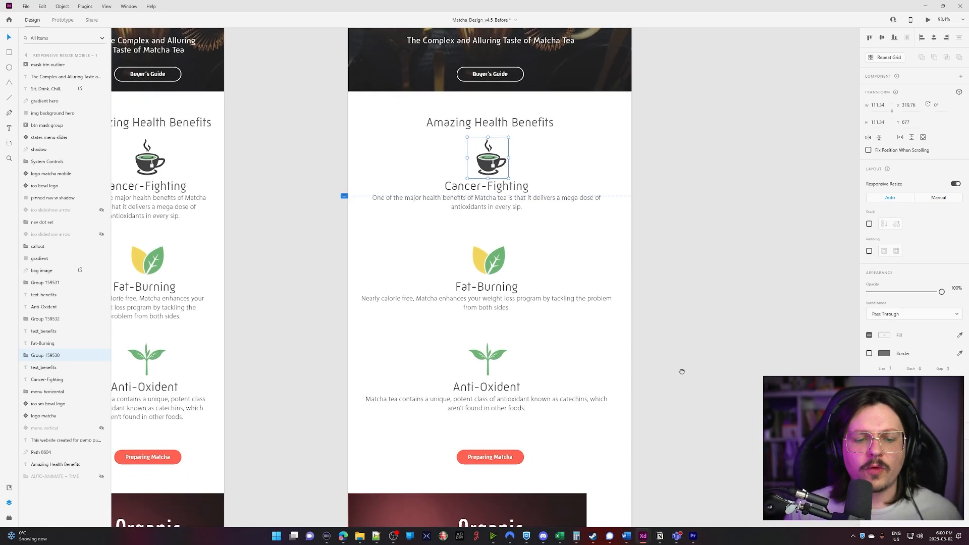
ctrl+scroll(681, 205, down, 2)
click(370, 217)
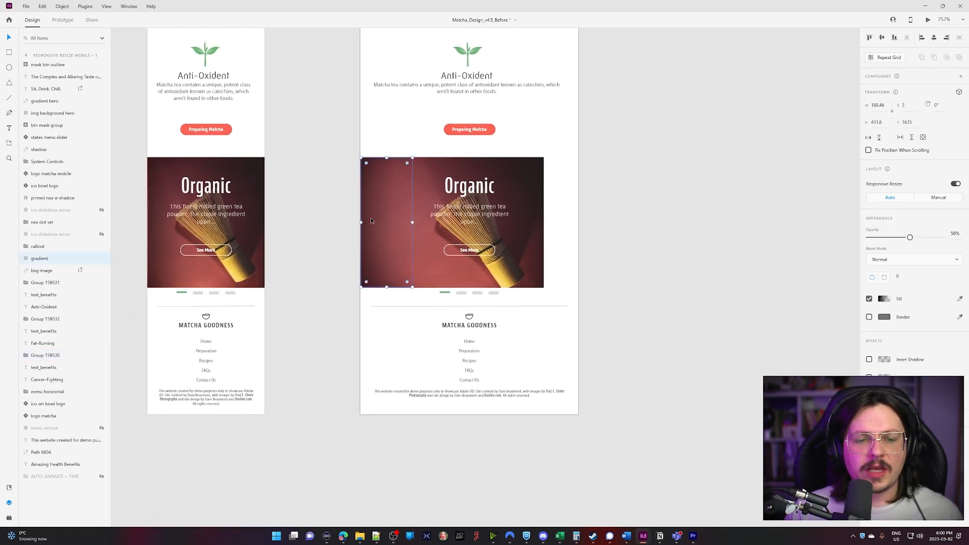
double_click(530, 230)
drag(548, 233, 569, 227)
click(604, 236)
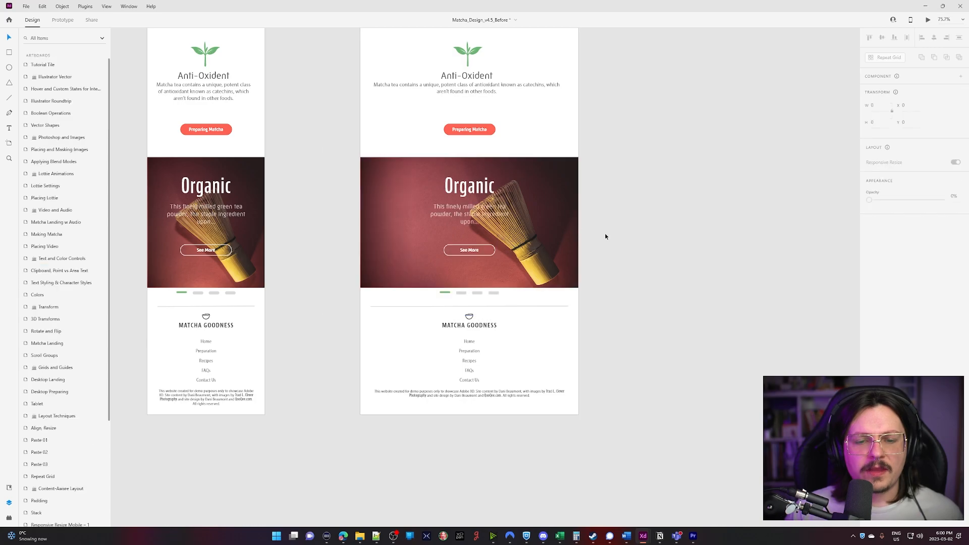
ctrl+scroll(623, 214, down, 3)
scroll(593, 417, up, 6)
scroll(656, 451, down, 1)
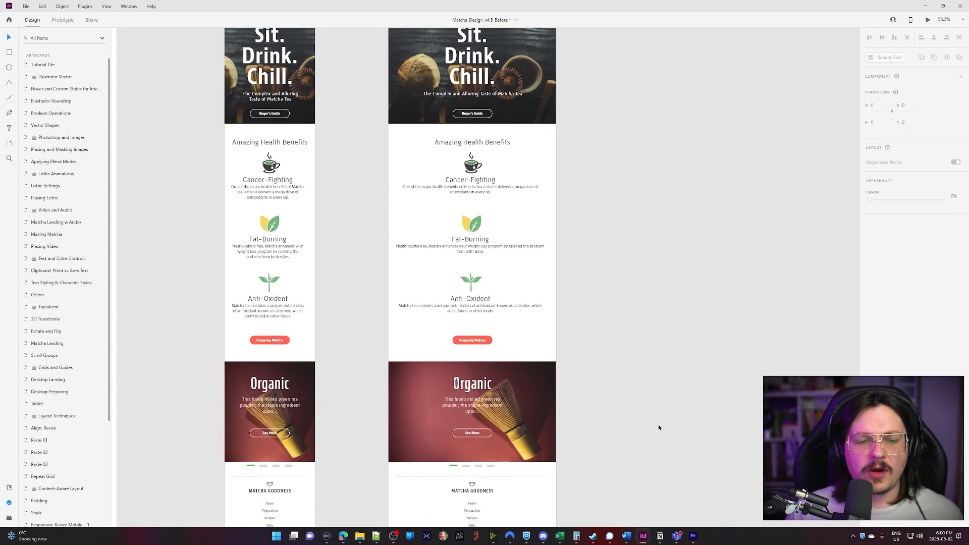
On the Components and Instances artboard, duplicate the first red button directly below the original and make the copy a component.
ctrl+scroll(660, 426, down, 3)
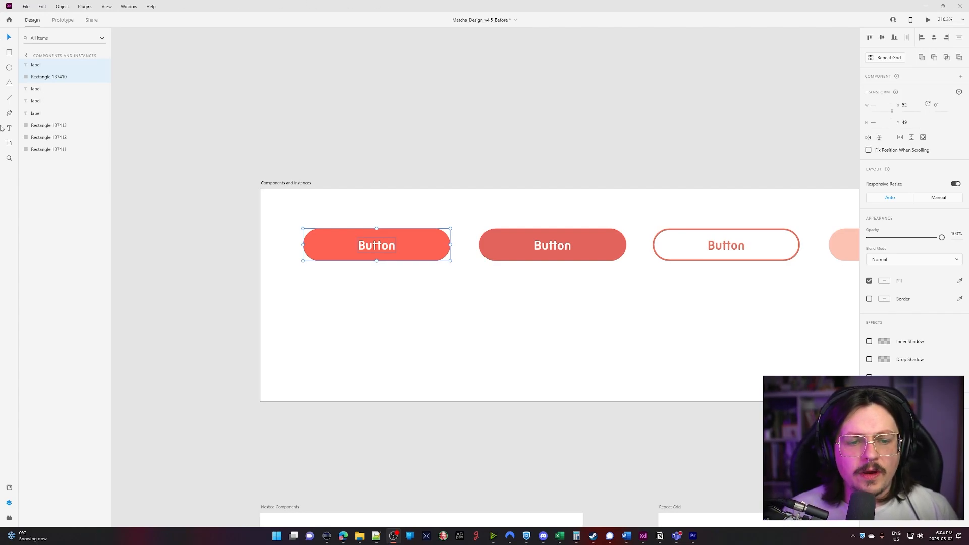
drag(301, 303, 446, 203)
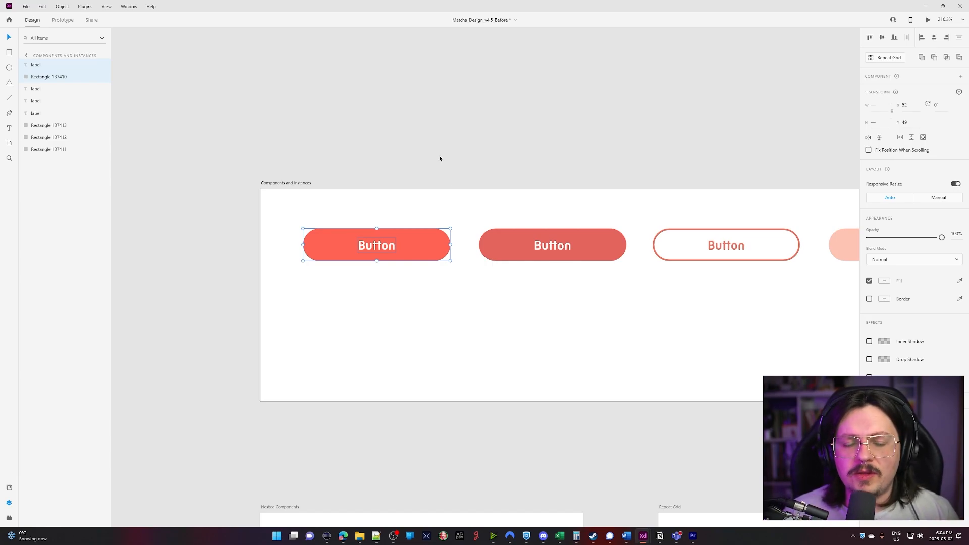
drag(459, 301, 297, 211)
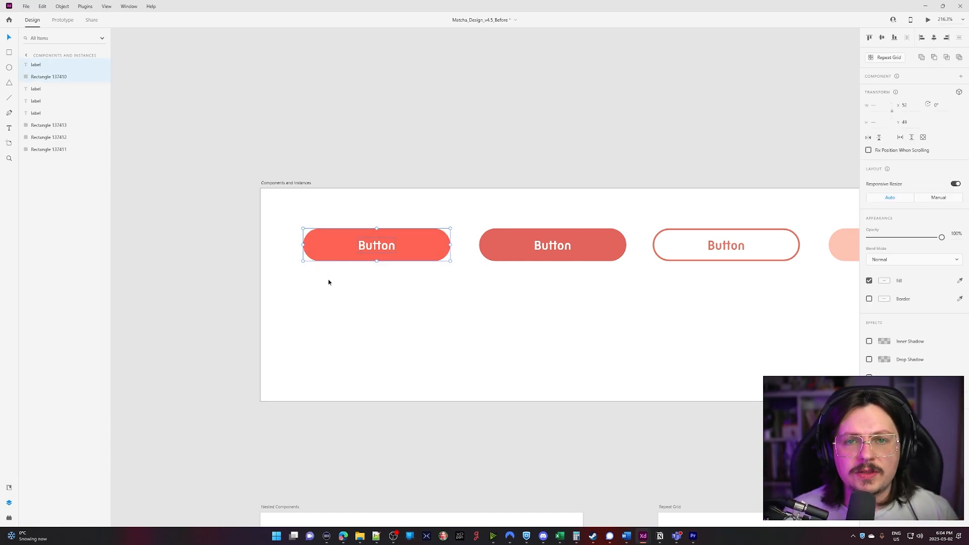
drag(342, 264, 350, 298)
right_click(347, 293)
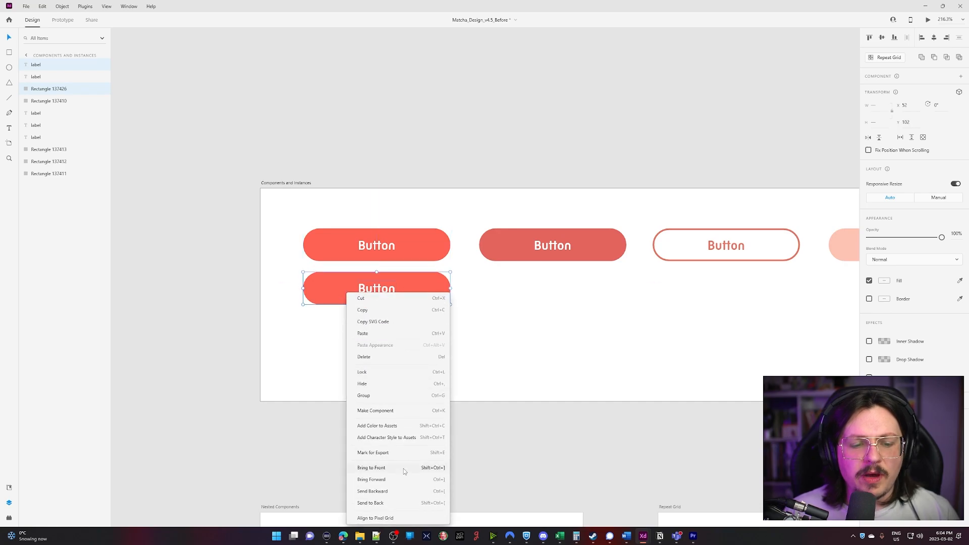
click(386, 411)
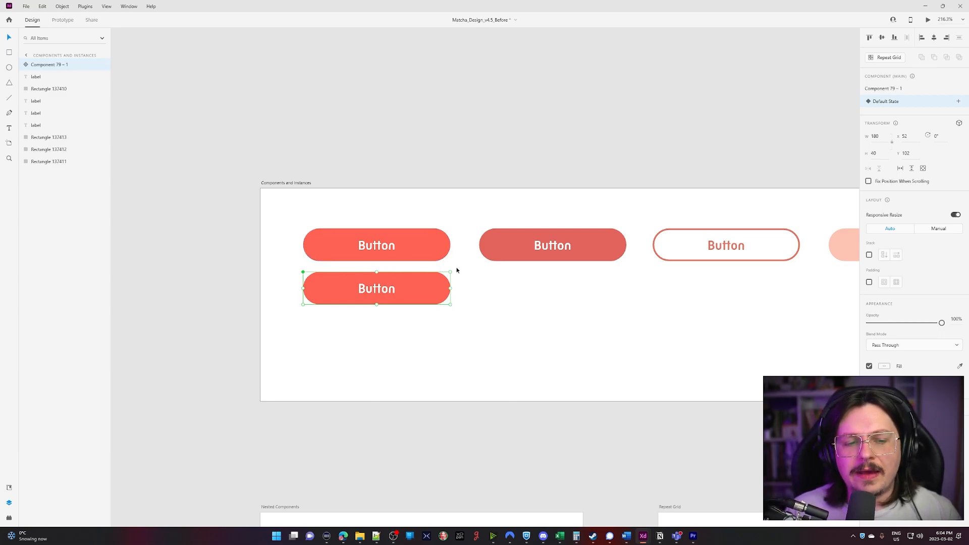
Place three instances of the button component in a row beneath it and adjust the spacing between them.
click(404, 253)
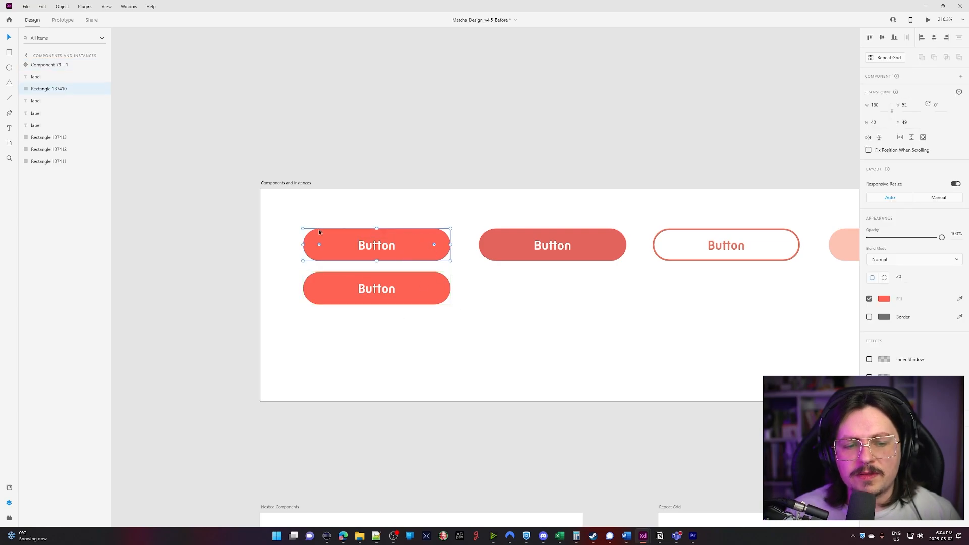
click(427, 287)
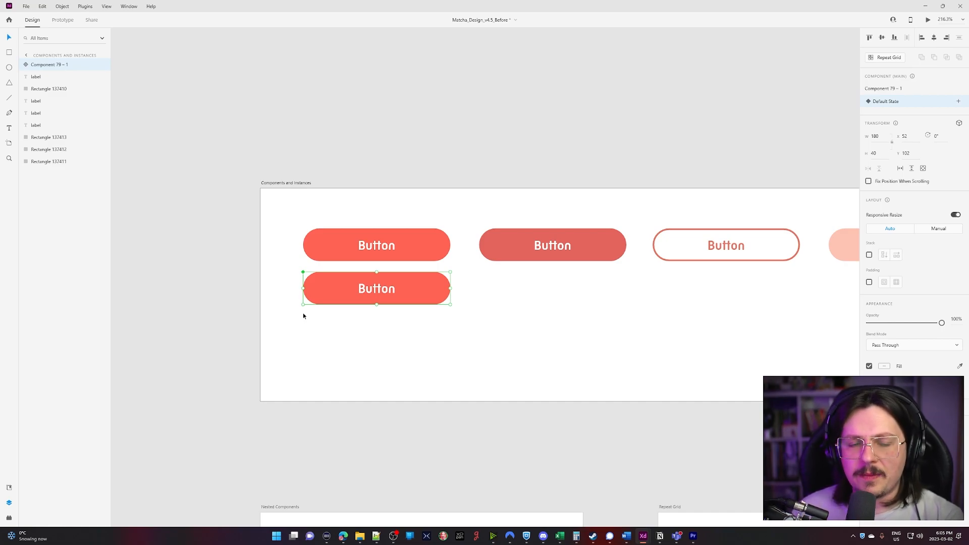
drag(318, 293, 718, 355)
scroll(418, 381, right, 3)
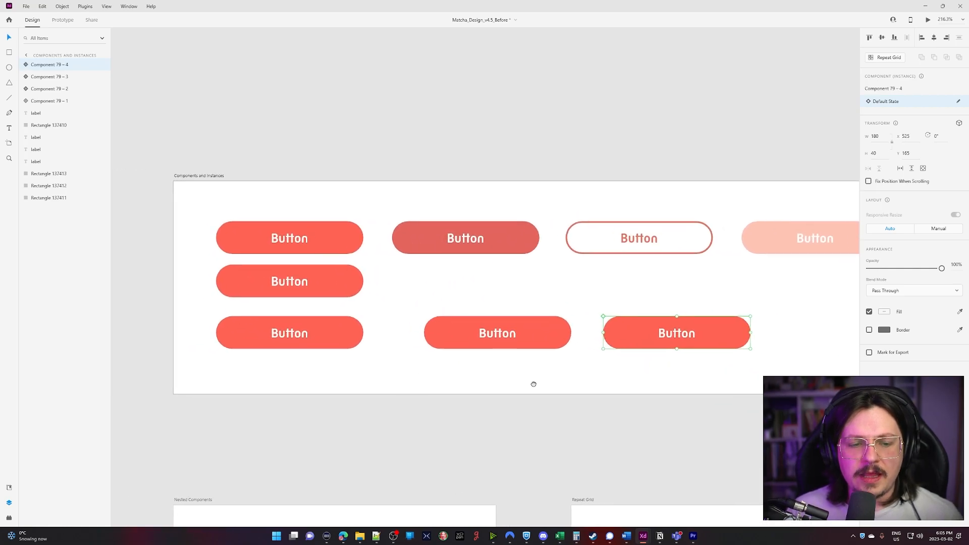
shift+click(546, 333)
drag(543, 337, 509, 338)
Change the main button component's label to "Change The Text".
click(333, 287)
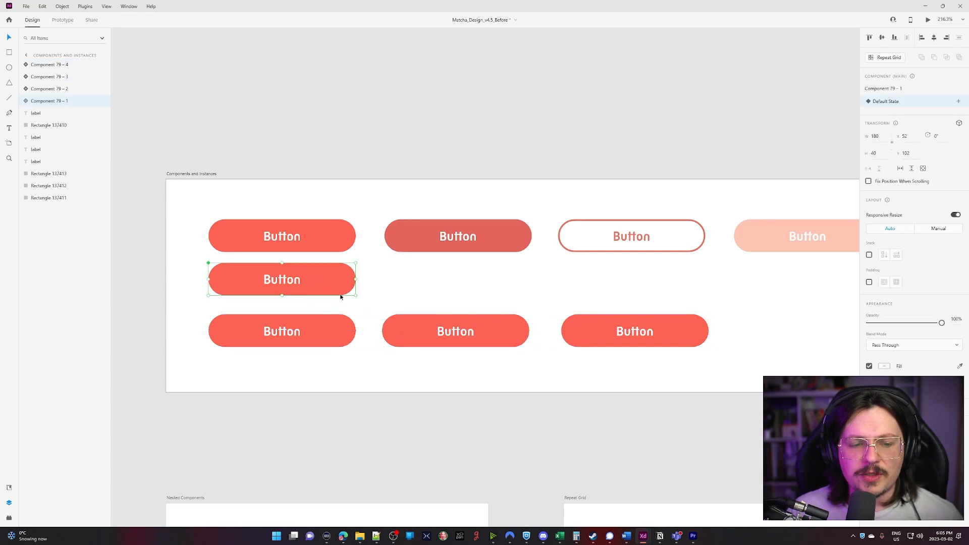
double_click(293, 282)
double_click(282, 280)
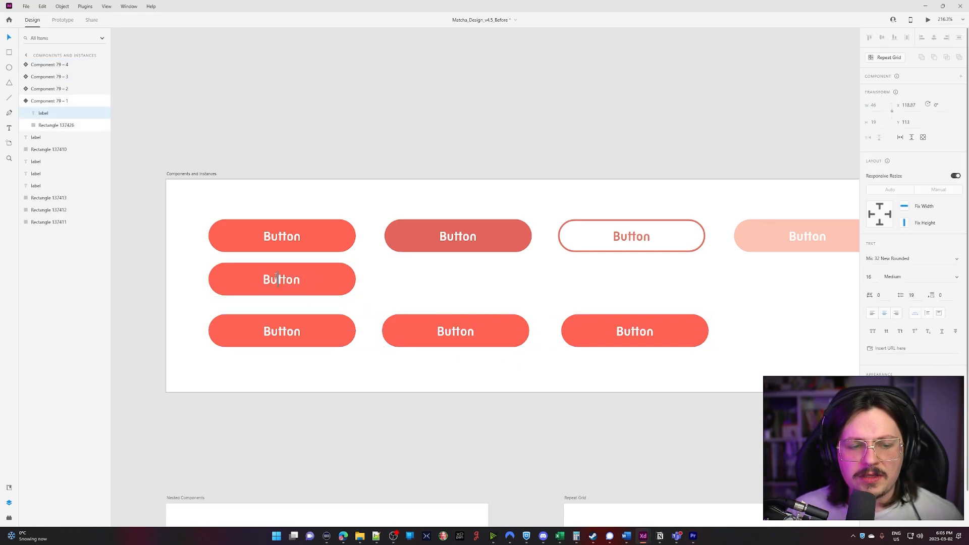
key(ctrl+a)
text(Change The  TE)
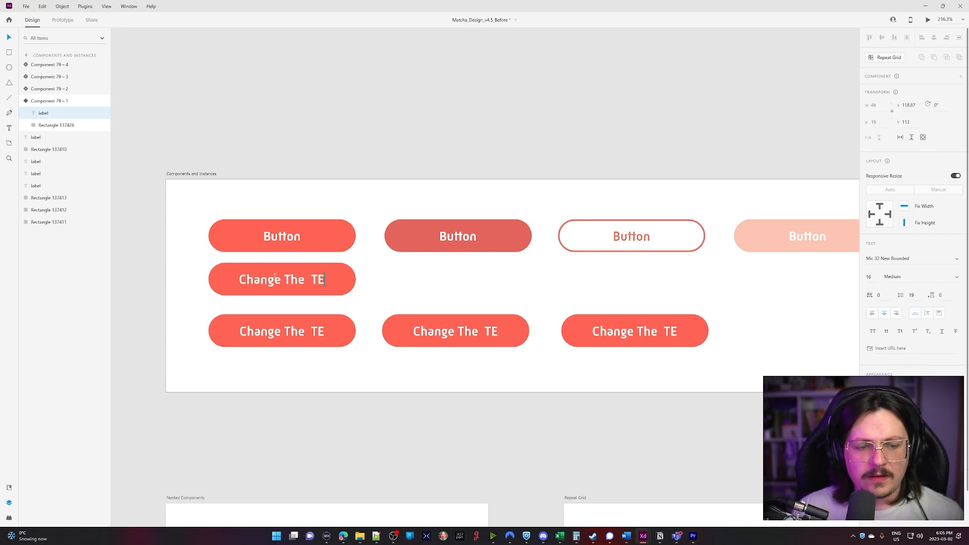
key(BackSpace)
text(ext)
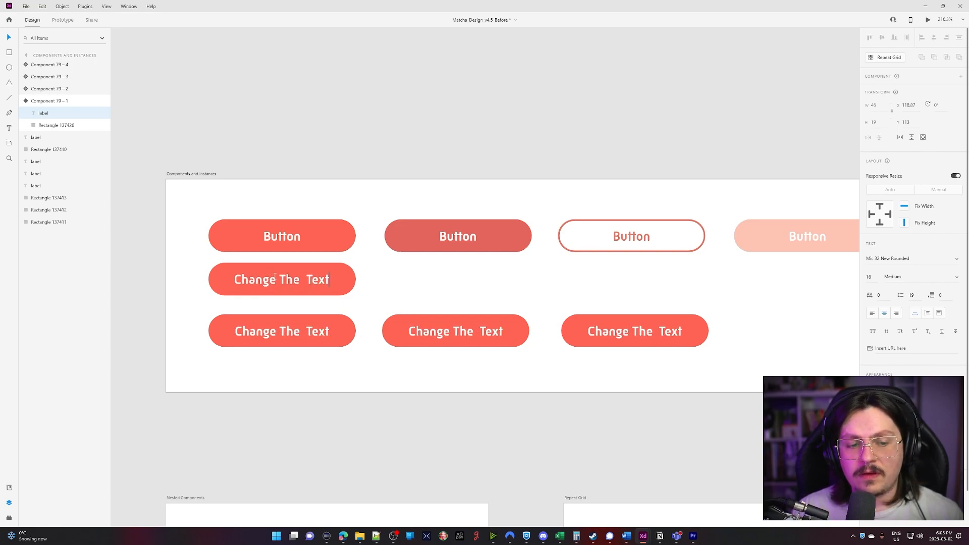
key(BackSpace)
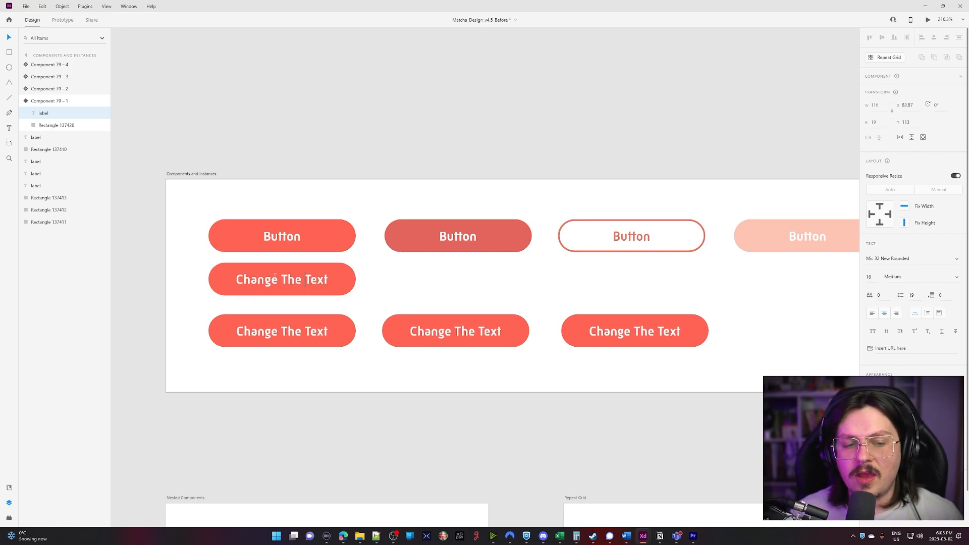
click(347, 285)
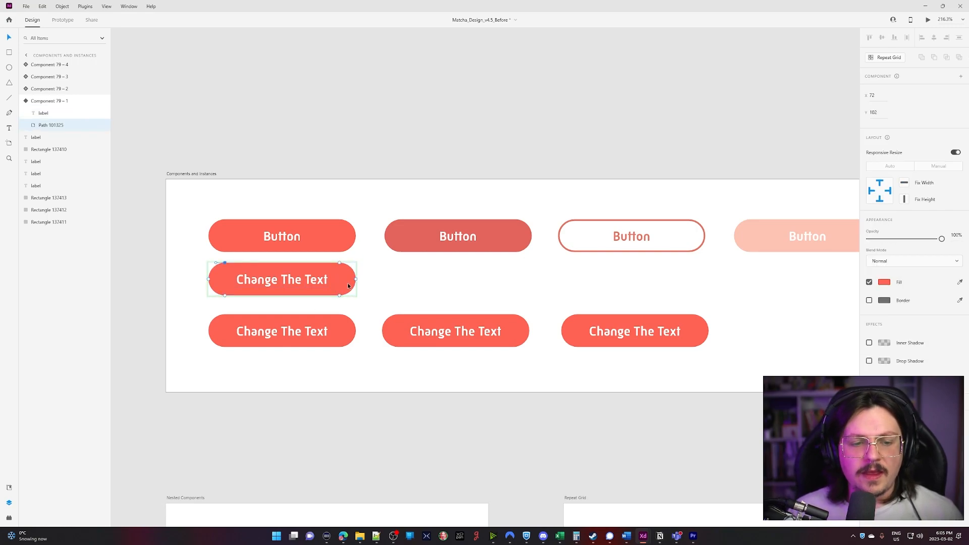
mouse_move(355, 283)
mouse_down()
mouse_move(342, 280)
mouse_move(378, 282)
mouse_move(331, 276)
mouse_move(384, 276)
mouse_move(333, 282)
mouse_move(363, 279)
mouse_move(350, 277)
mouse_up()
key(ctrl+z)
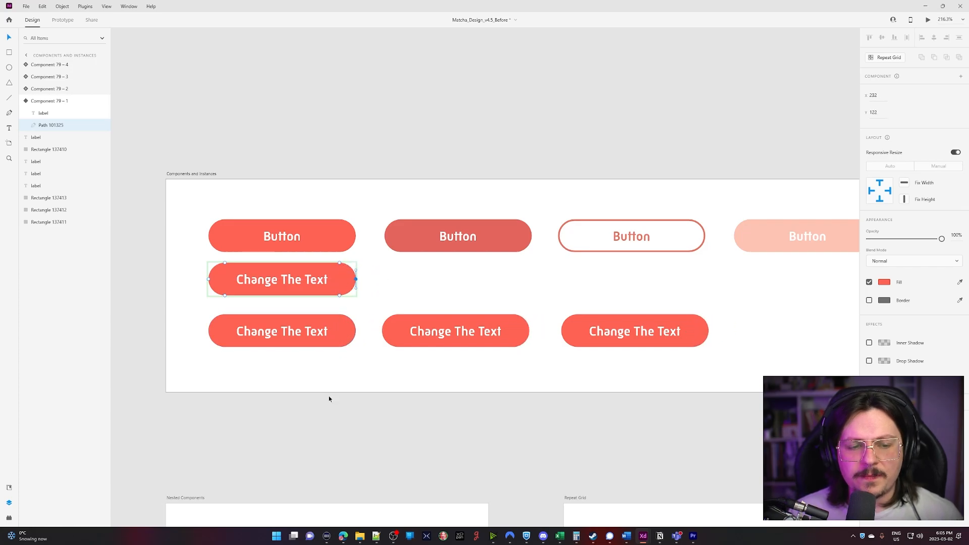
click(329, 395)
Override the label of the middle button instance in the lower row with "Change This Again".
click(467, 338)
double_click(465, 337)
double_click(465, 337)
click(469, 332)
key(ctrl+a)
text(Change T)
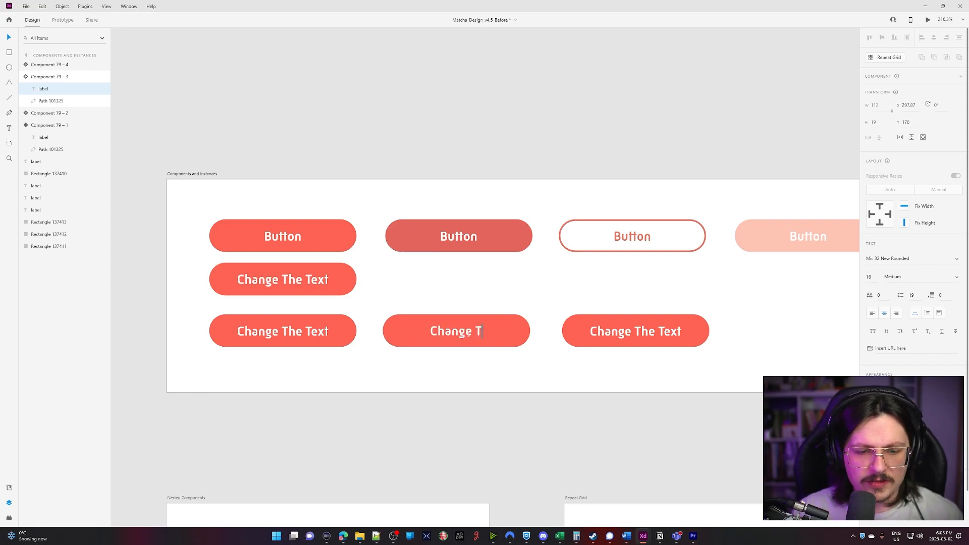
text(his Again)
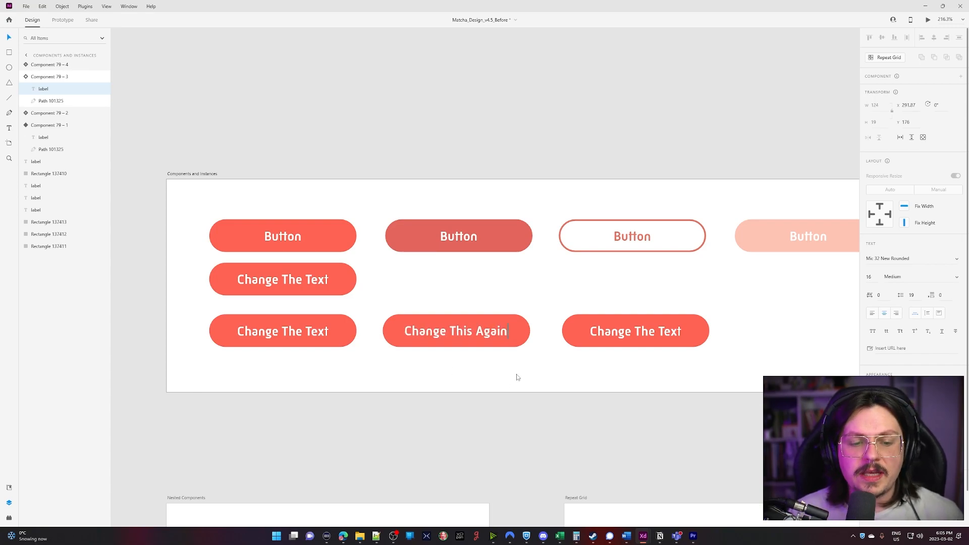
click(447, 378)
Reset the middle button instance in the lower row to its main state.
click(403, 346)
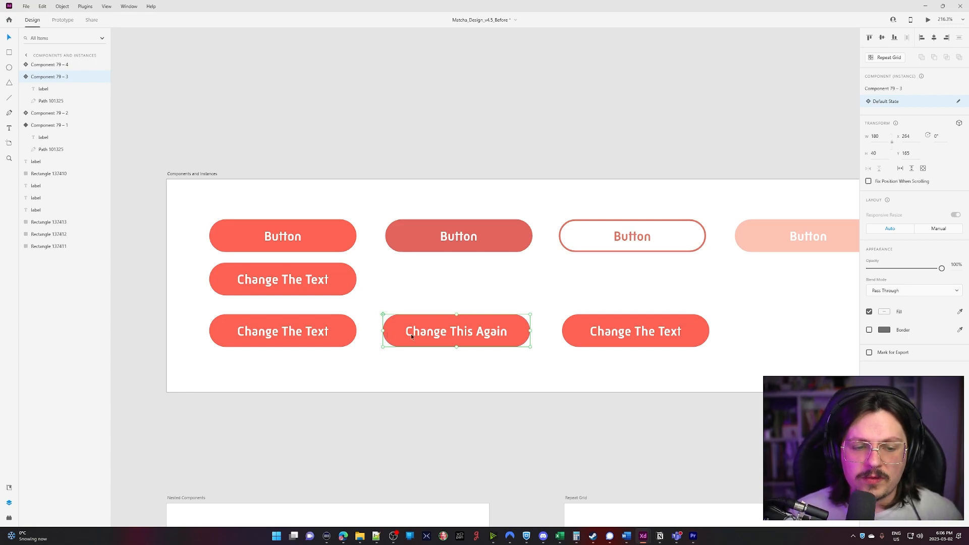
right_click(428, 340)
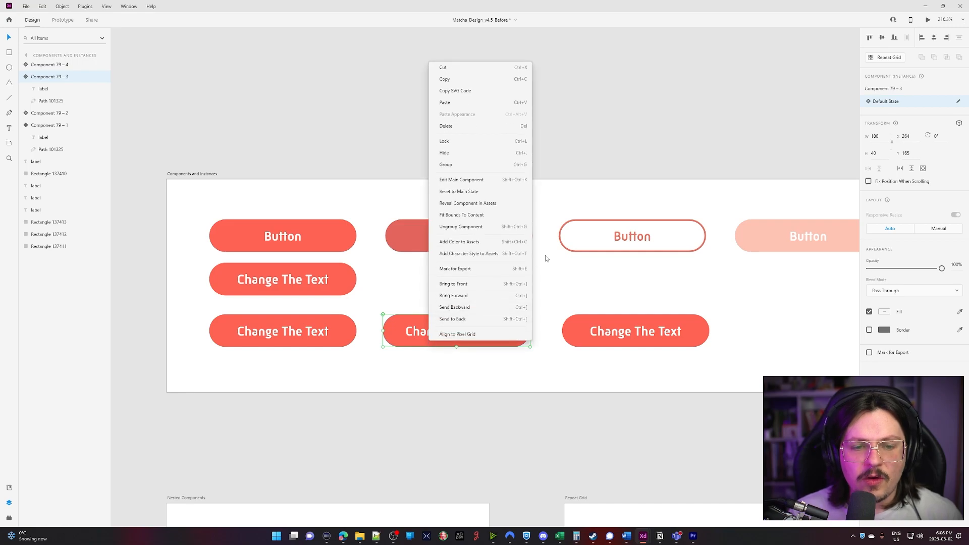
click(477, 192)
click(482, 363)
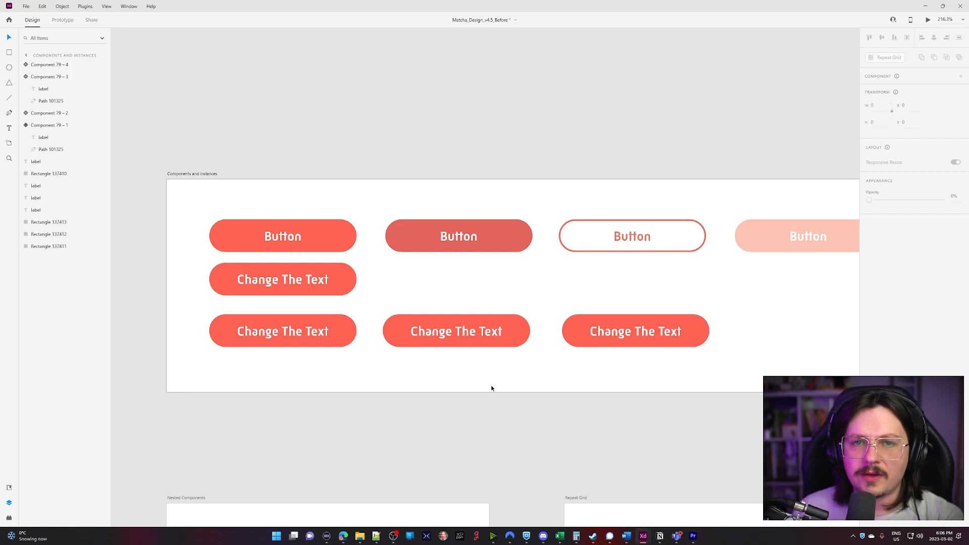
double_click(509, 335)
drag(574, 357, 392, 308)
click(417, 394)
drag(382, 378, 466, 296)
click(334, 292)
Override the background fill of the middle button instance with a darker, muted red.
click(401, 333)
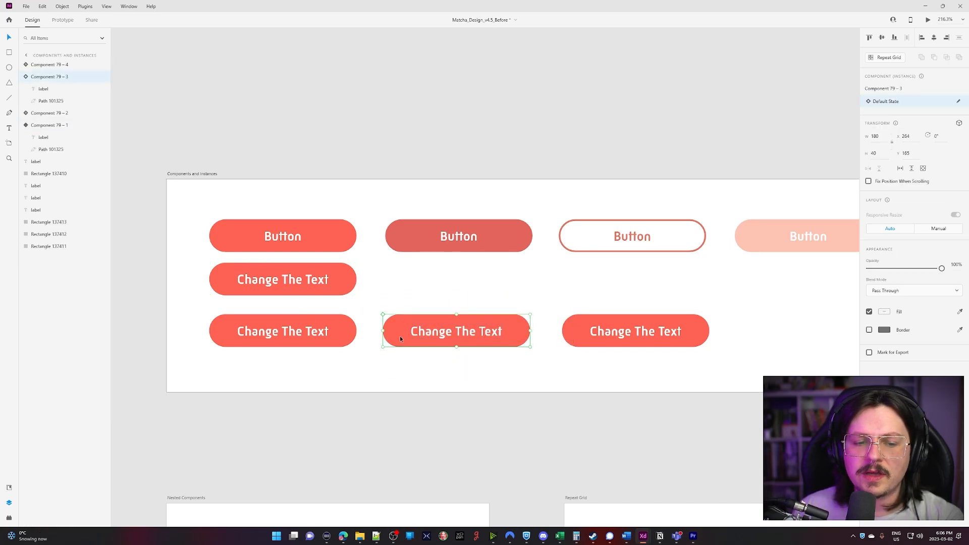
double_click(518, 322)
click(885, 305)
click(811, 273)
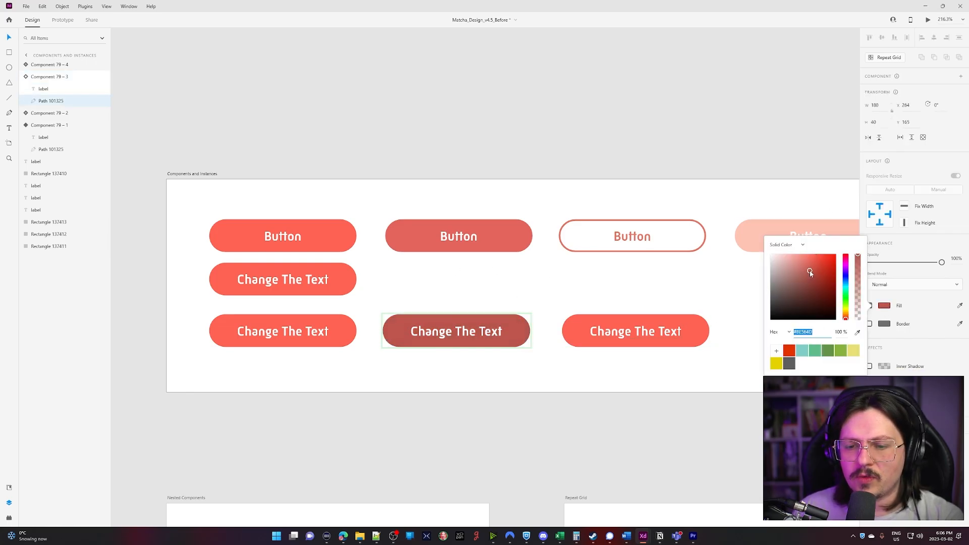
click(540, 425)
Set the main button component's background fill to a very dark brown.
double_click(340, 287)
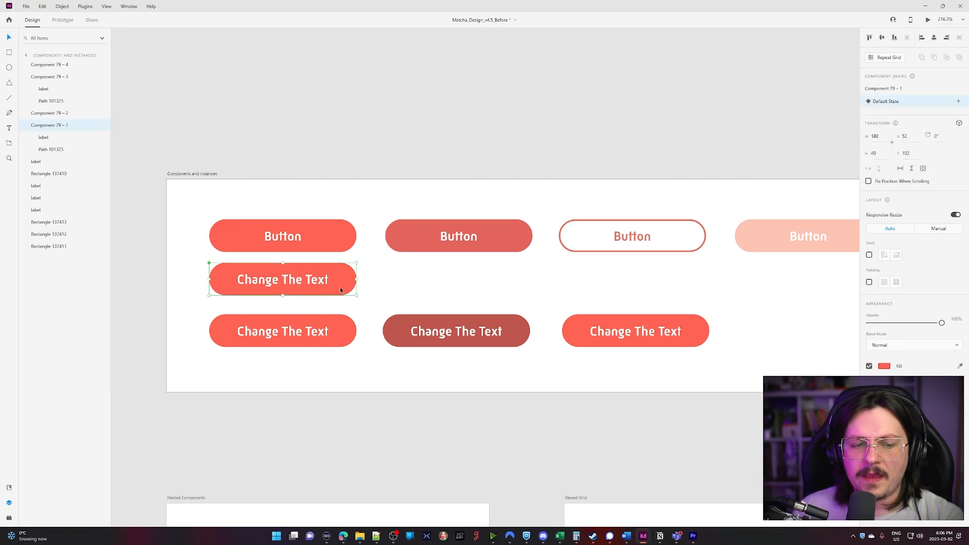
click(884, 305)
mouse_move(821, 293)
mouse_down()
mouse_move(792, 289)
mouse_move(815, 259)
mouse_move(793, 303)
mouse_up()
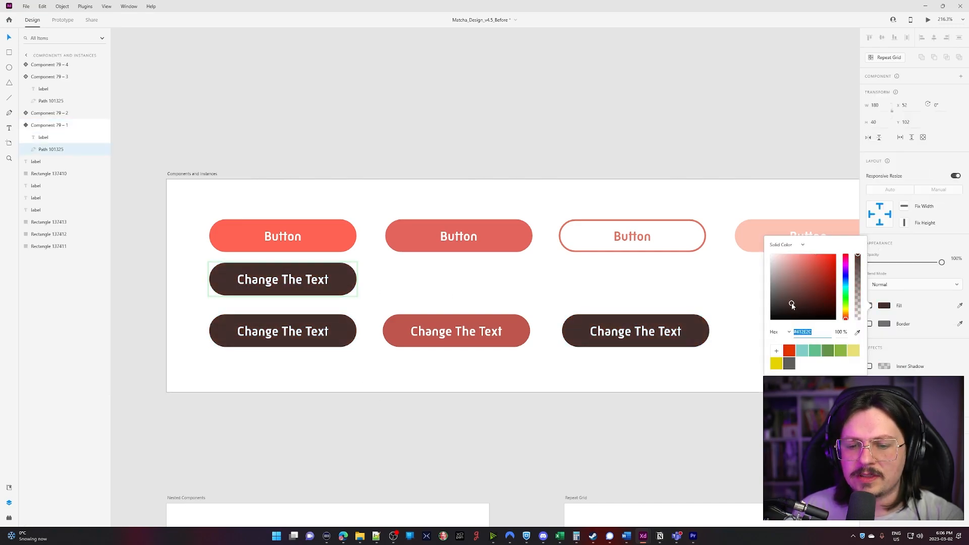
click(640, 385)
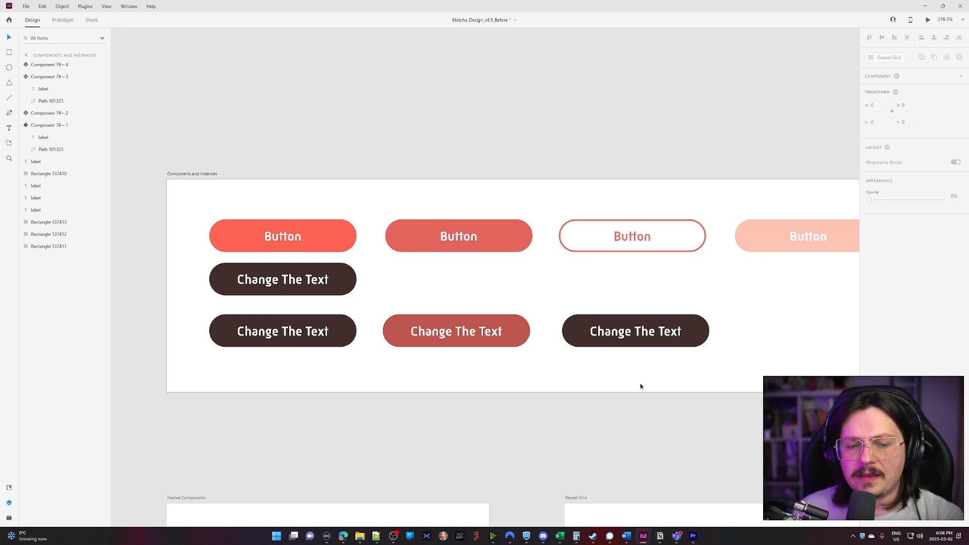
Change the main button component's label to "Change Text".
click(516, 334)
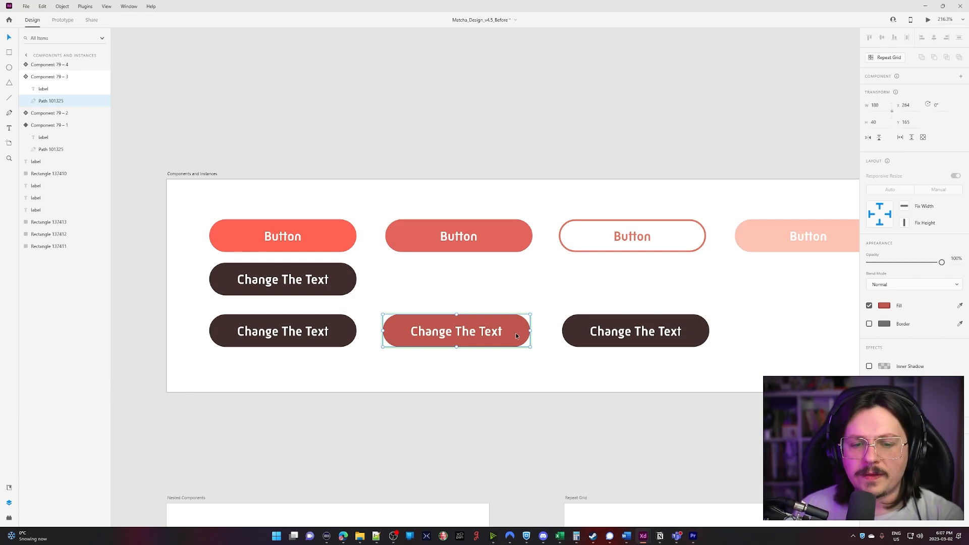
double_click(282, 280)
double_click(281, 280)
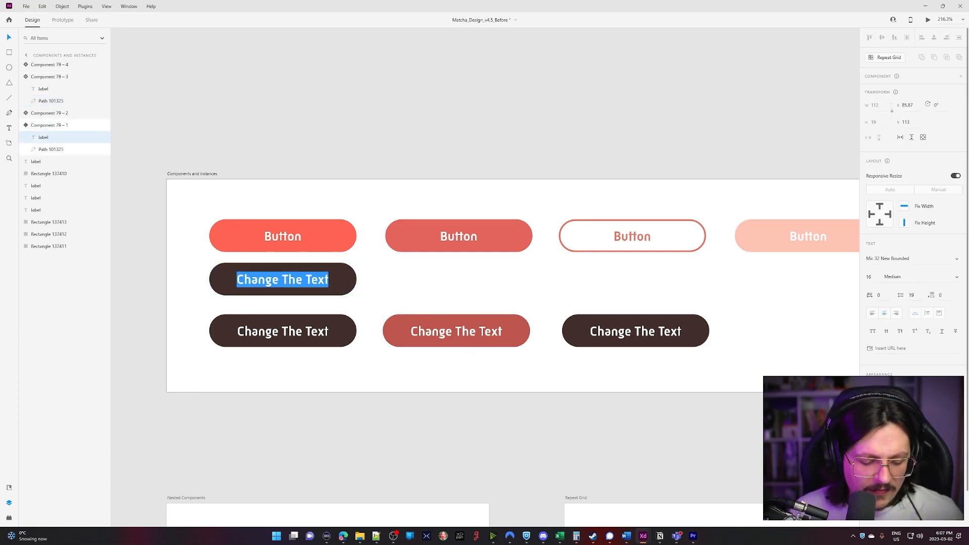
text(Change Te)
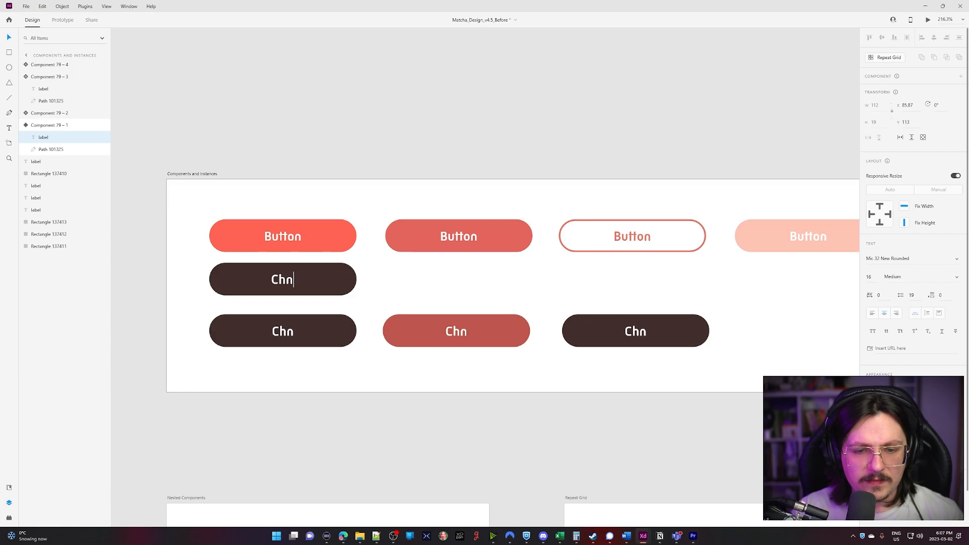
text(xt)
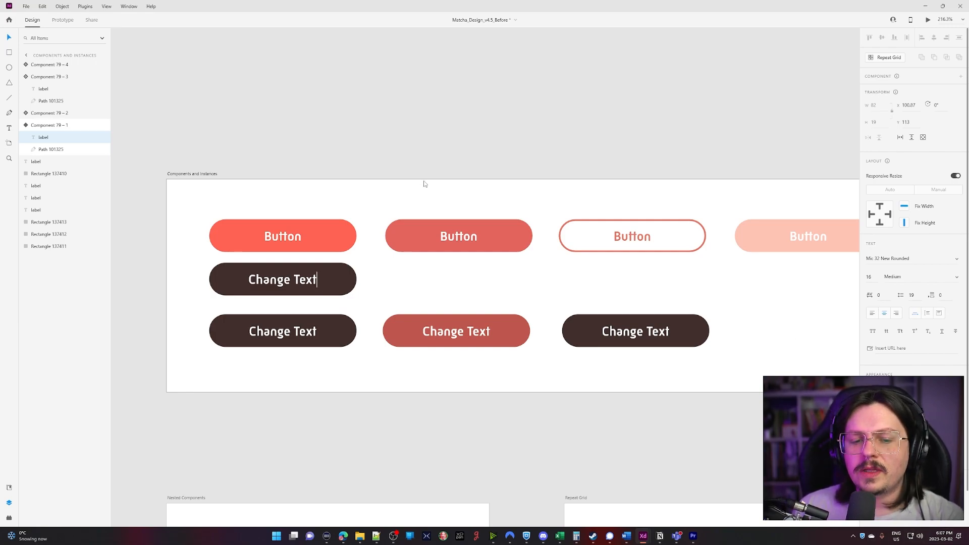
key(Escape)
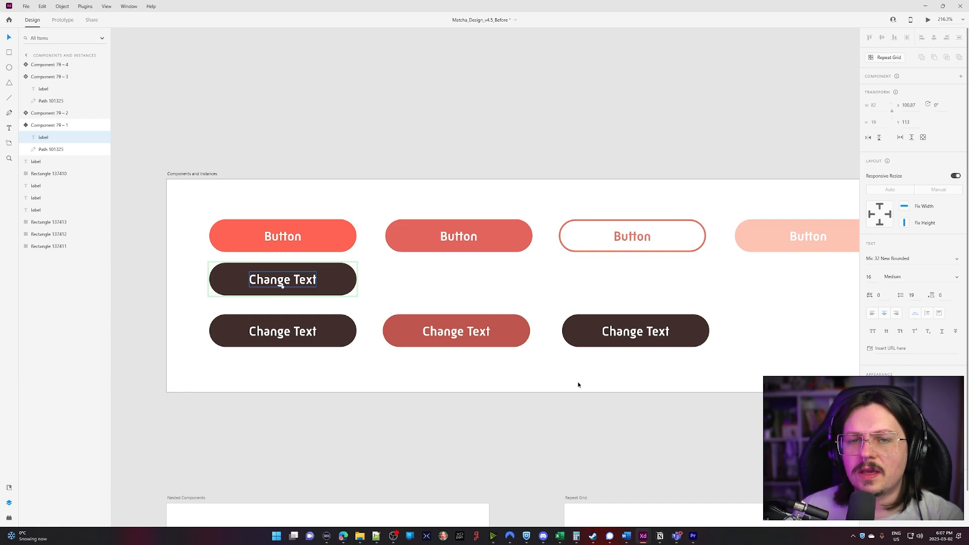
click(579, 385)
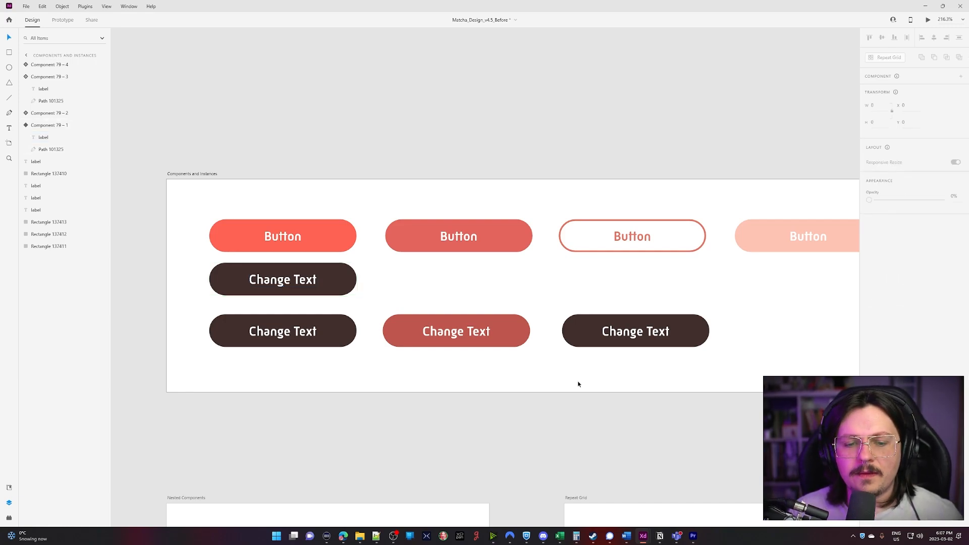
On the Component States artboard, make the empty square below the tea icons a component.
scroll(578, 385, down, 5)
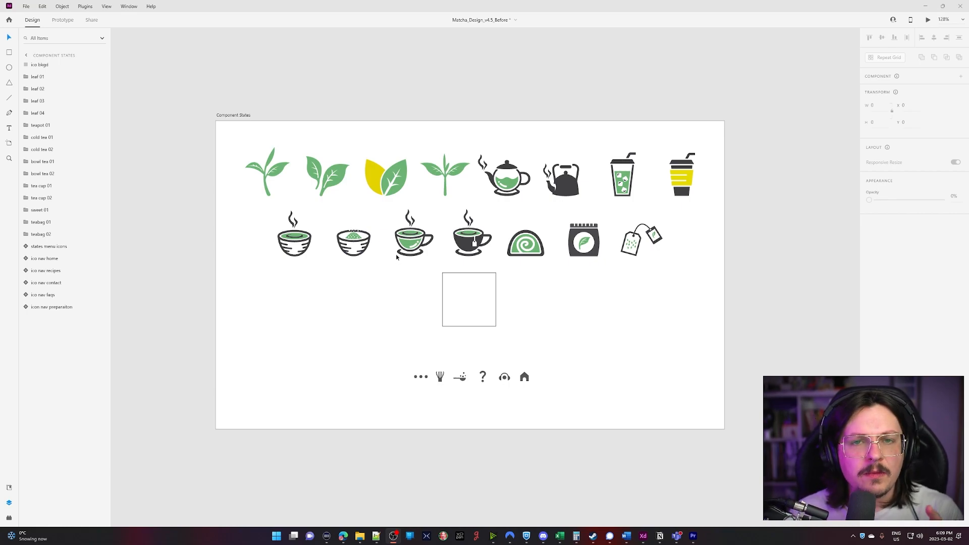
drag(542, 348, 371, 263)
click(407, 312)
scroll(423, 314, up, 5)
drag(393, 321, 344, 328)
scroll(359, 357, down, 5)
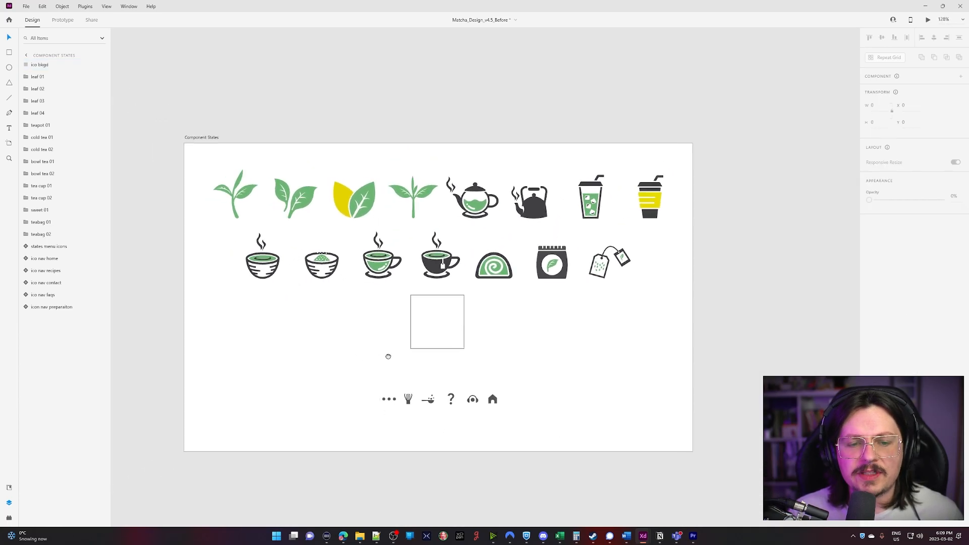
drag(383, 353, 416, 365)
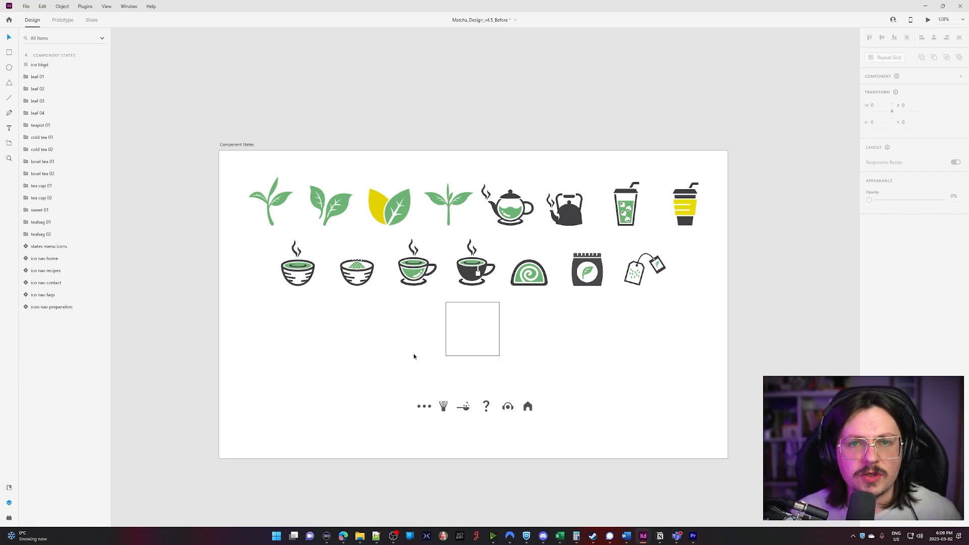
drag(406, 353, 482, 316)
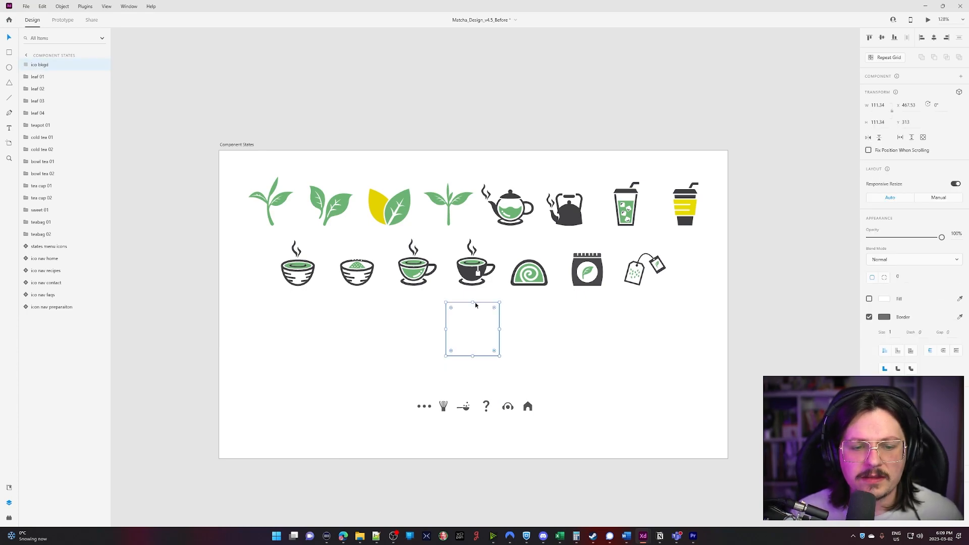
right_click(476, 305)
click(525, 433)
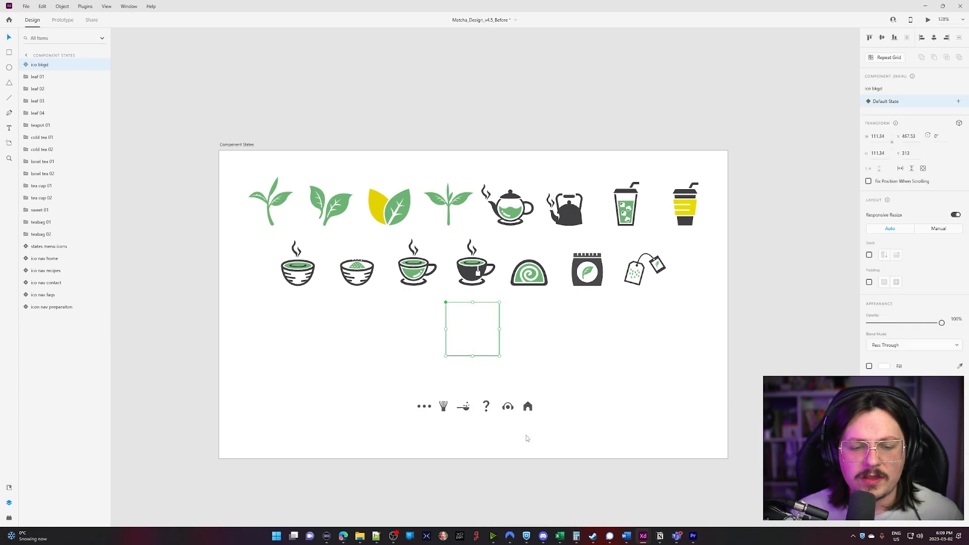
click(549, 347)
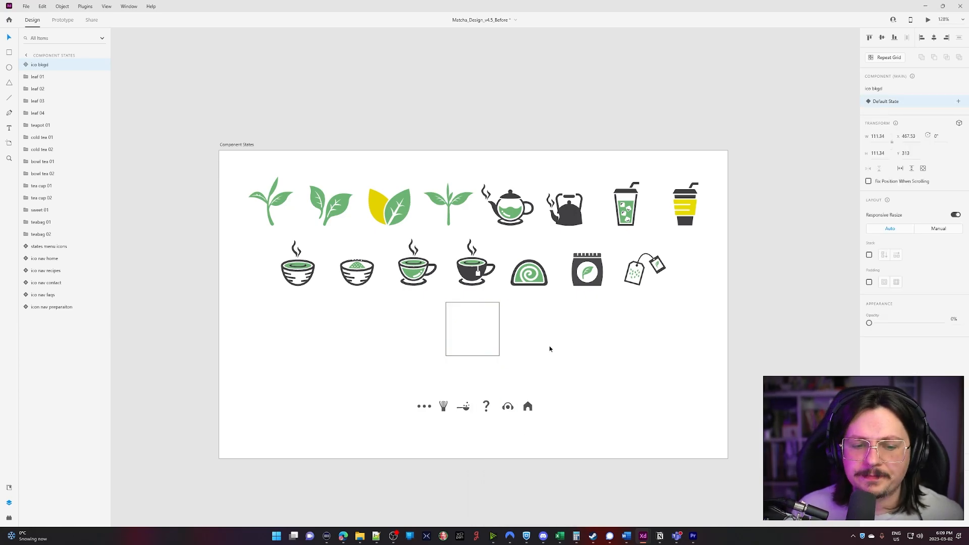
Add a new state named "Green Tea" to the square component.
click(499, 348)
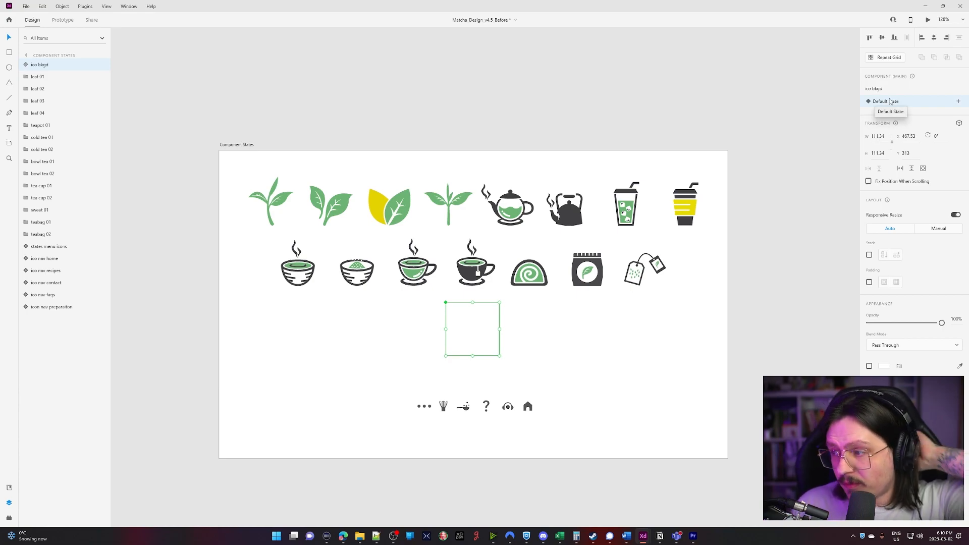
click(958, 101)
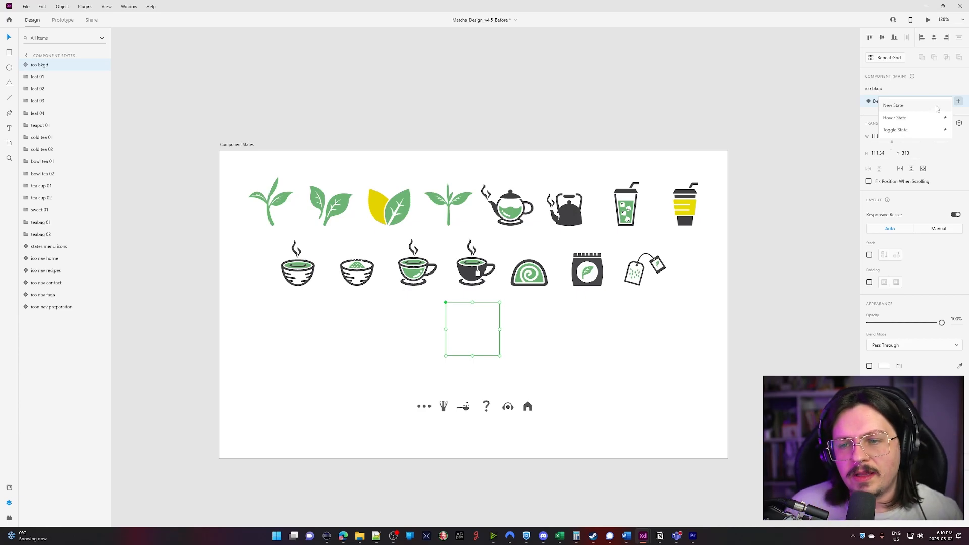
click(936, 106)
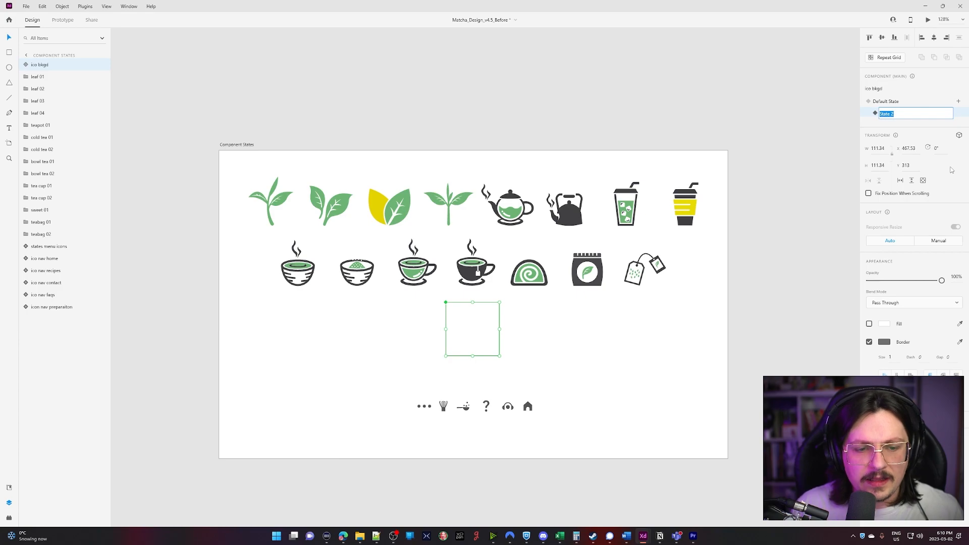
text(Green Tea)
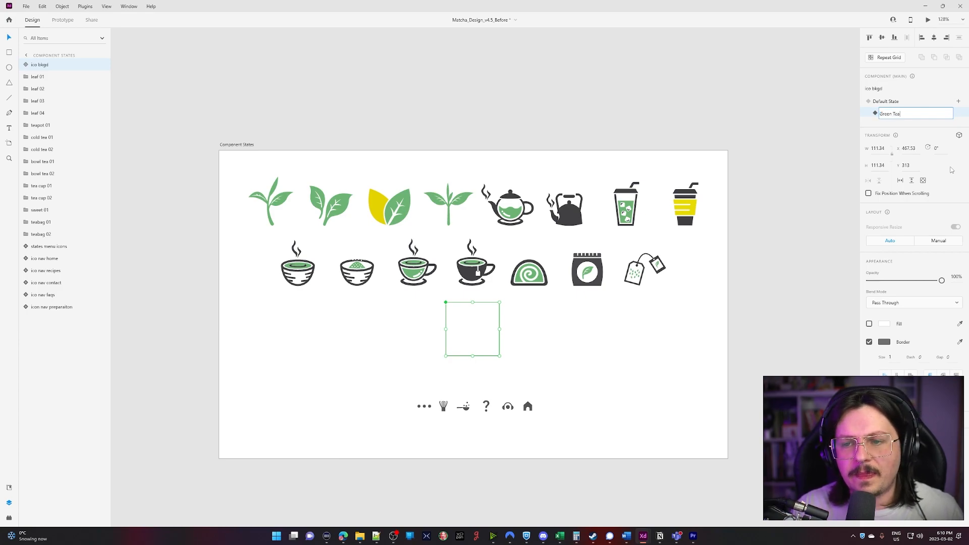
key(Return)
double_click(890, 117)
click(891, 115)
key(Return)
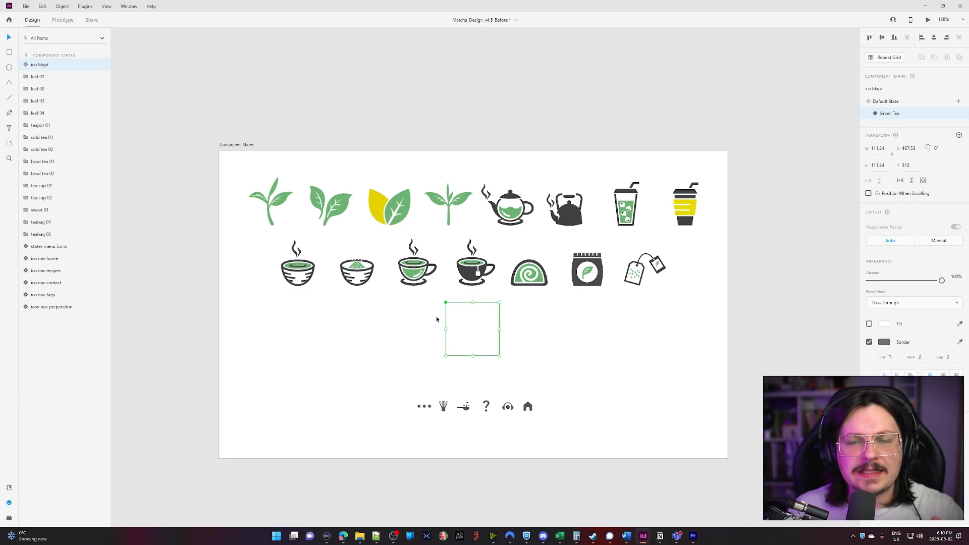
Copy the green tea cup icon without the tea bag into the component's Green Tea state and place it inside the square.
click(383, 321)
drag(381, 320, 441, 238)
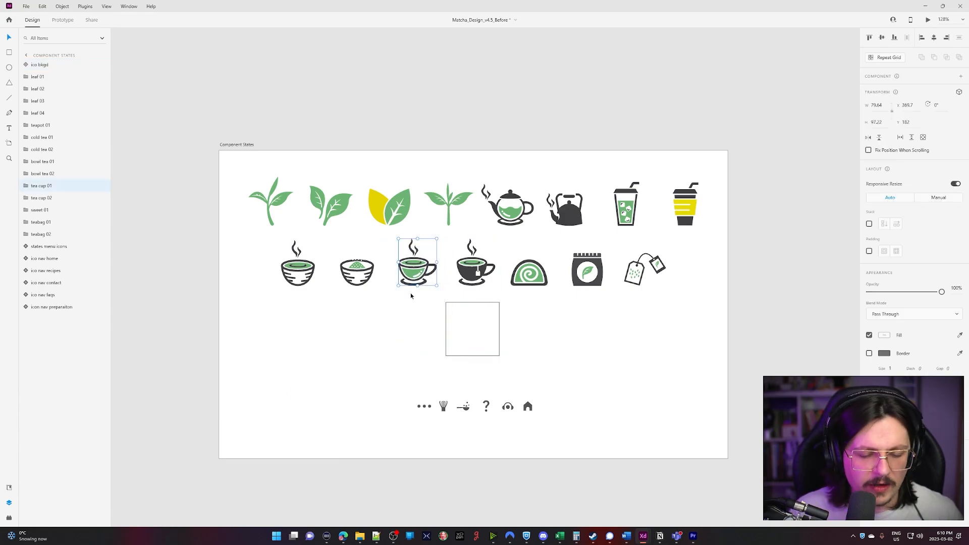
click(489, 303)
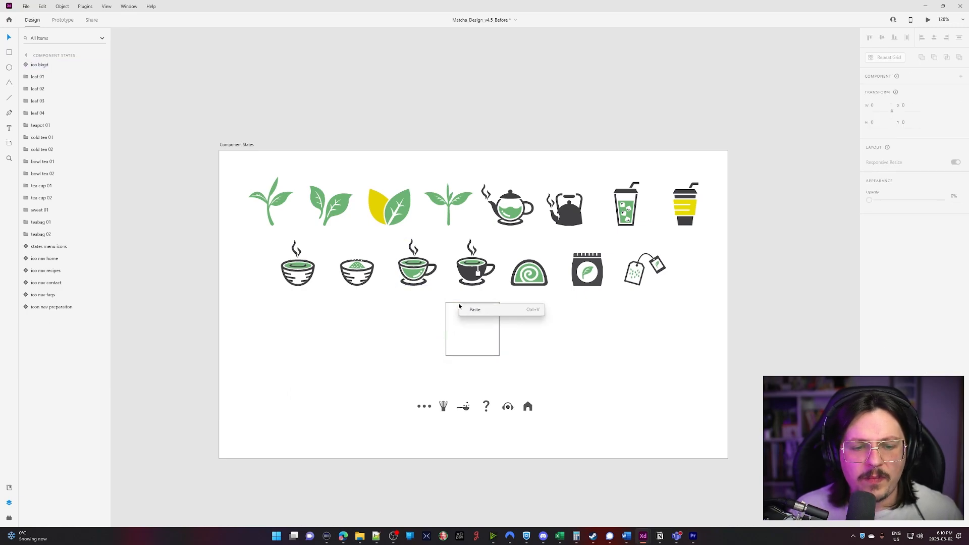
double_click(447, 317)
key(ctrl+v)
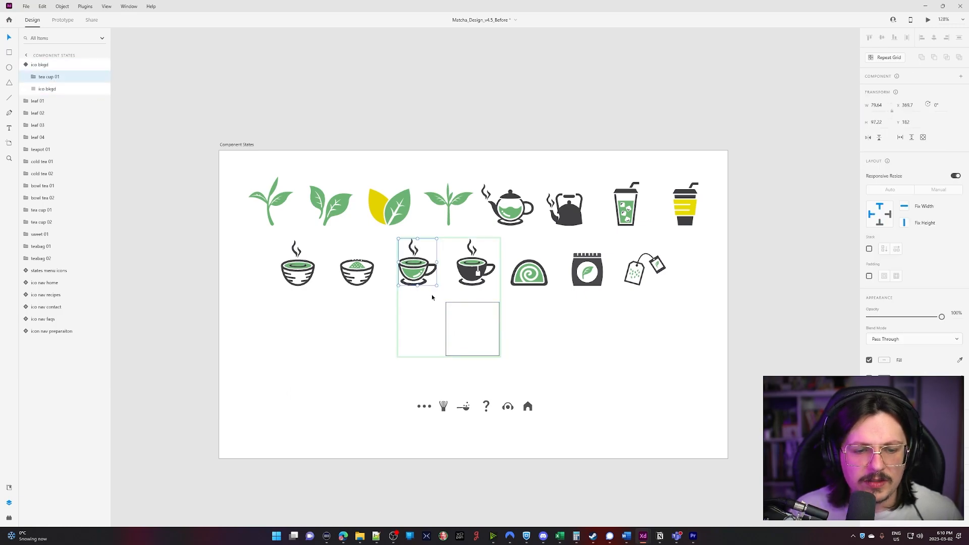
drag(425, 273, 480, 340)
click(563, 355)
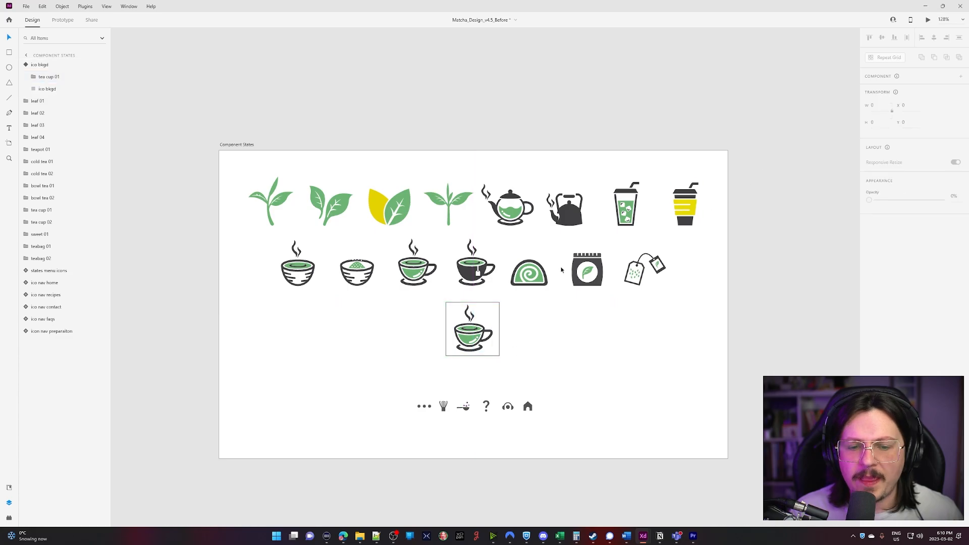
Switch the square component to its Default State and back to Green Tea to compare the two.
click(494, 306)
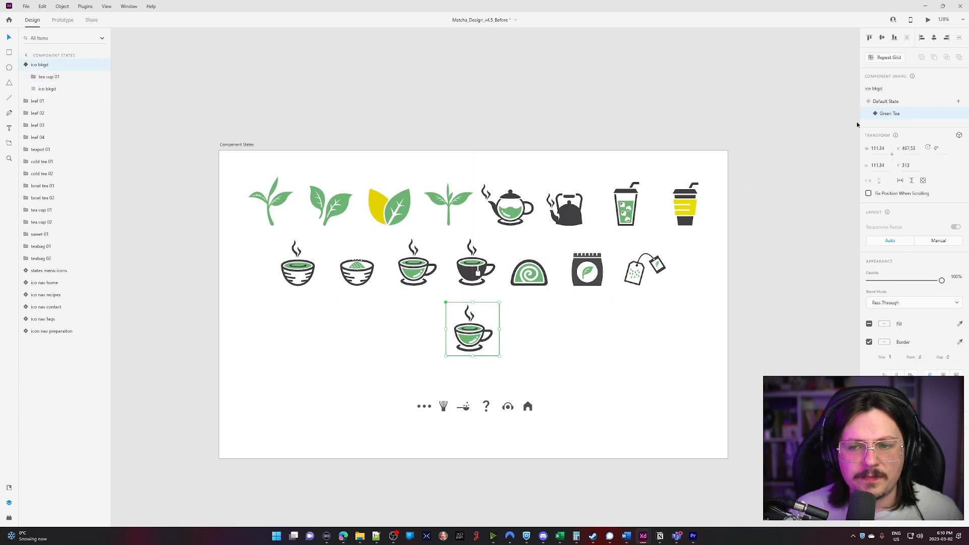
click(892, 102)
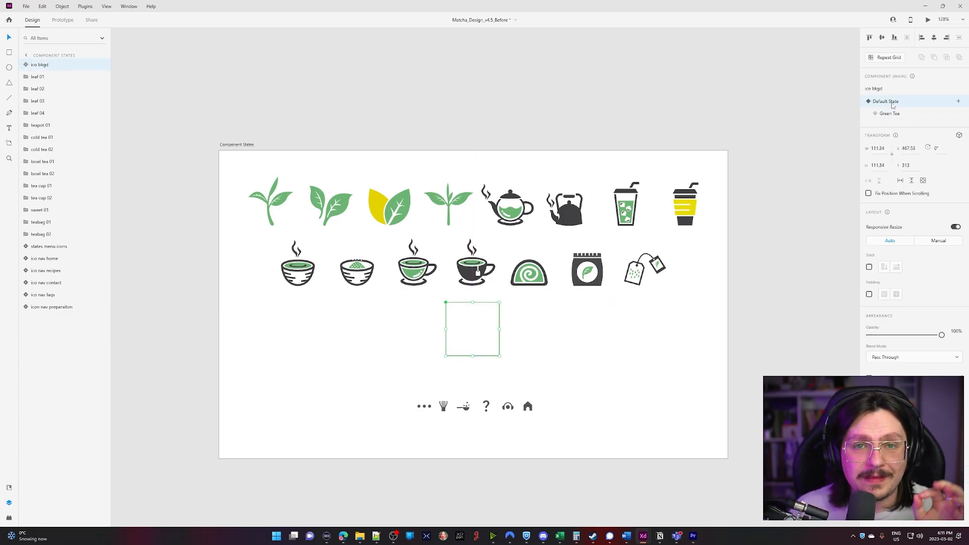
click(890, 115)
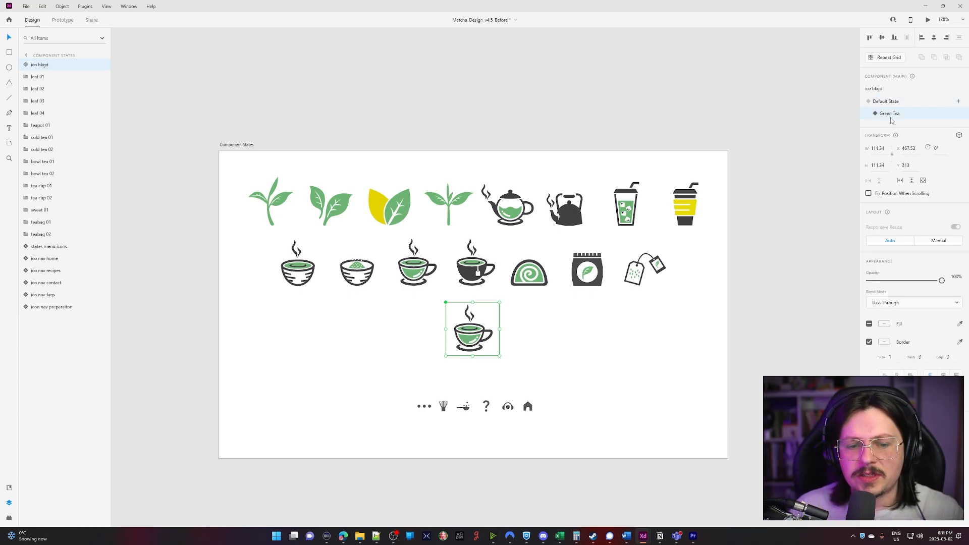
Add another new state named "Matcha Roll" to the square component.
click(959, 102)
click(922, 113)
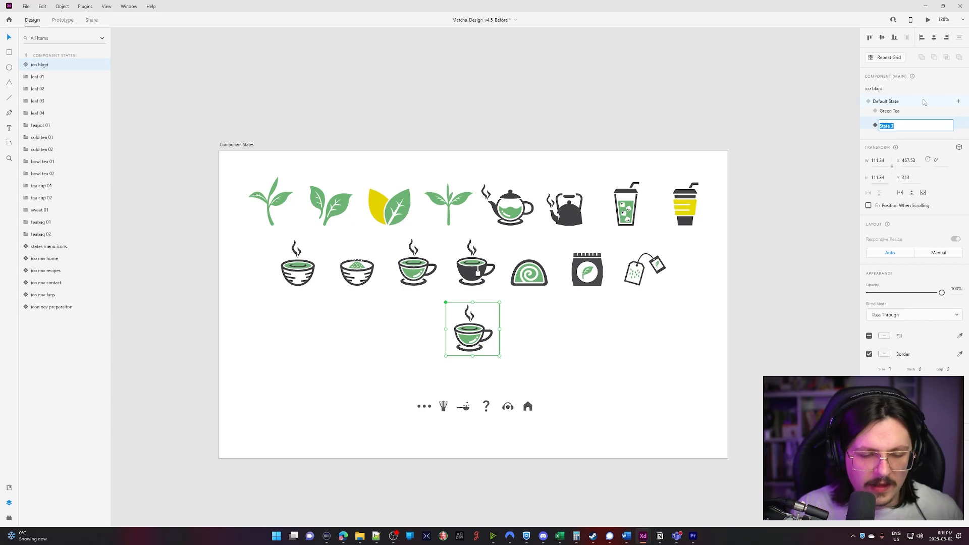
text(Macha)
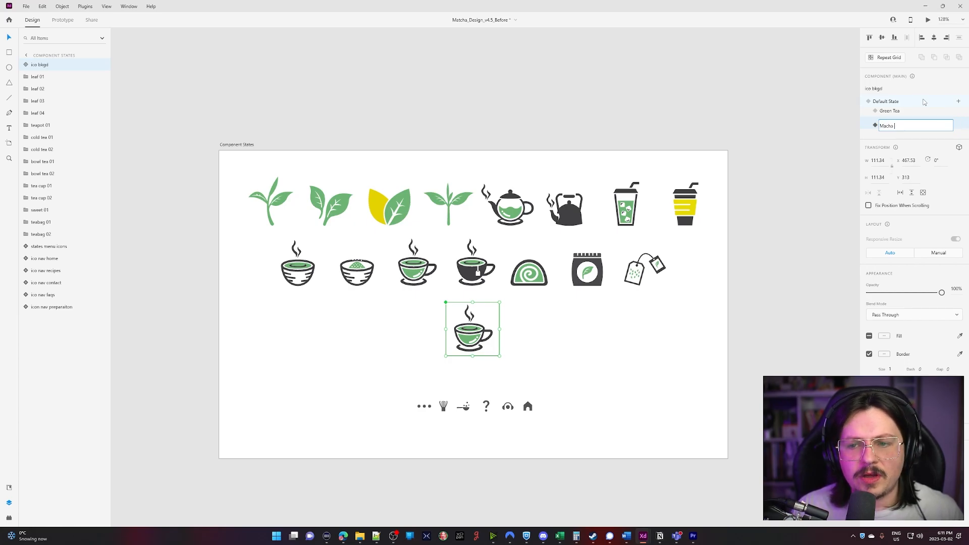
text(tcha Roll)
key(Return)
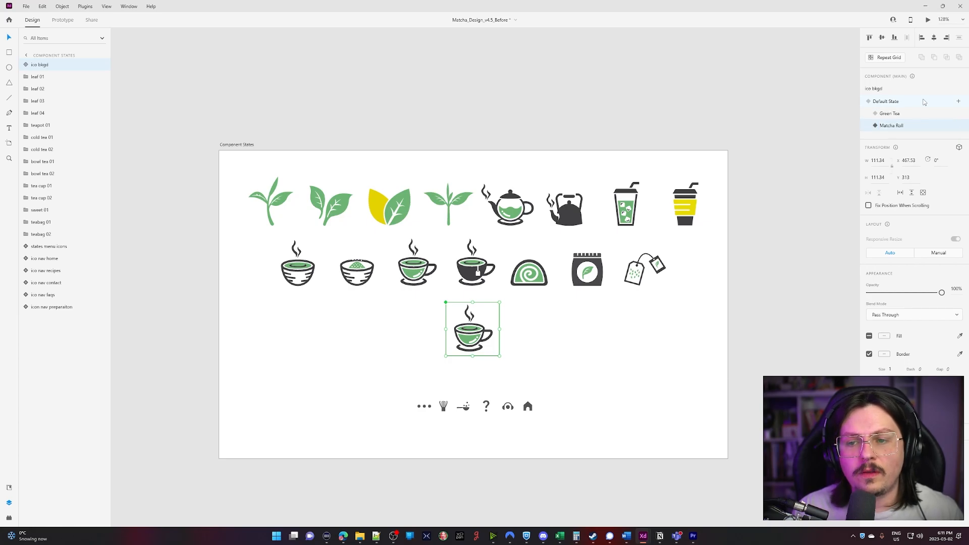
Copy the matcha roll icon and delete the green tea cup from the square component's Matcha Roll state.
double_click(892, 126)
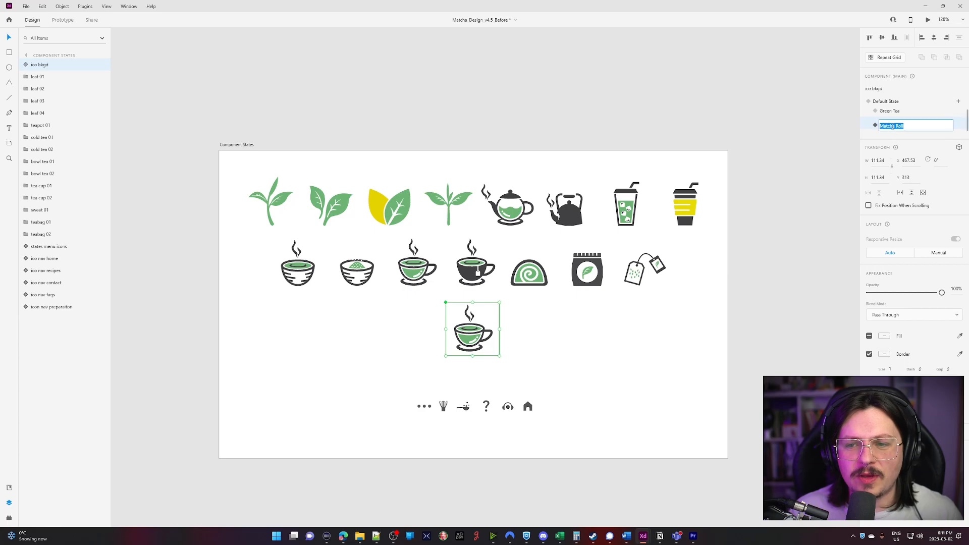
key(Return)
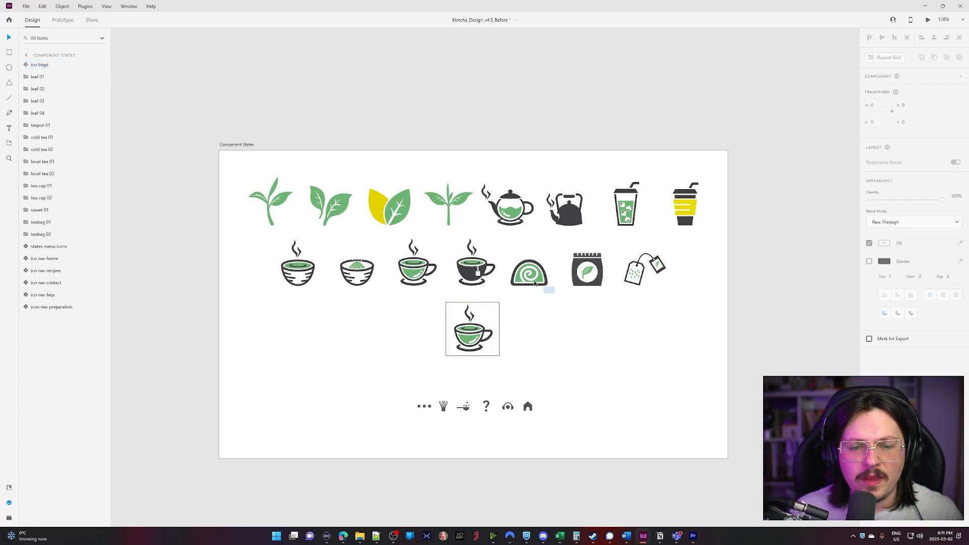
click(528, 272)
click(540, 358)
click(492, 337)
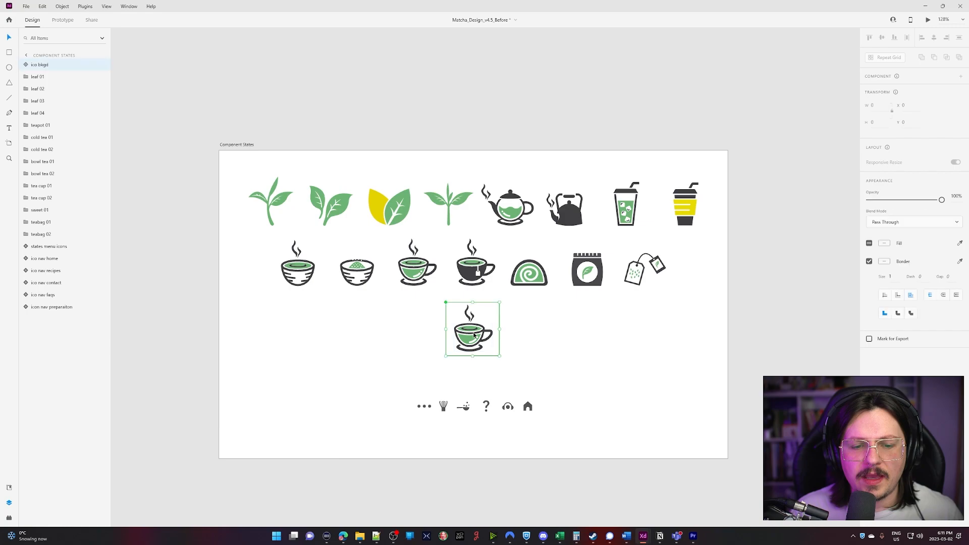
double_click(499, 341)
click(495, 335)
double_click(495, 337)
click(495, 337)
key(Delete)
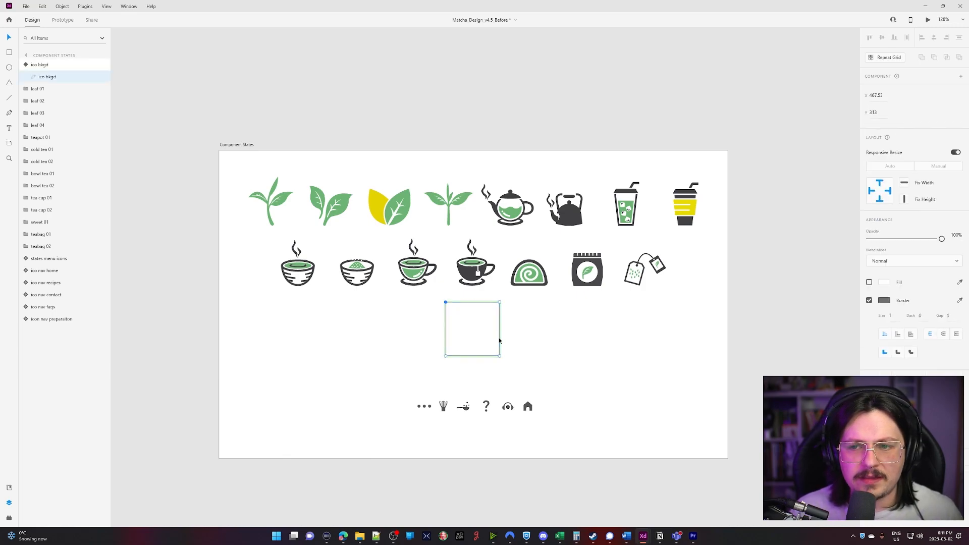
Paste the matcha roll icon into the component's Matcha Roll state and position it in the middle of the square.
key(ctrl+v)
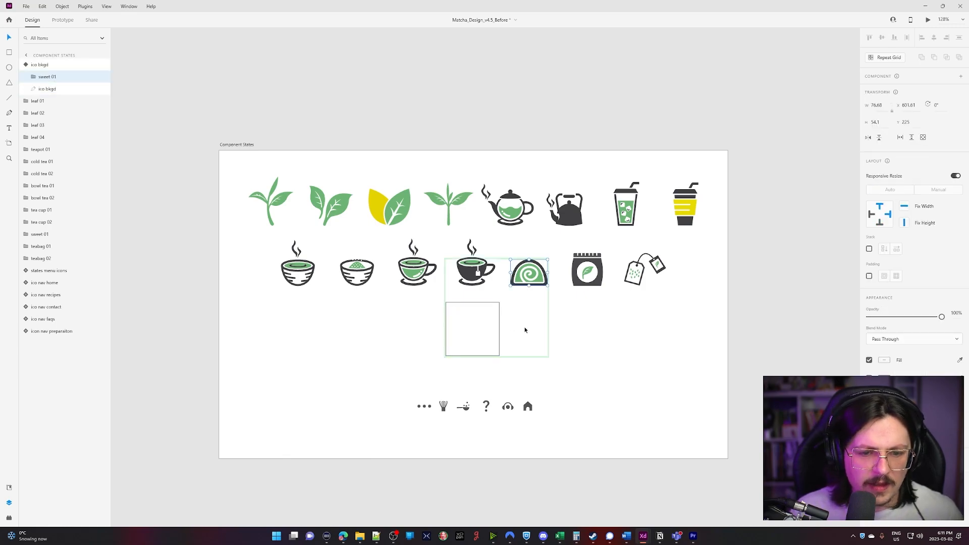
drag(531, 285, 475, 343)
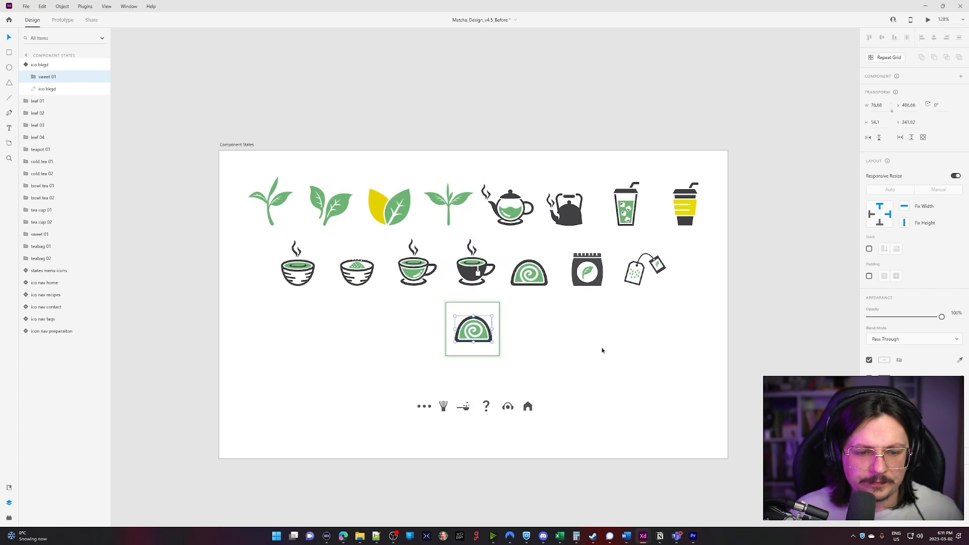
click(604, 349)
Switch the main square component between Green Tea, Default State and Matcha Roll to compare its states, ending on Matcha Roll.
click(497, 306)
click(890, 114)
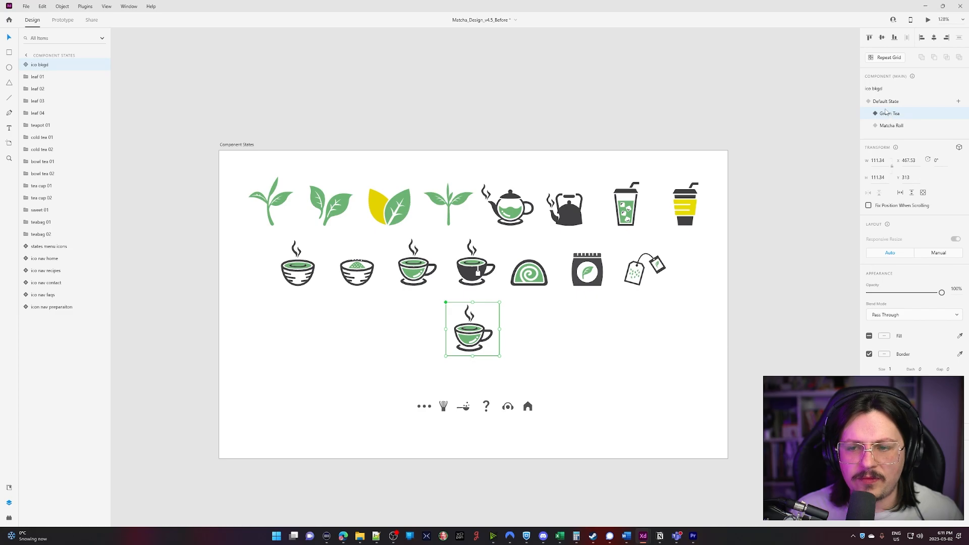
click(886, 101)
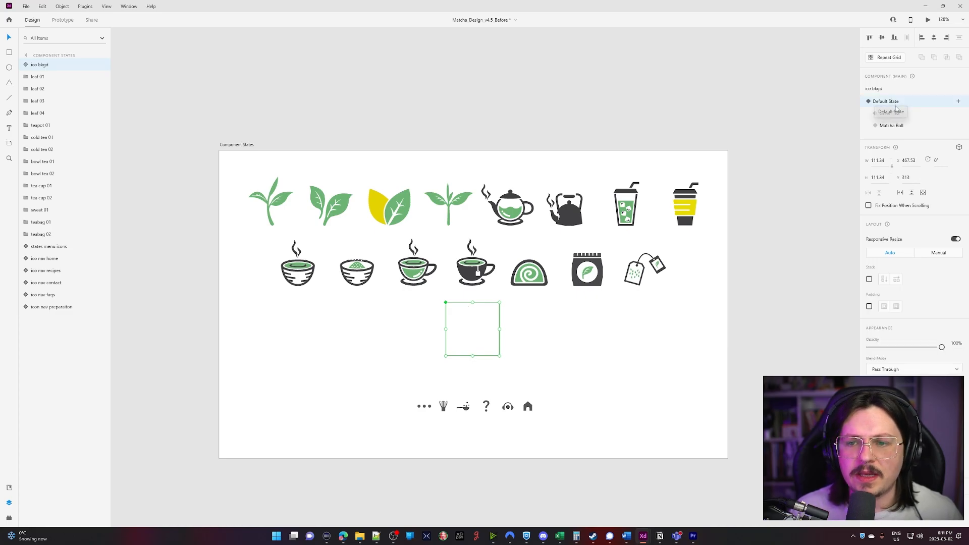
click(891, 114)
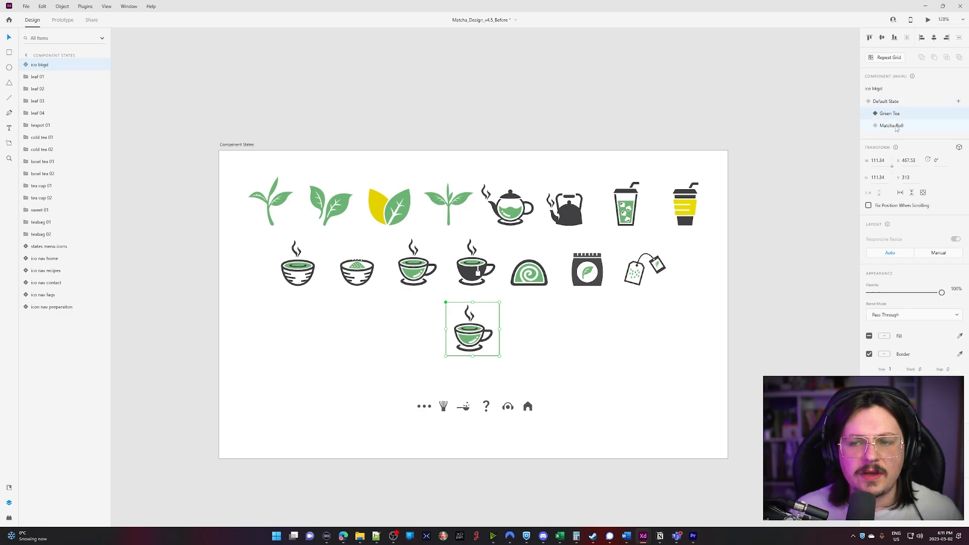
click(895, 128)
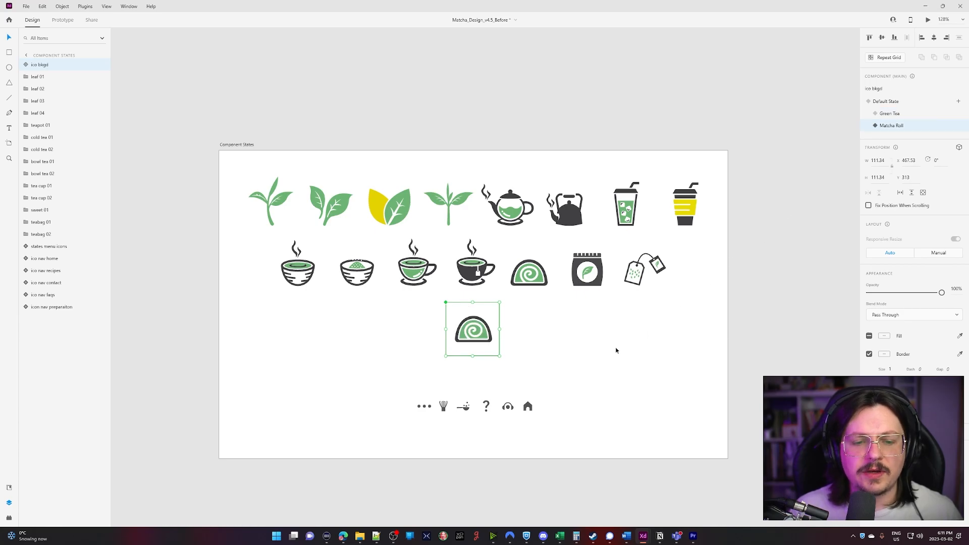
Duplicate the square component as an instance to its right, level with the original, at about X 724.6.
scroll(616, 349, down, 3)
scroll(523, 359, up, 5)
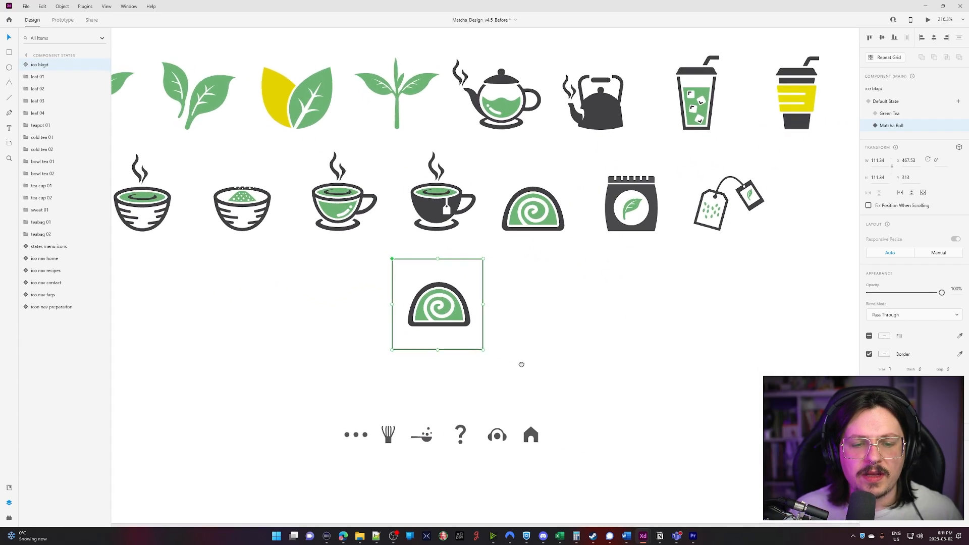
scroll(527, 365, down, 4)
drag(432, 323, 556, 324)
Cycle the copied instance through Green Tea, Matcha Roll and Default State, ending on Default State, and deselect it.
click(905, 114)
click(896, 127)
click(899, 115)
click(900, 127)
click(898, 103)
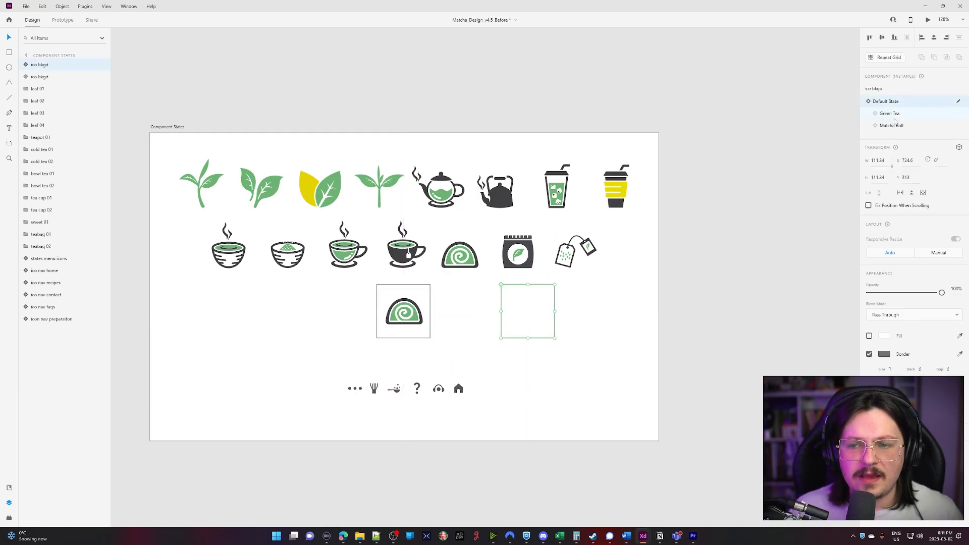
click(895, 114)
click(894, 125)
click(895, 114)
click(892, 101)
click(801, 188)
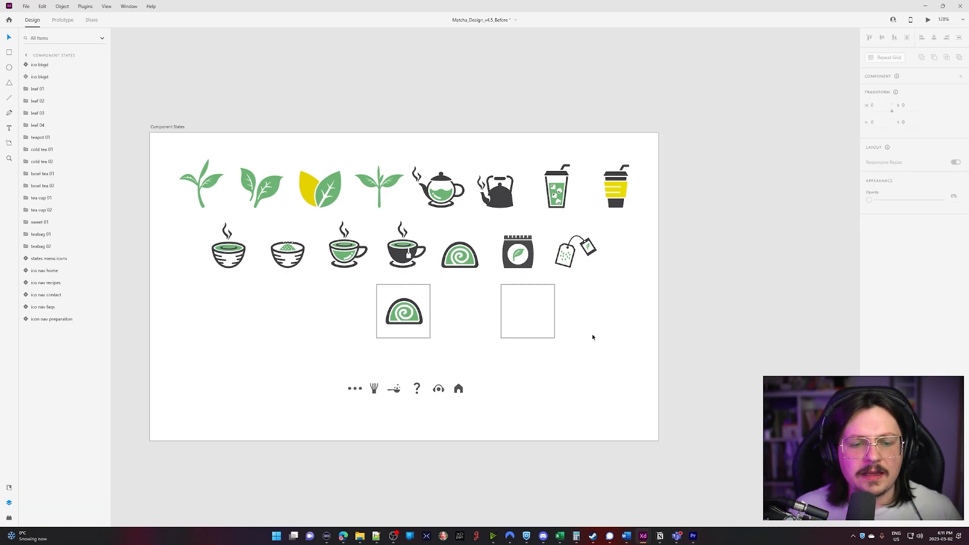